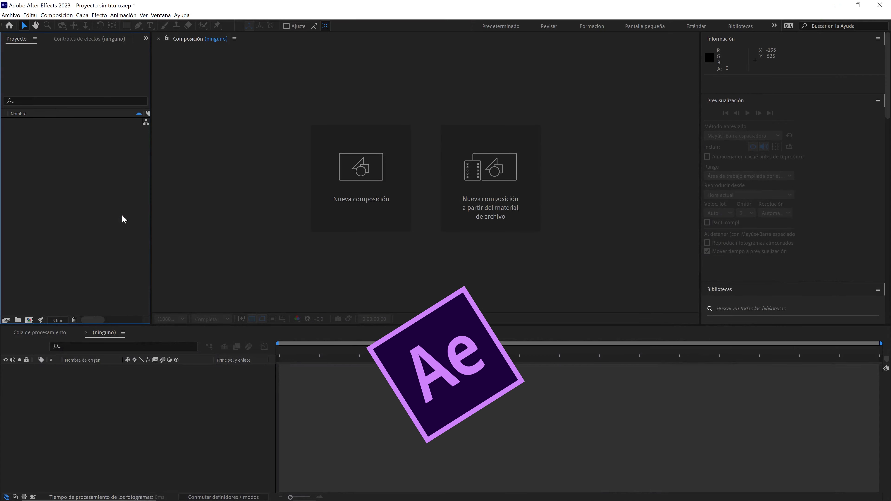
Step: Create a 1920×1080, 24 fps, 0:00:20:00 composition named 'Helado'
click(56, 15)
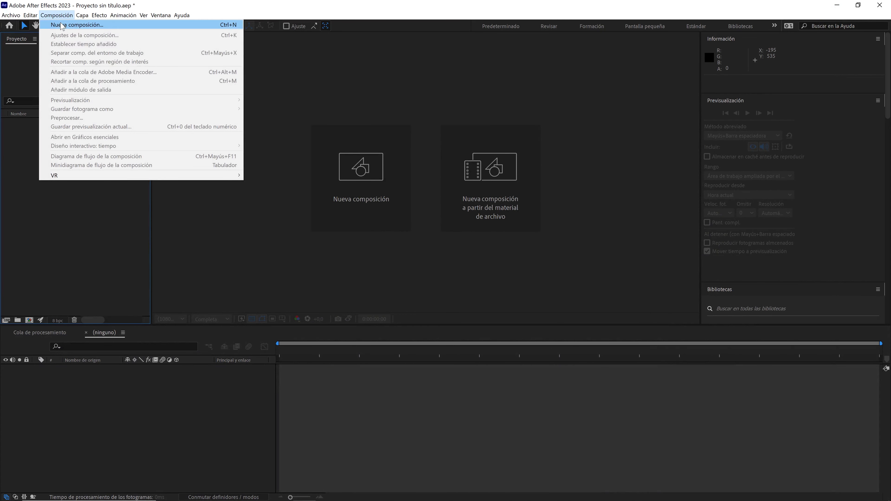
click(63, 25)
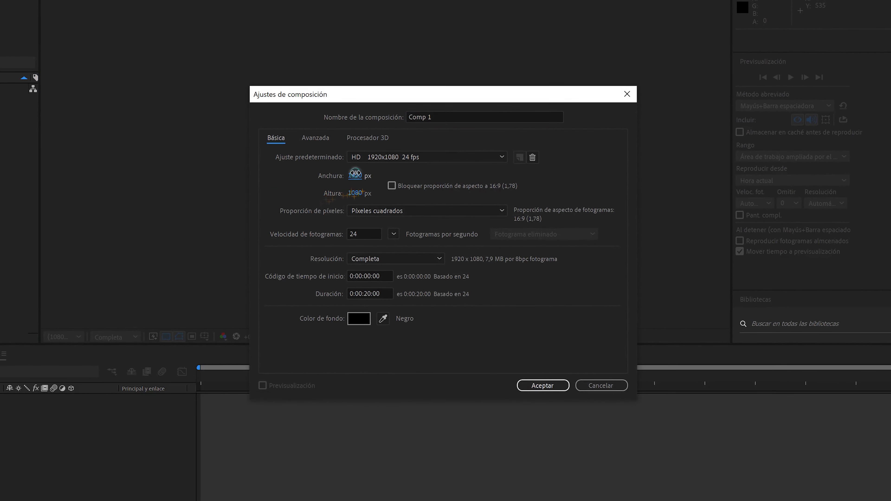
click(355, 174)
click(356, 193)
click(392, 117)
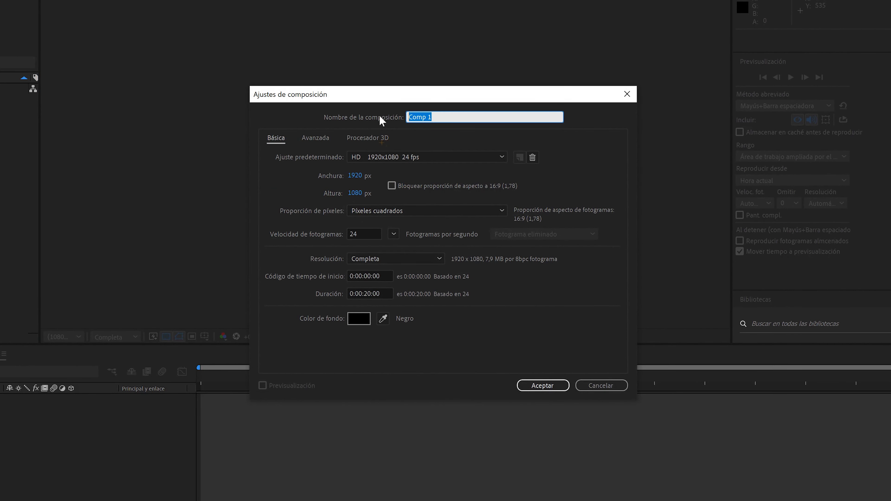
text(Helado)
click(373, 235)
click(388, 294)
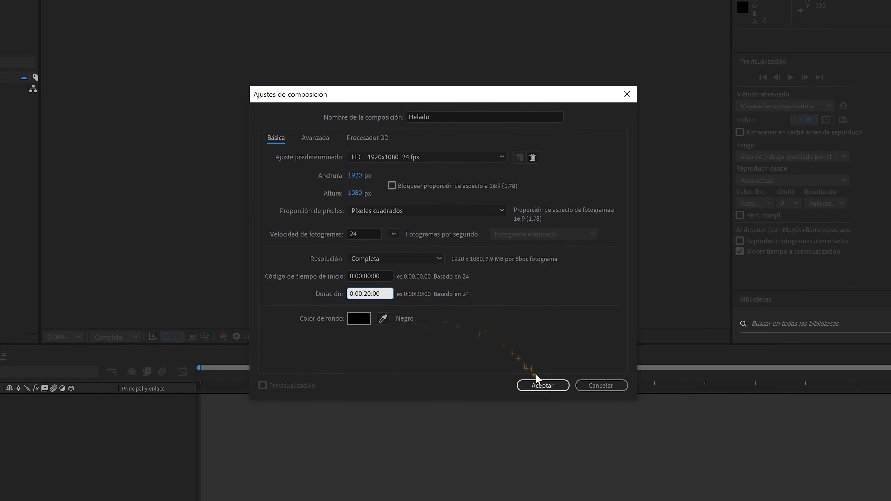
click(539, 386)
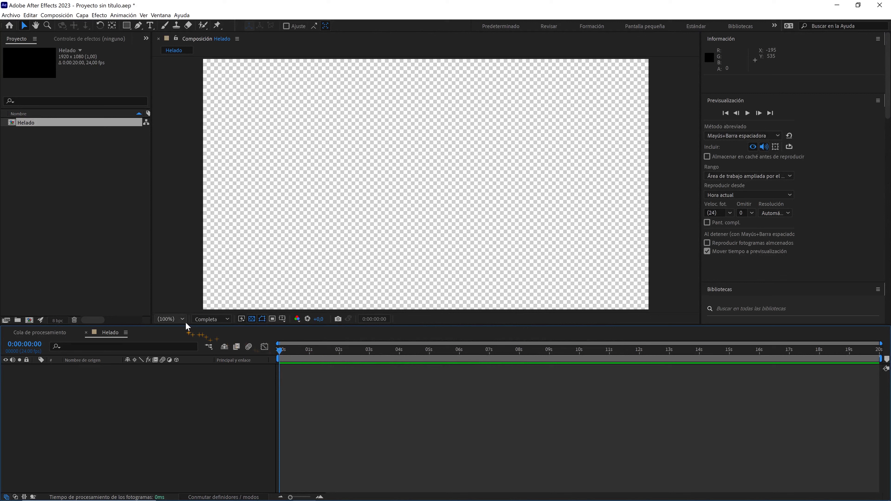
Step: Turn off the transparency grid in the composition viewer
click(179, 321)
click(177, 330)
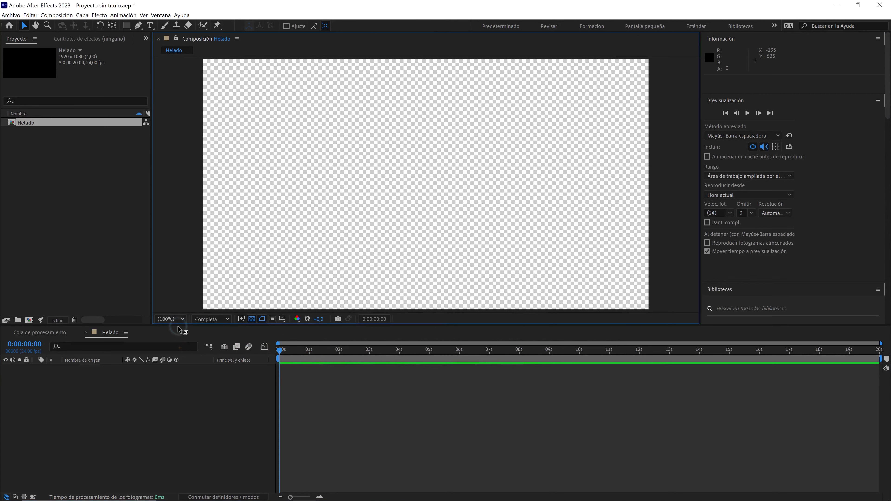
click(253, 320)
Step: Add a new shape layer, rename it 'chocolate' and give it the Marrón label colour
right_click(93, 384)
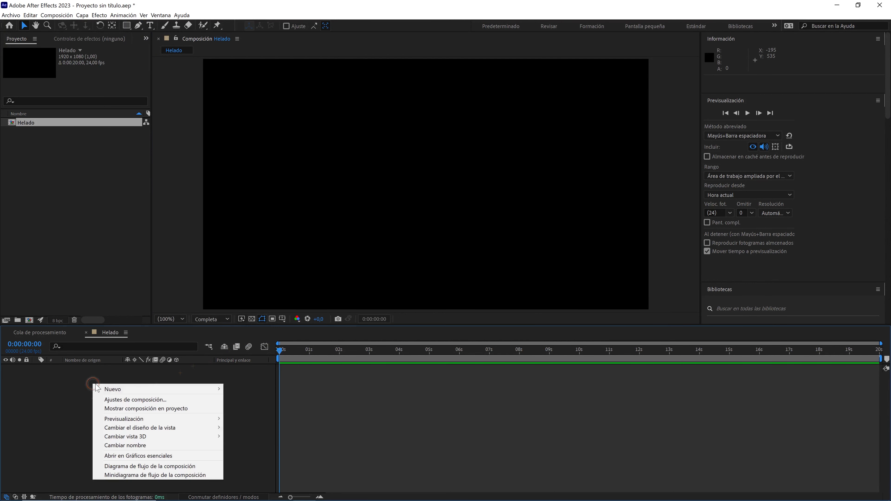
mouse_move(192, 387)
click(270, 443)
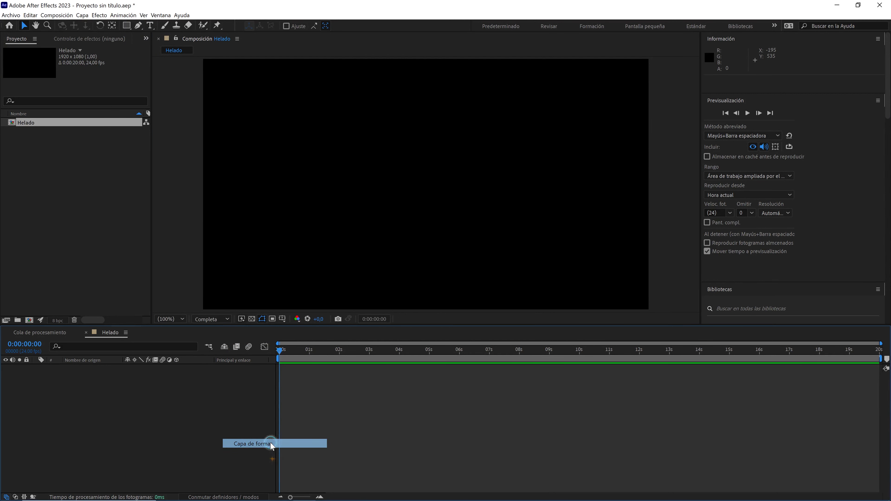
click(106, 369)
key(Return)
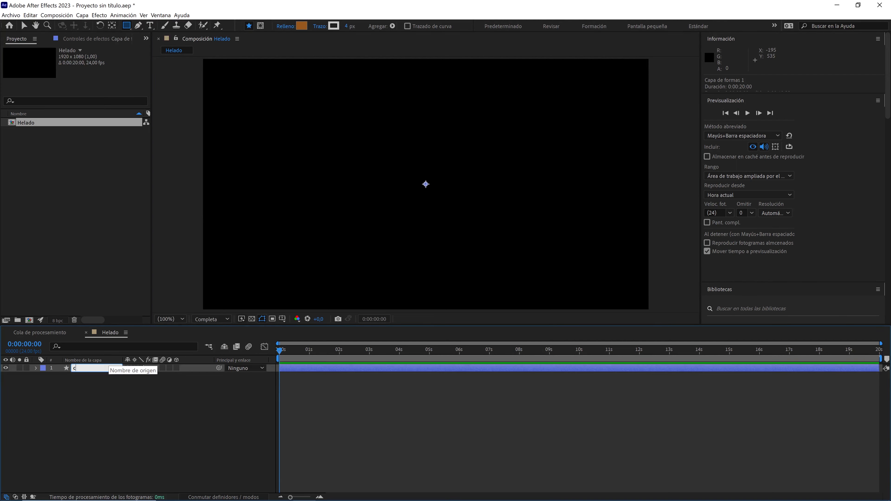
text(chocolate)
click(43, 368)
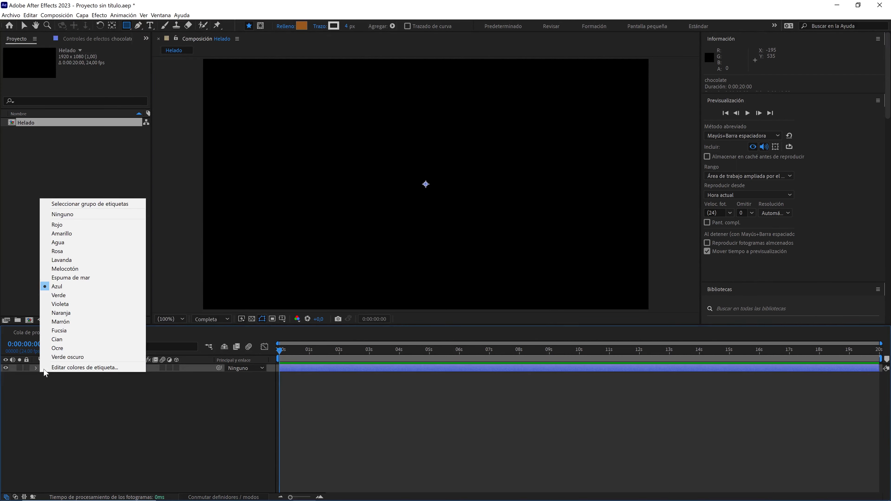
click(51, 351)
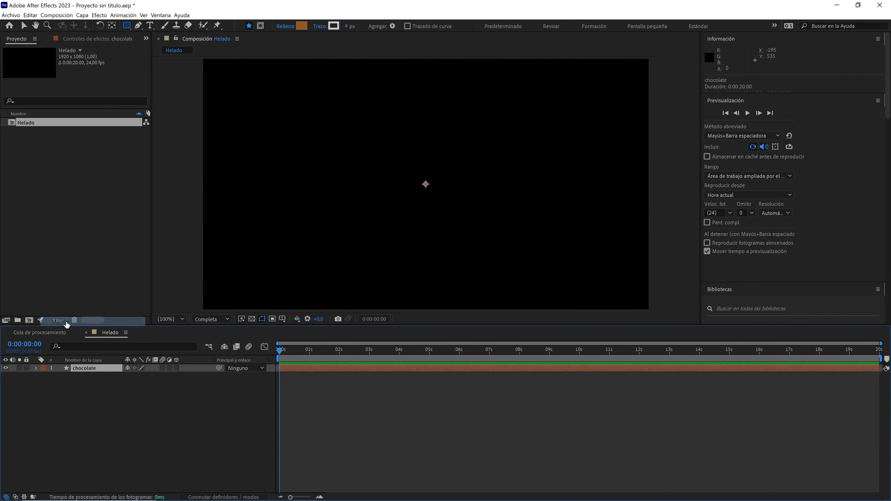
click(35, 369)
Step: Add a Rectangle and a Fill to the chocolate layer's contents
click(209, 377)
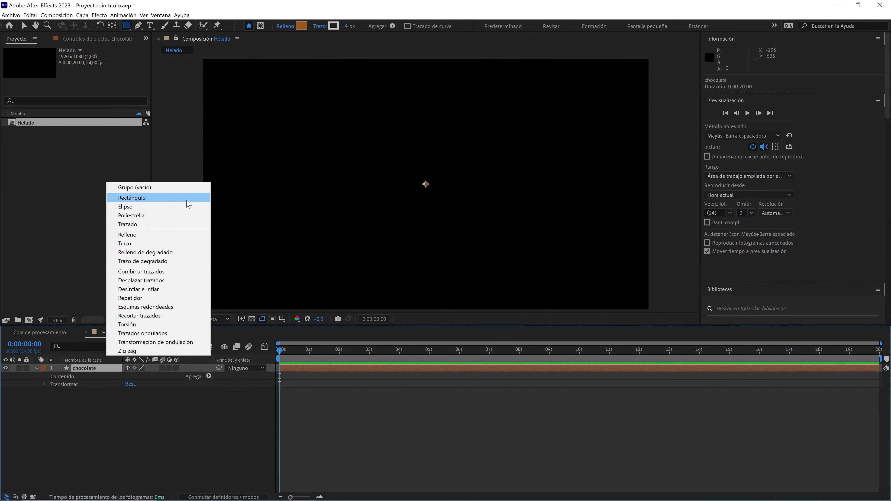
click(190, 198)
click(209, 376)
click(127, 234)
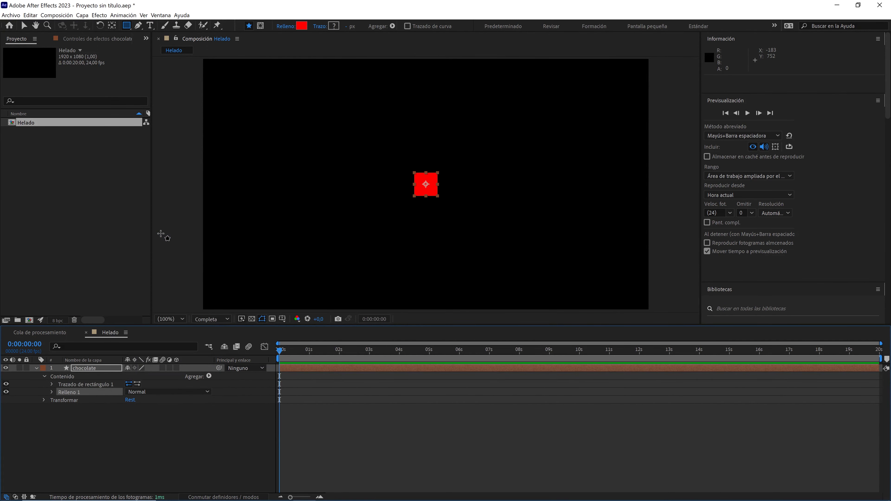
Step: Set the rectangle size to 360×500, unlinked, with roundness 140
click(50, 384)
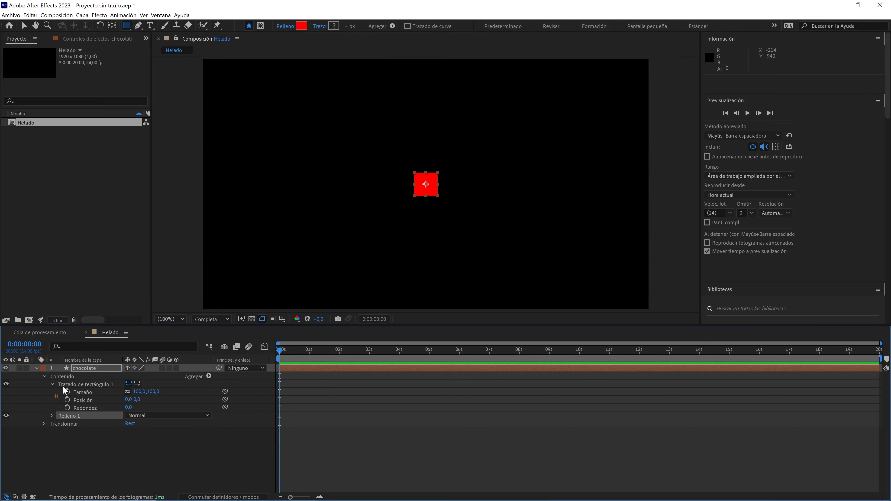
click(126, 392)
drag(139, 392, 171, 393)
text(360)
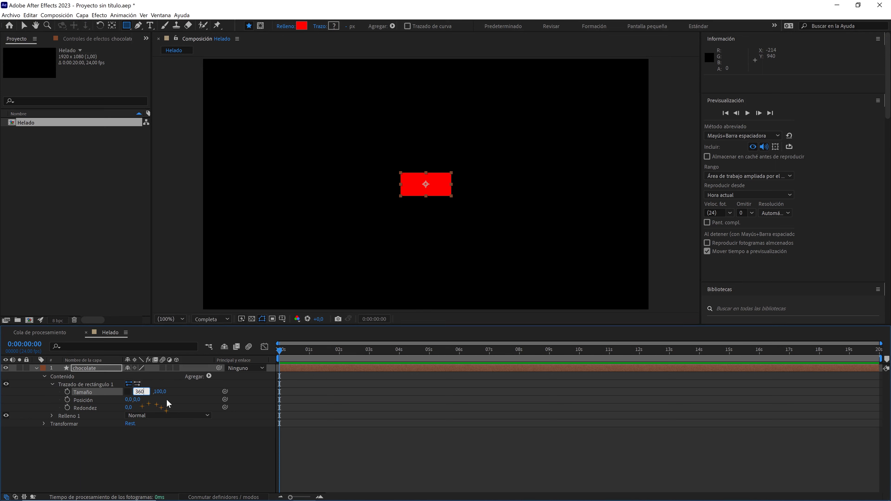
key(Return)
click(153, 391)
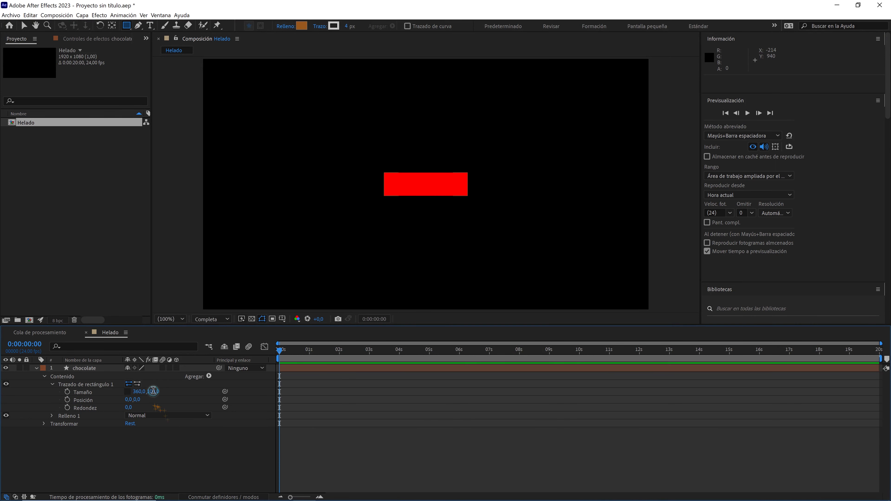
text(50)
key(Return)
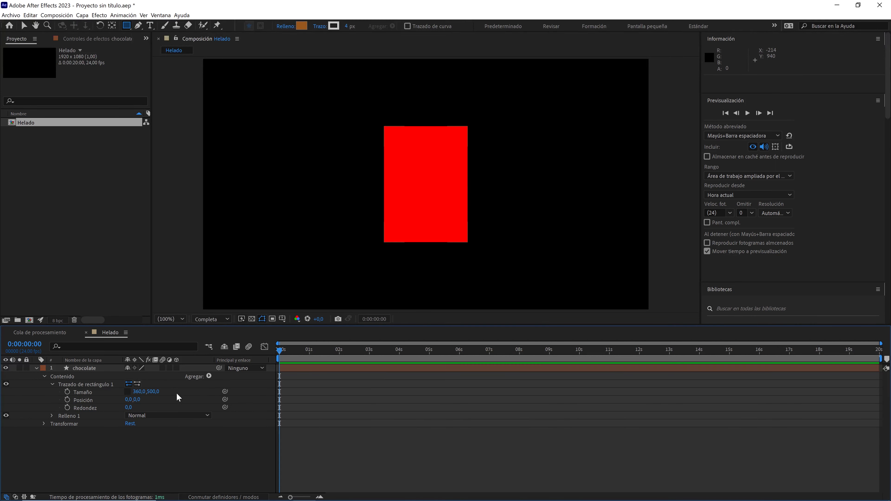
drag(130, 408, 179, 409)
click(133, 408)
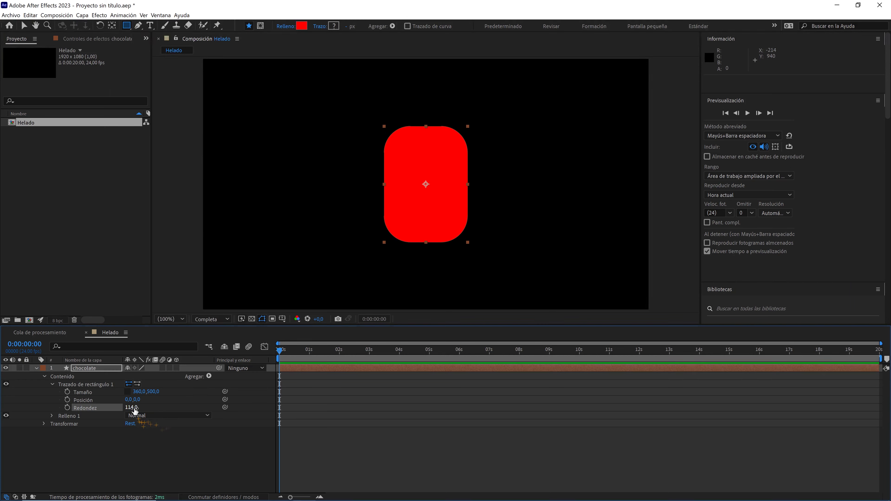
click(175, 407)
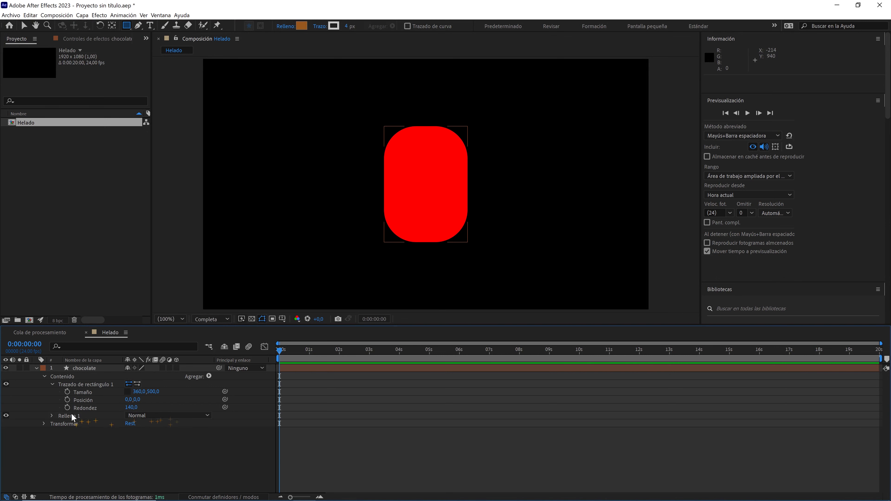
Step: Set the fill colour to dark chocolate brown (692F00)
click(52, 416)
click(130, 439)
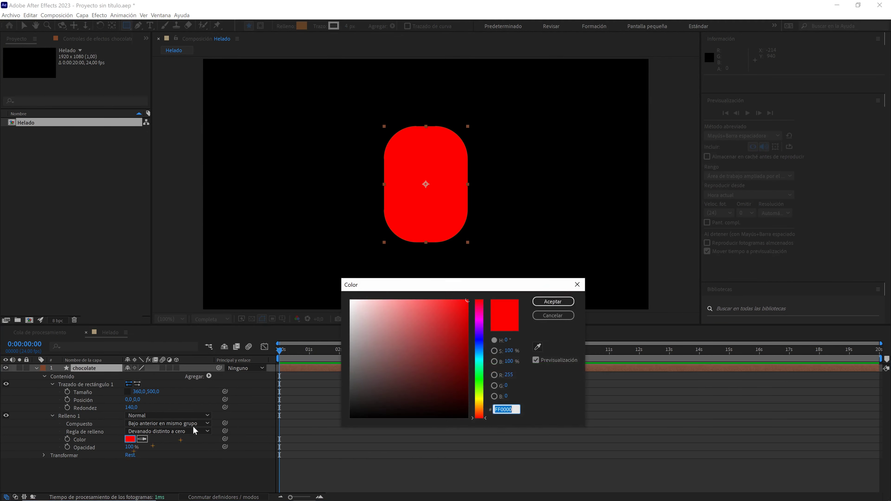
click(479, 410)
click(447, 350)
drag(447, 351, 480, 371)
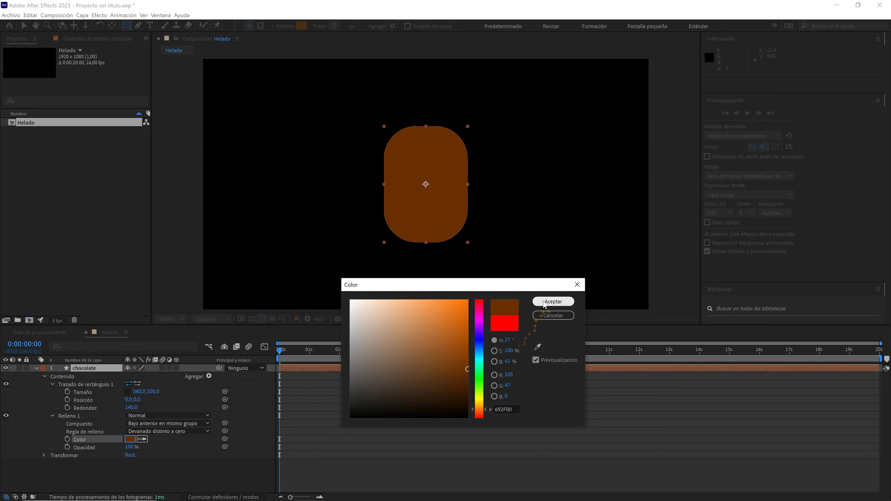
click(552, 302)
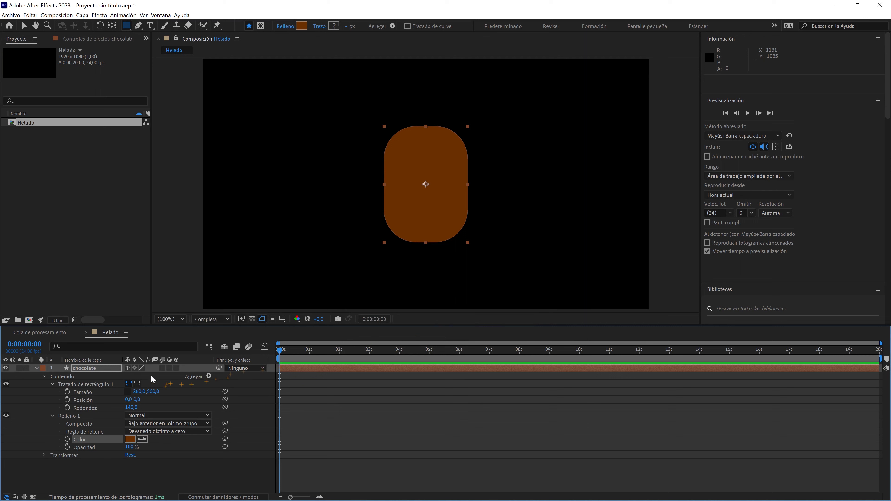
Step: Convert the rectangle into an editable Bézier path and zoom in on its upper-right corner
right_click(91, 385)
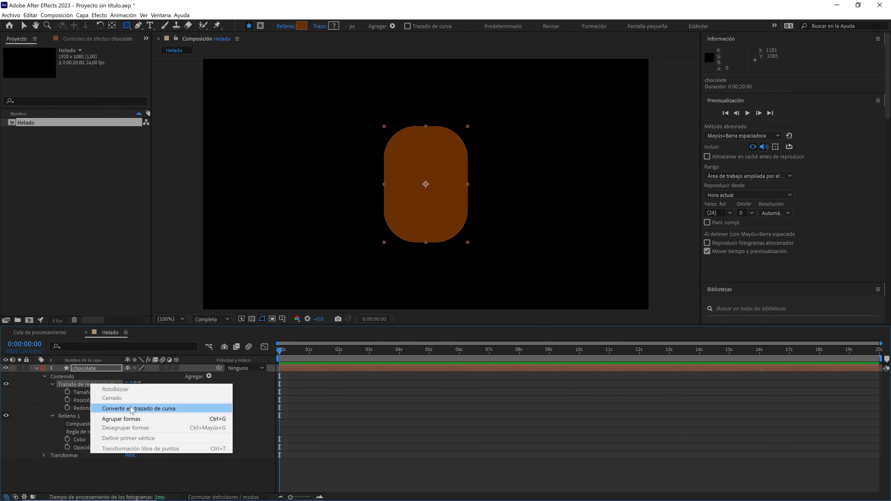
click(131, 409)
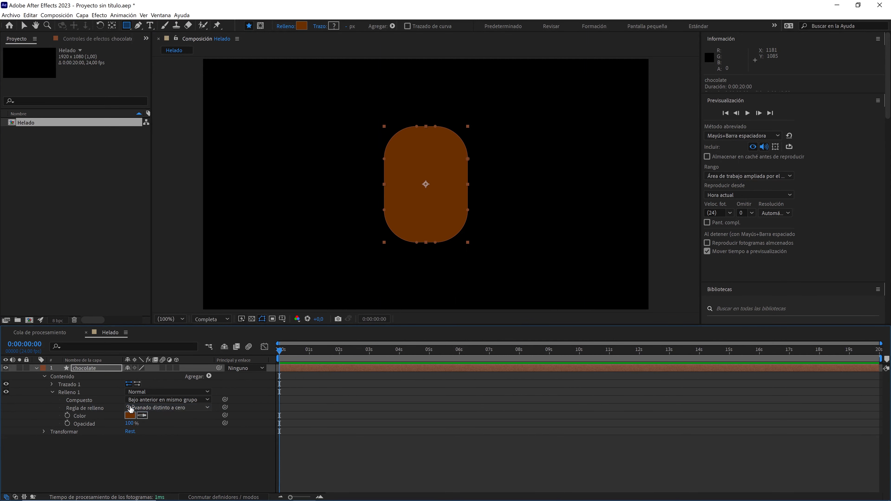
click(138, 28)
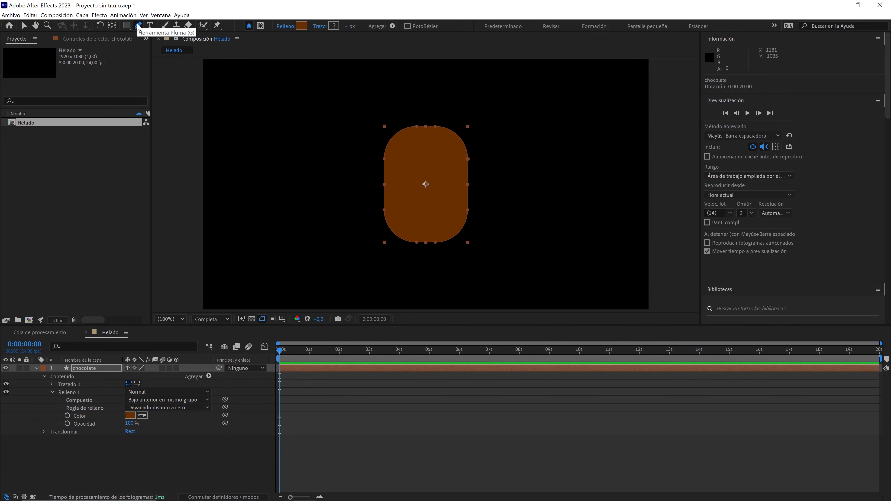
key(period)
scroll(461, 186, up, 2)
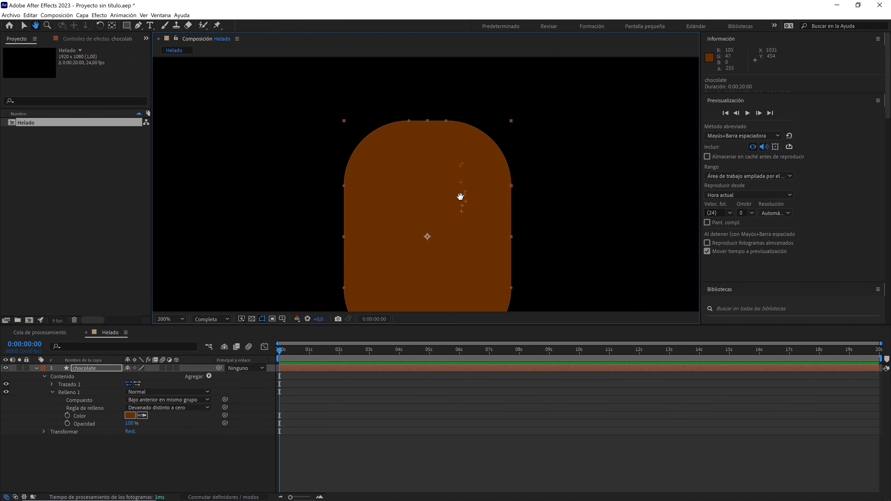
key(period)
drag(466, 184, 428, 233)
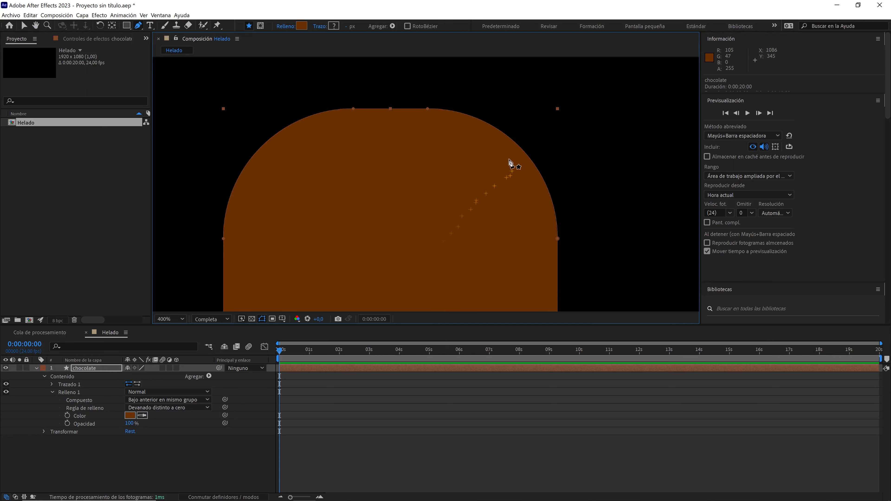
Step: Add a vertex to the upper-right curve and shape the points and handles into a curved bite
click(522, 152)
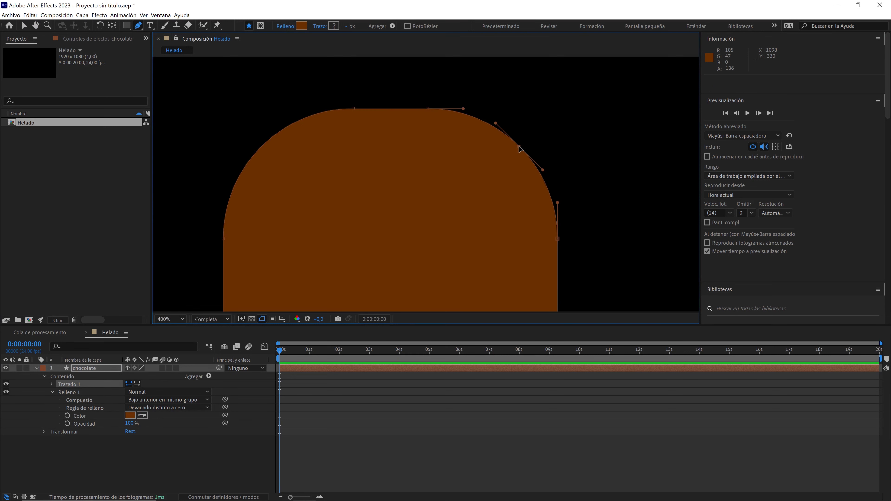
drag(519, 147, 450, 229)
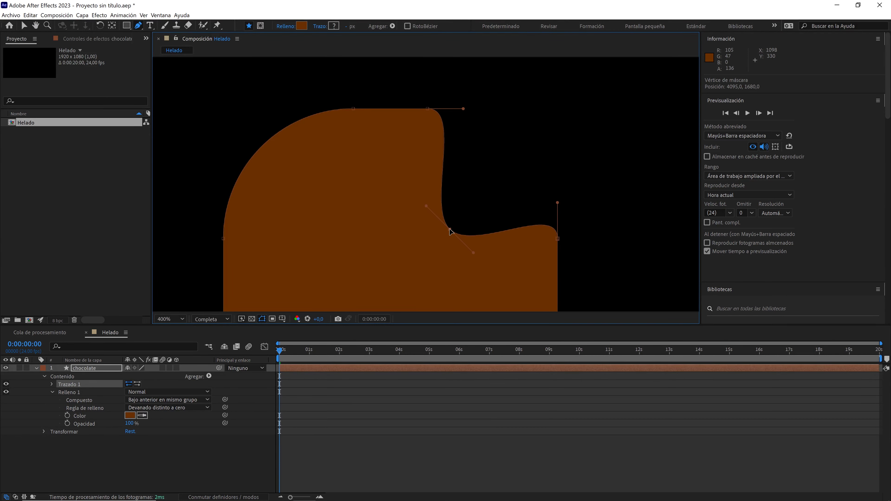
drag(558, 203, 527, 251)
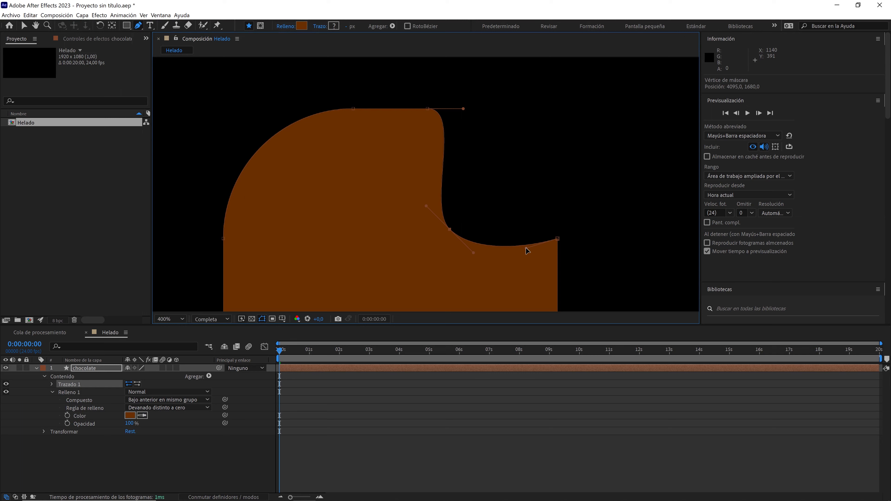
drag(464, 108, 418, 137)
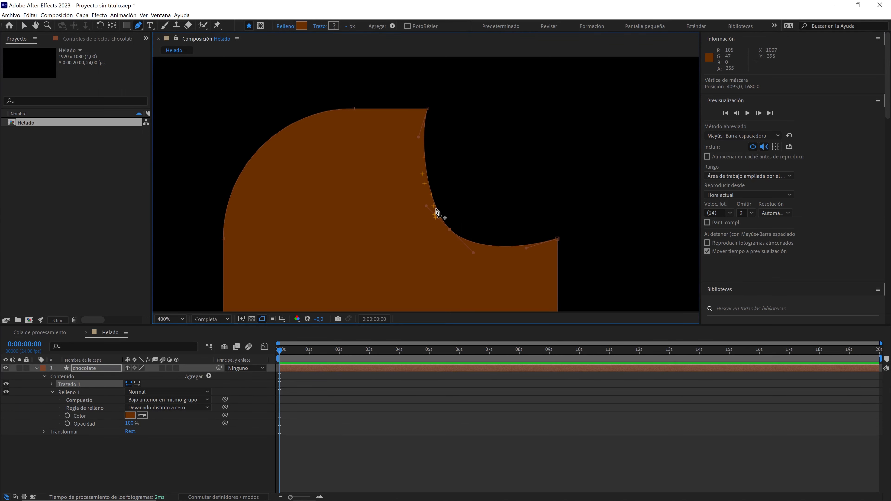
drag(447, 231, 472, 251)
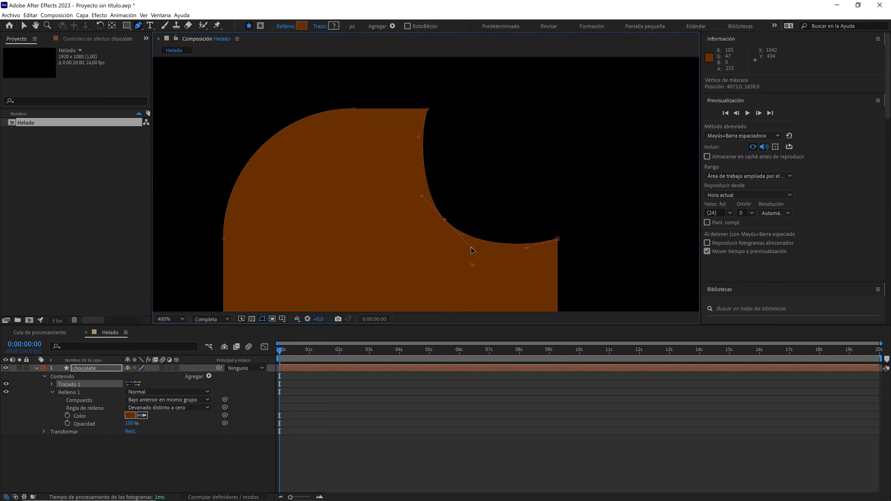
drag(422, 196, 417, 191)
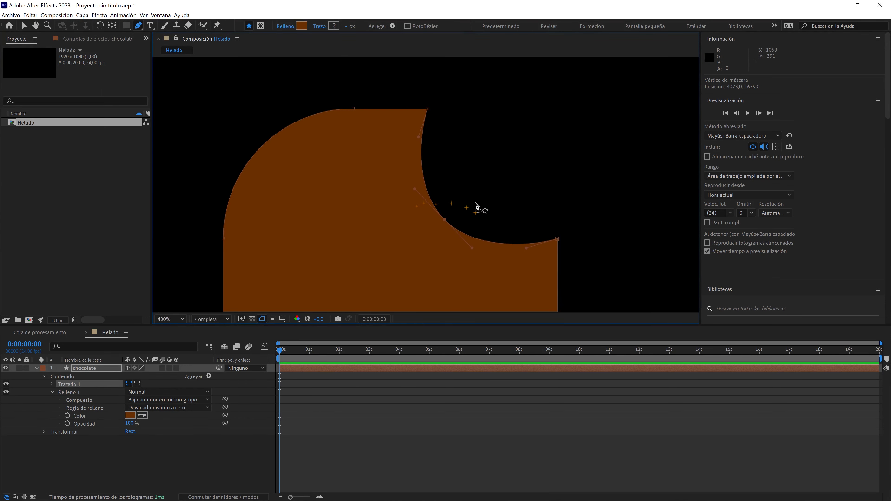
Step: Zoom the viewer back out to 100% and deselect the chocolate layer
scroll(481, 207, down, 1)
scroll(484, 196, down, 1)
scroll(486, 196, down, 1)
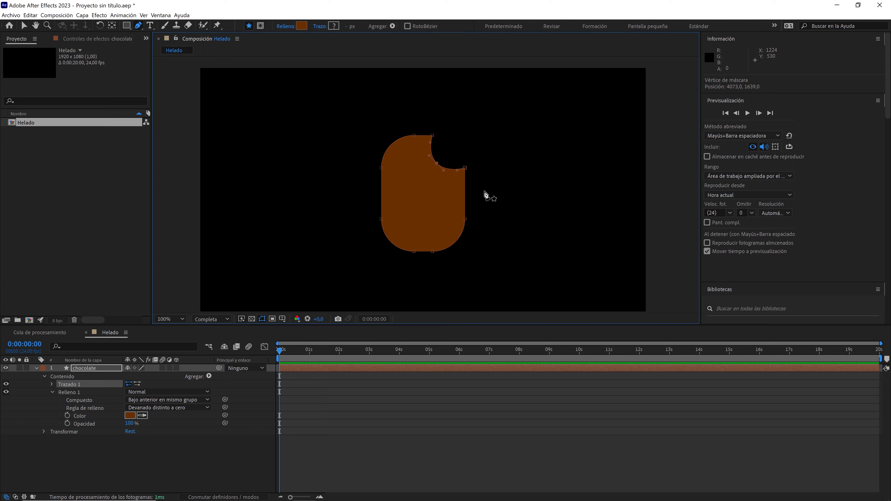
click(116, 368)
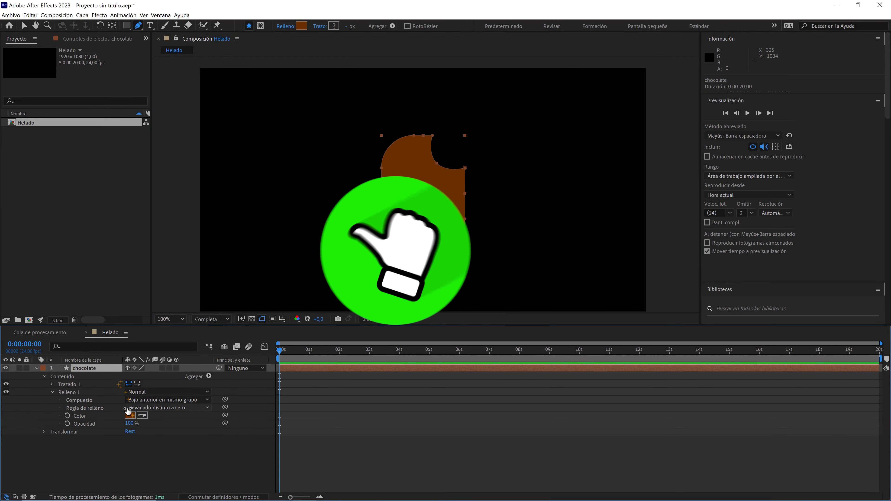
click(131, 444)
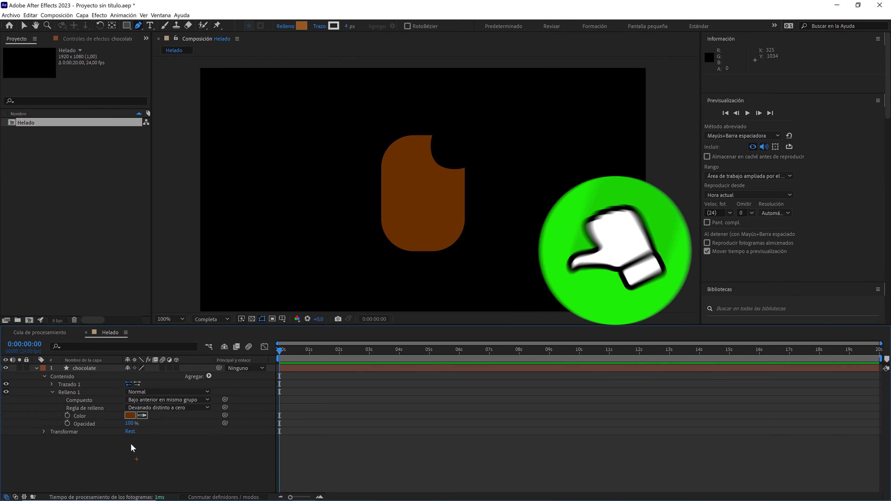
Step: Switch Helado's 3D renderer from Classic 3D to Cinema 4D in Composition Settings
click(56, 15)
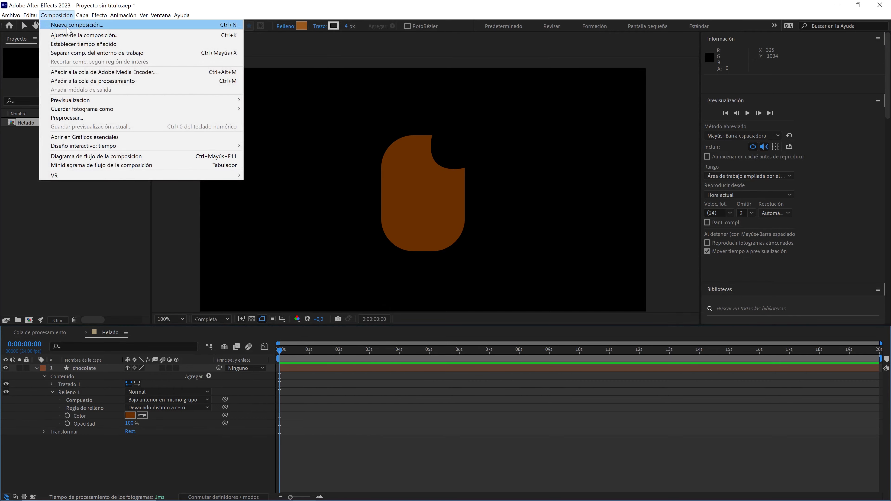
click(69, 36)
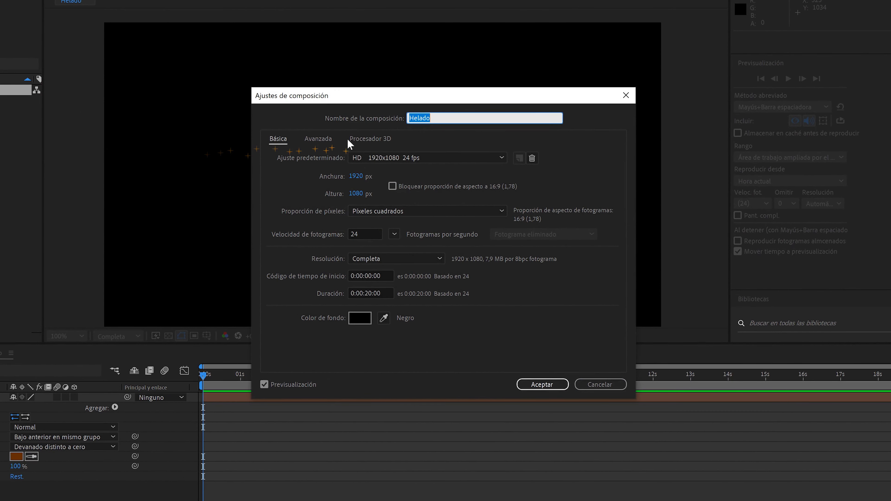
click(371, 141)
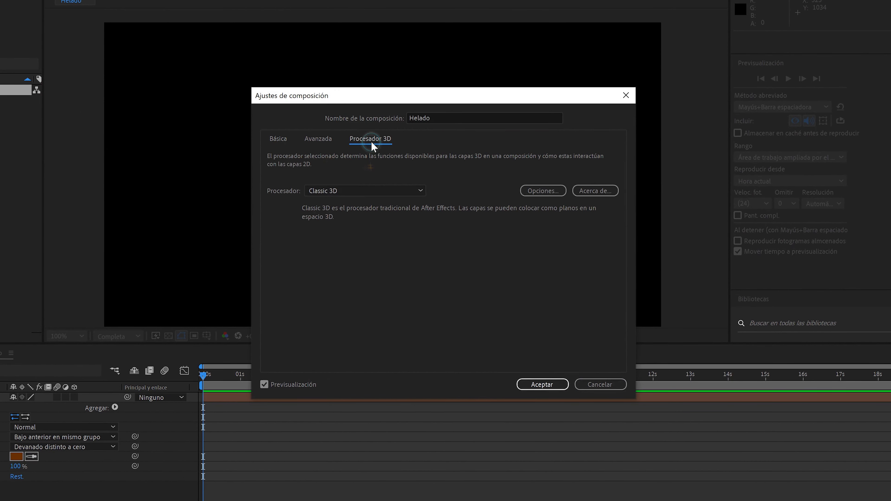
click(348, 191)
click(346, 217)
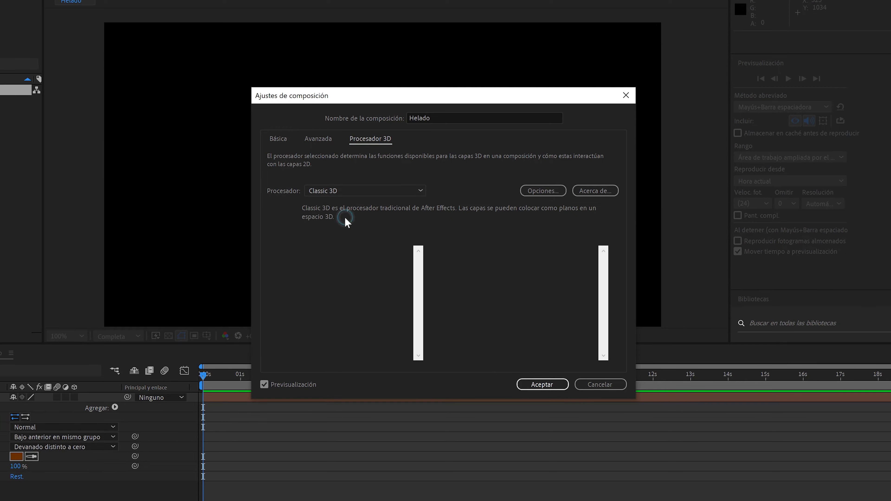
click(558, 385)
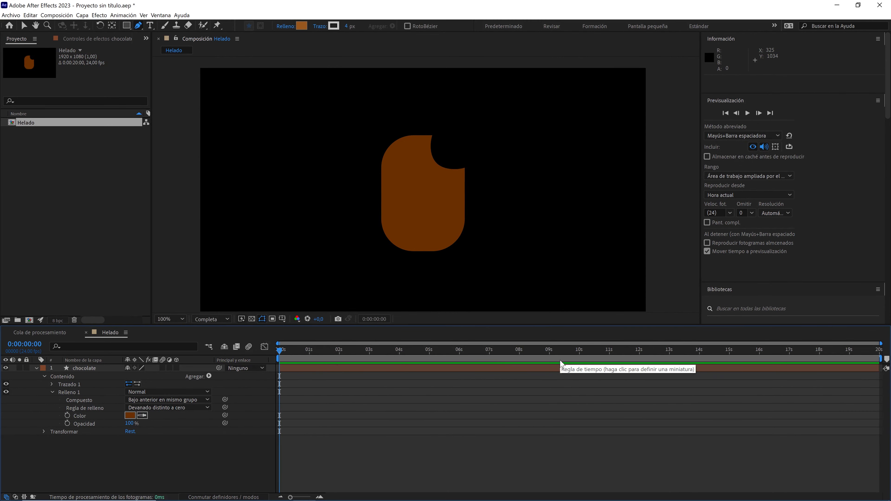
Step: Make the chocolate layer 3D and view it through Vista personalizada 1 at 200%
click(89, 368)
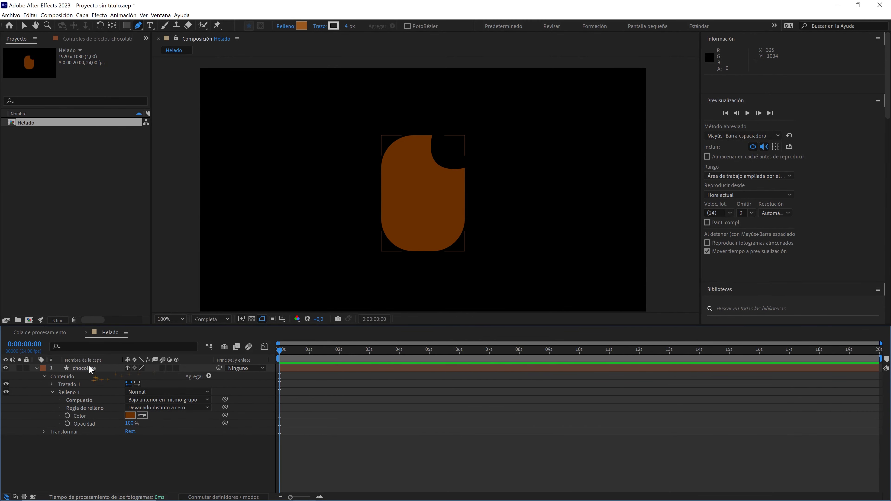
click(177, 368)
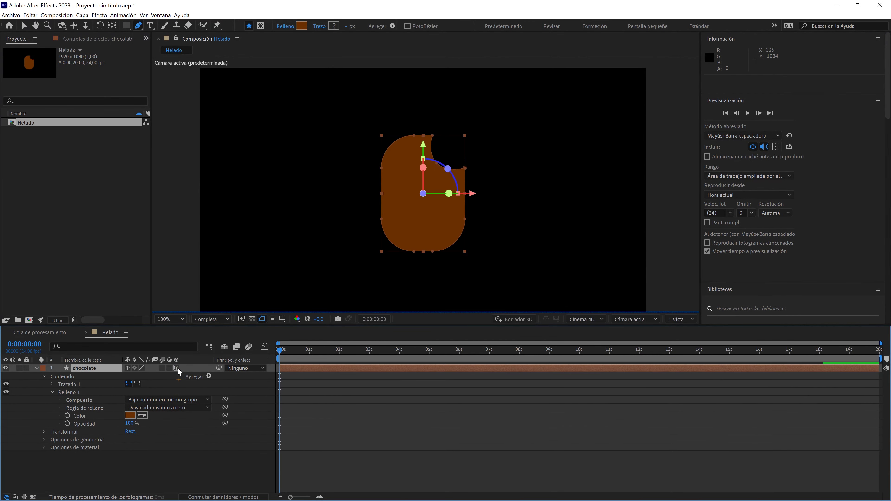
click(624, 319)
click(648, 417)
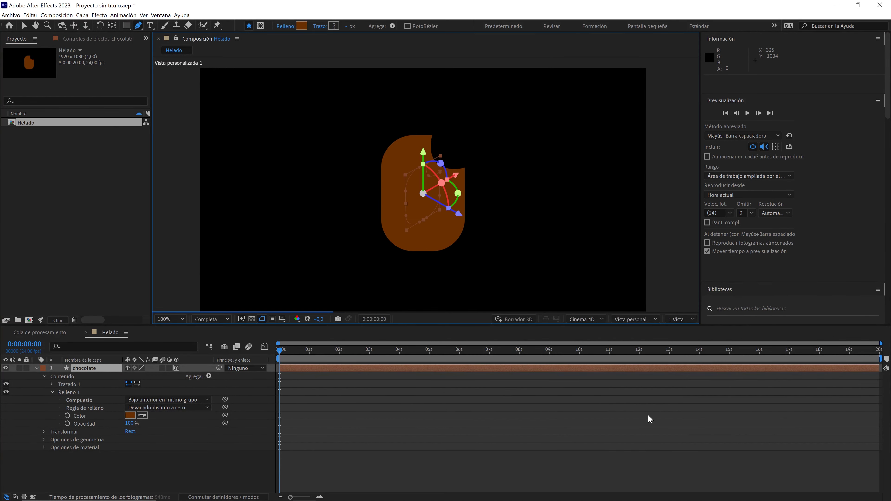
key(period)
key(period)
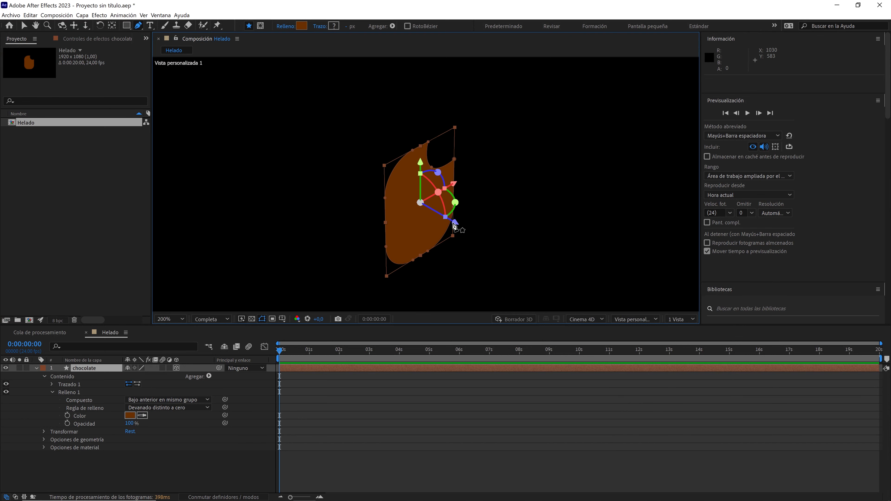
drag(380, 207, 404, 191)
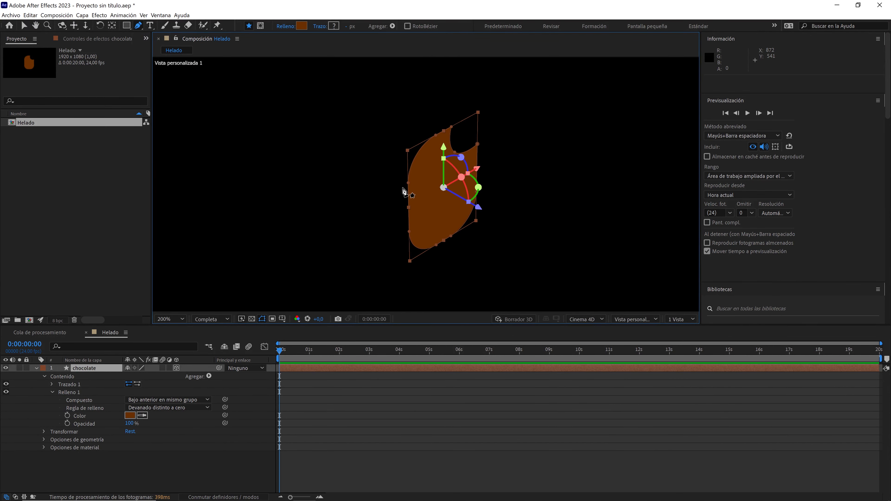
Step: Set the chocolate layer's Profundidad de extrusión to 100 under Opciones de geometría
click(52, 392)
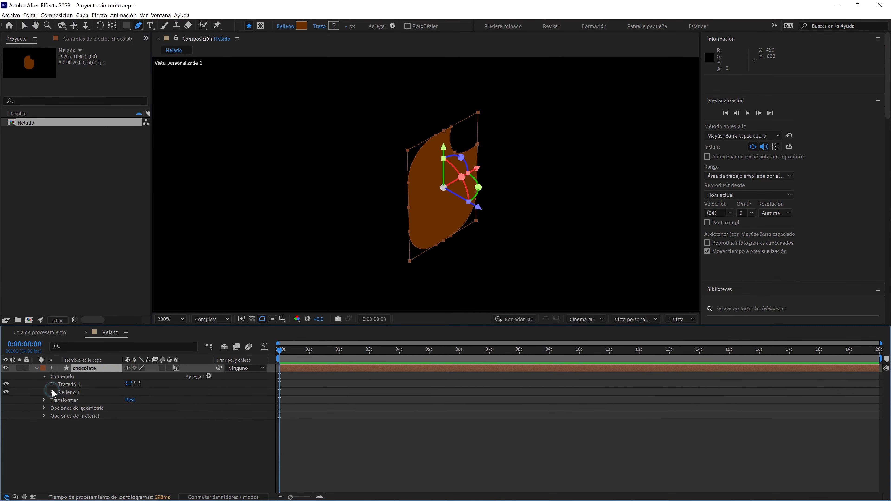
click(44, 408)
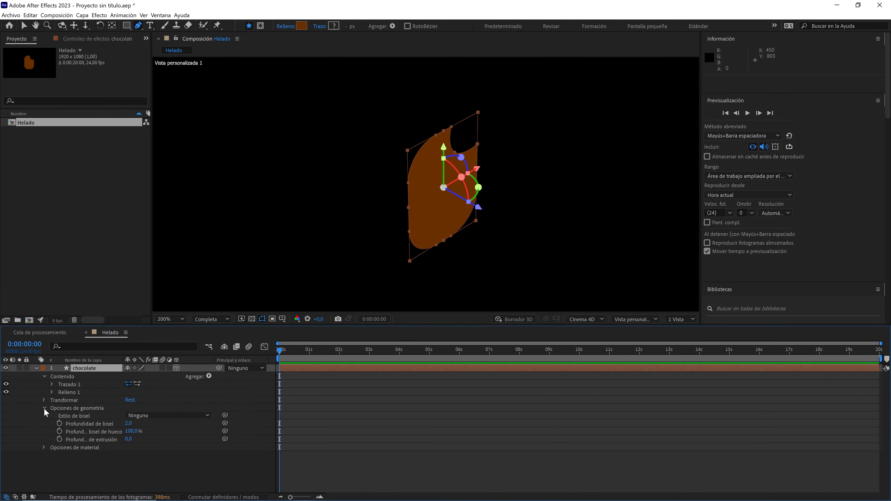
drag(128, 440, 244, 427)
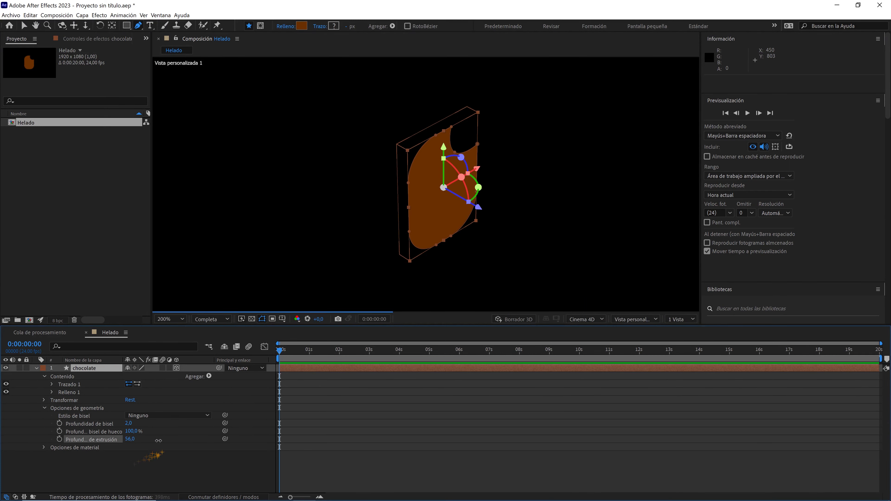
click(130, 440)
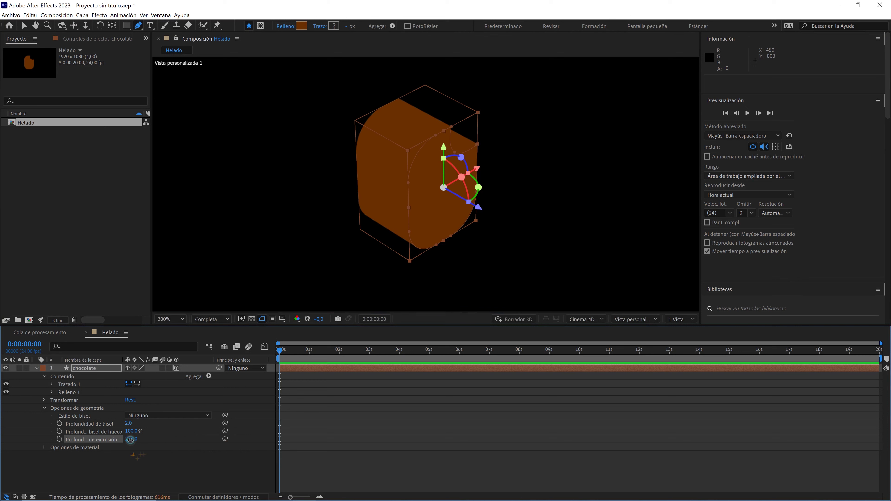
key(Return)
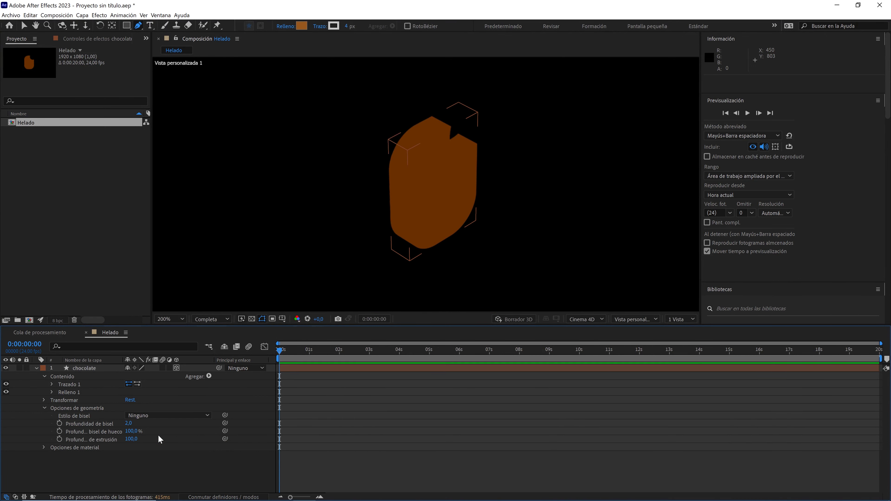
Step: Group the chocolate shape's path and fill into Grupo 1
click(82, 385)
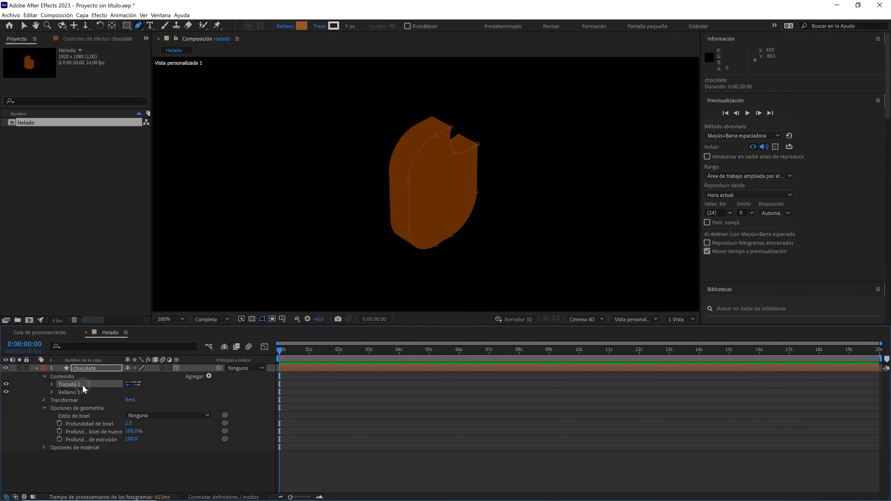
shift+click(76, 392)
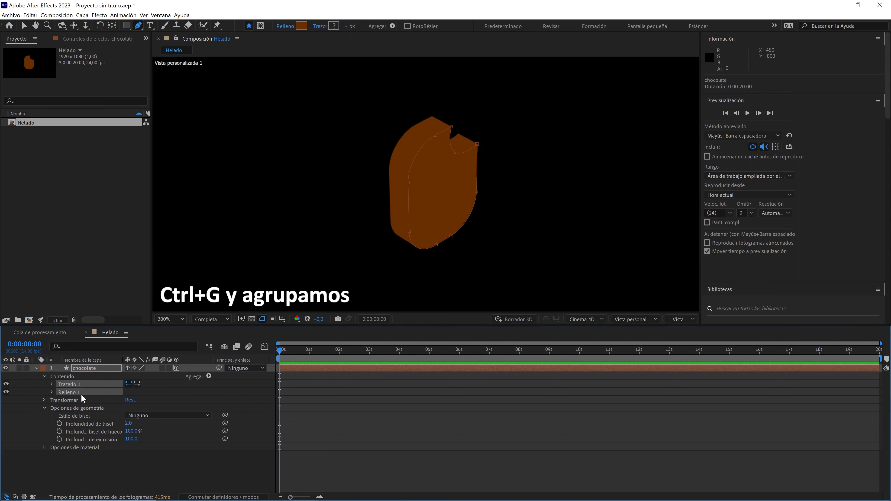
key(ctrl+g)
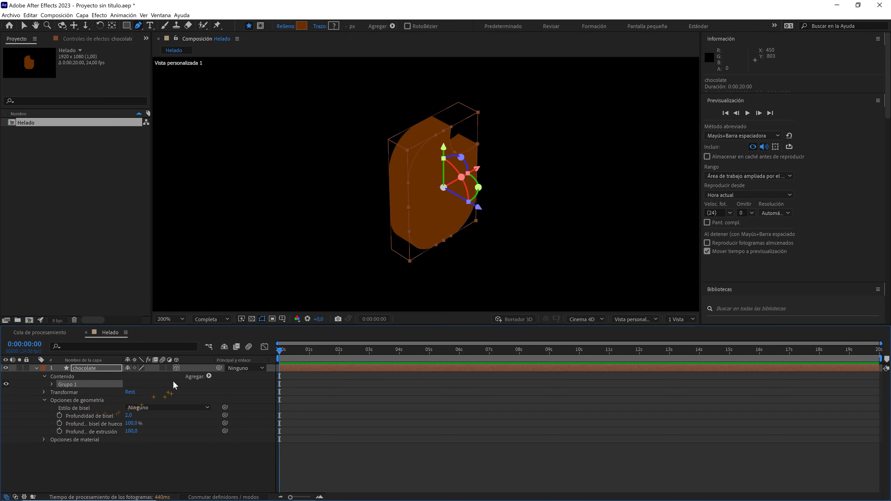
Step: Add a Color lateral material option to Grupo 1, set to darker brown 482100
click(208, 375)
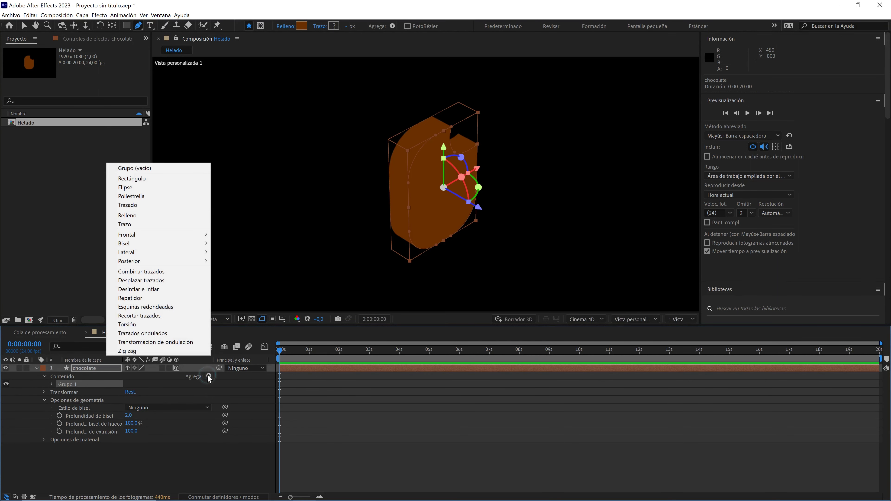
click(197, 254)
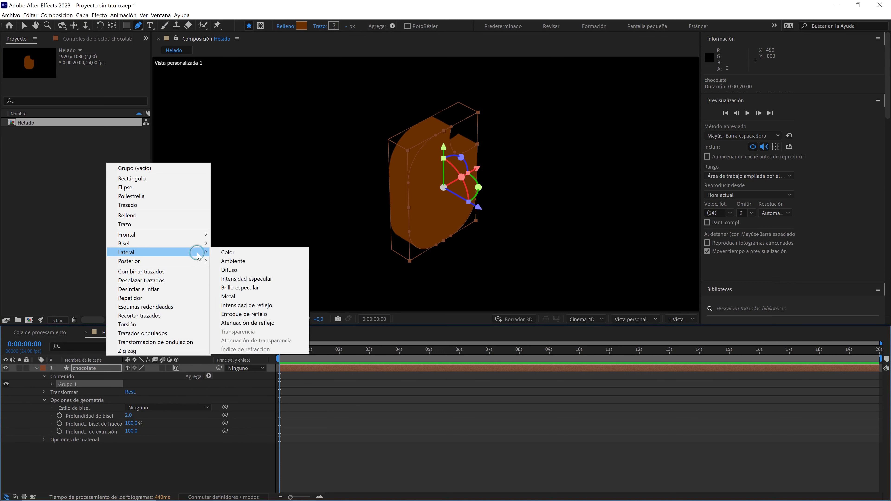
click(238, 254)
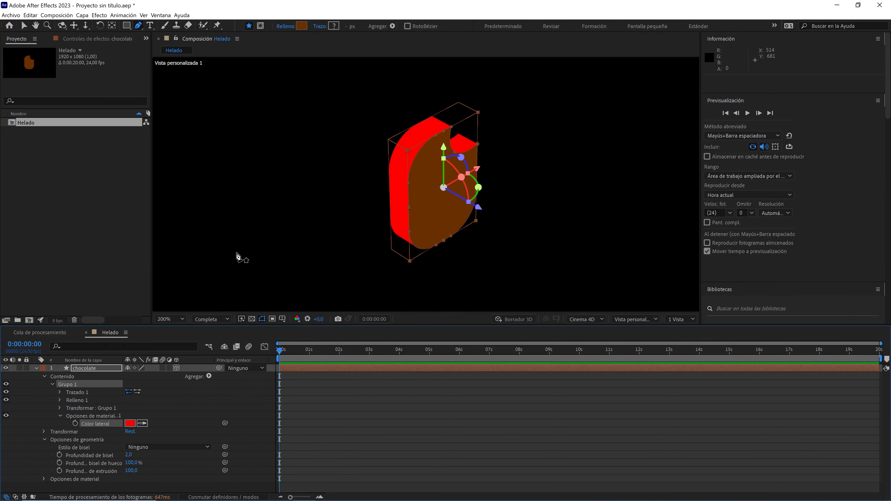
click(142, 424)
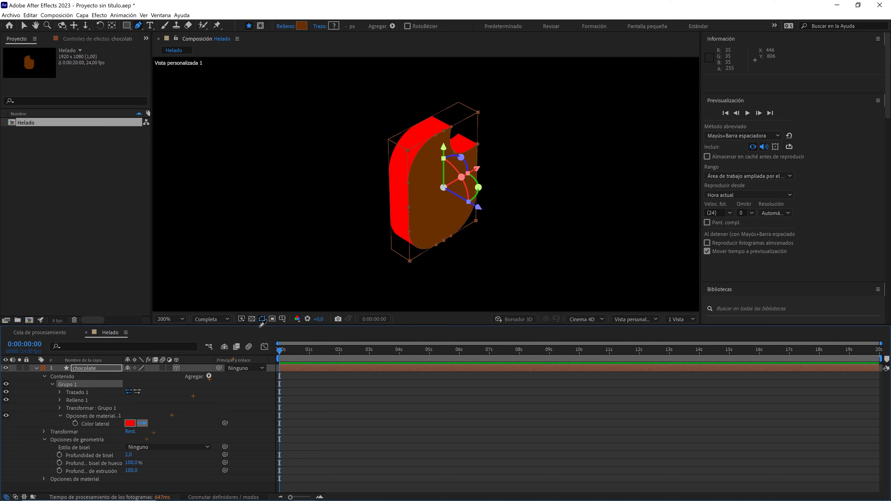
click(427, 213)
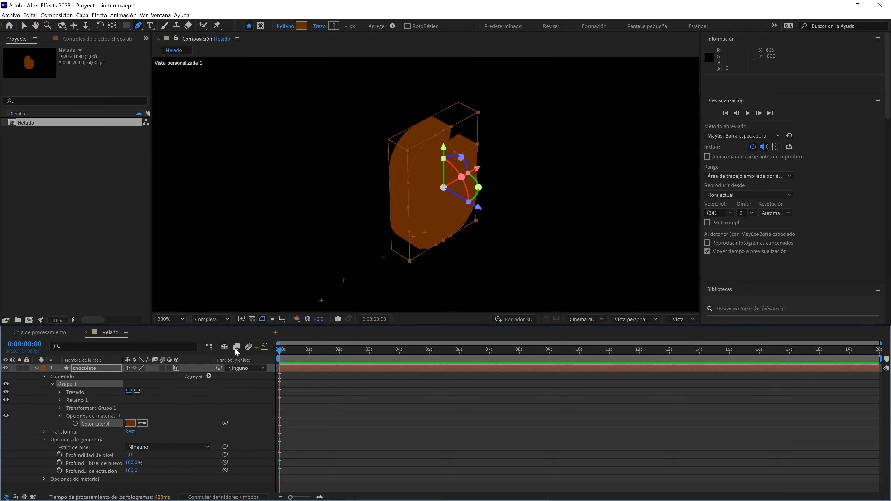
click(130, 423)
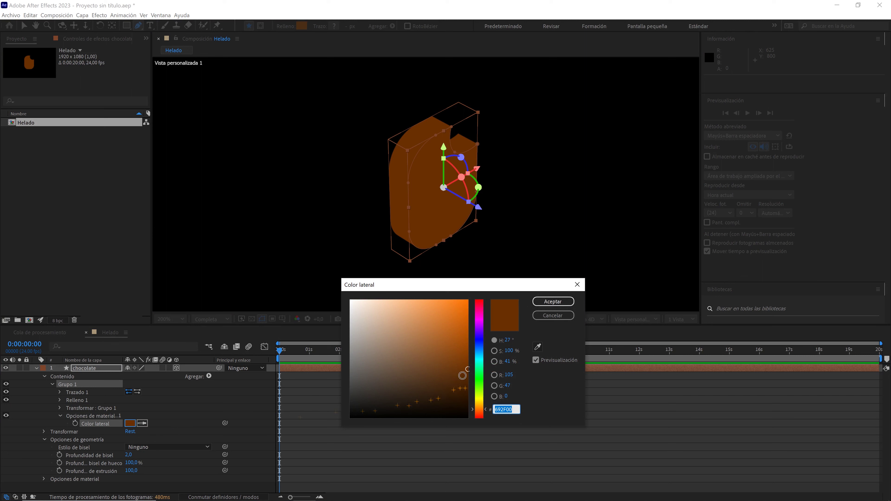
drag(468, 369, 466, 381)
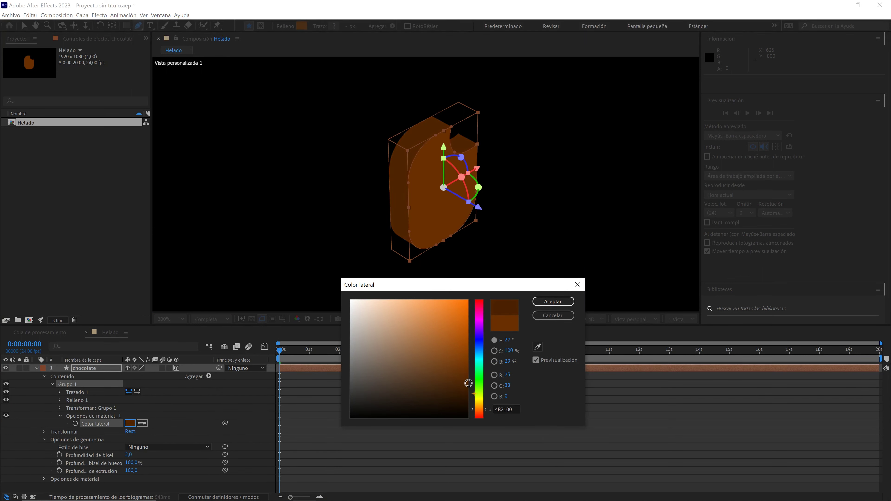
click(554, 302)
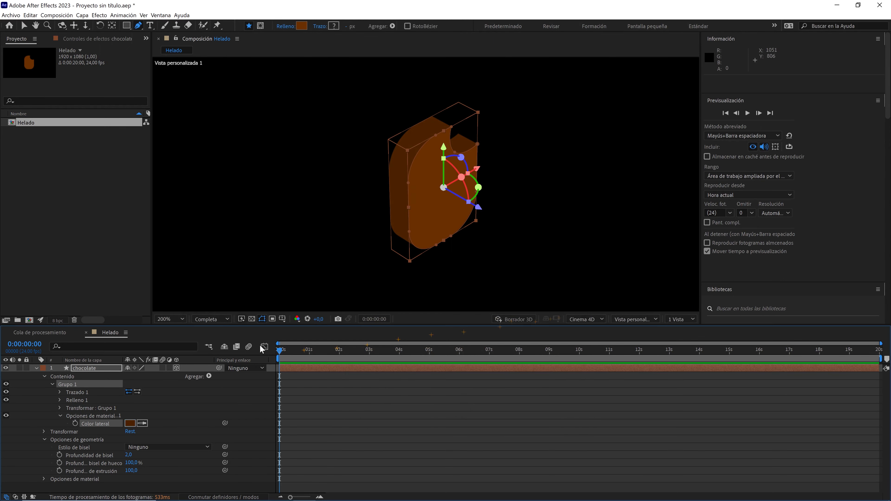
Step: Duplicate the chocolate layer, rename the copy 'nata' and give it the Agua label
click(36, 368)
click(86, 369)
key(ctrl+d)
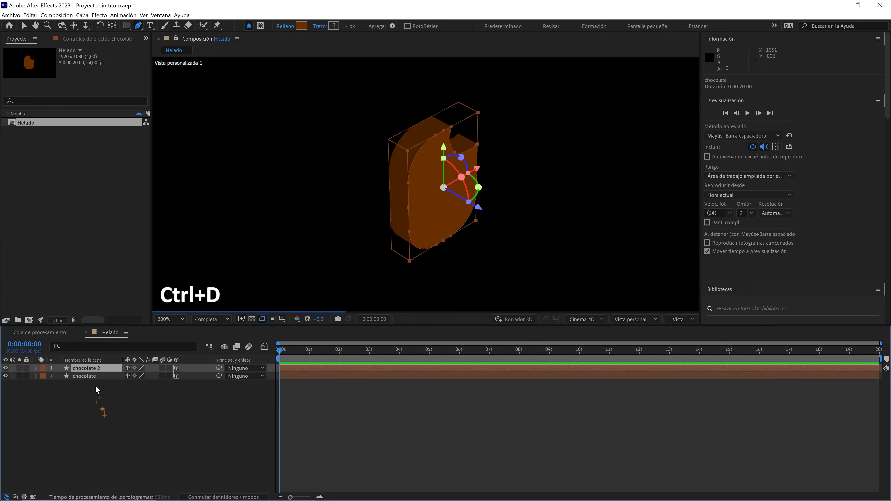
key(Return)
text(nata)
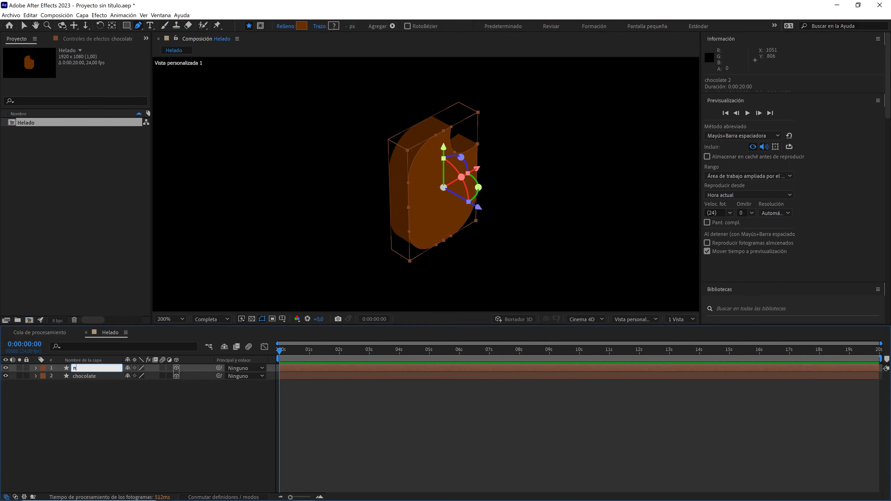
click(43, 369)
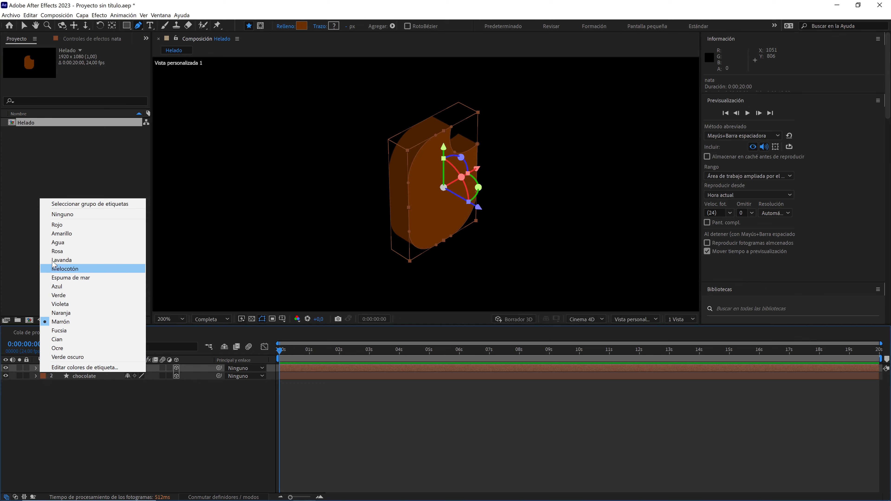
click(57, 243)
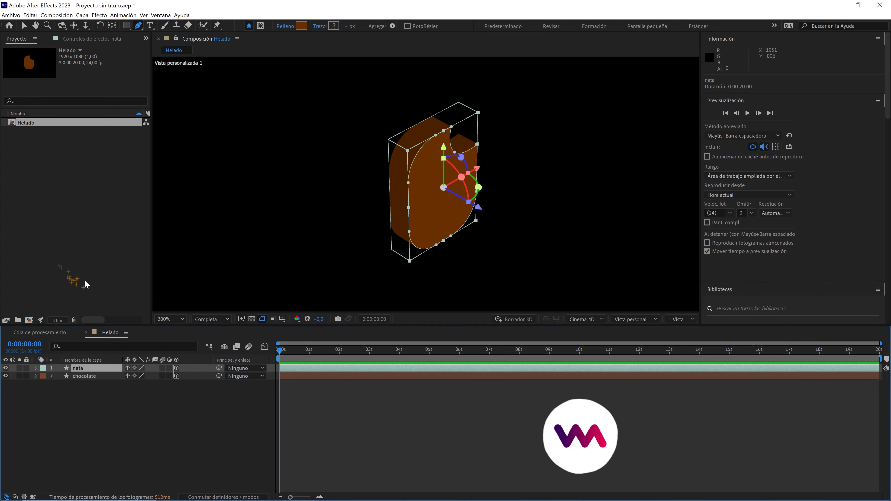
Step: Solo the nata layer and delete Grupo 1's Opciones de material
click(135, 406)
click(84, 368)
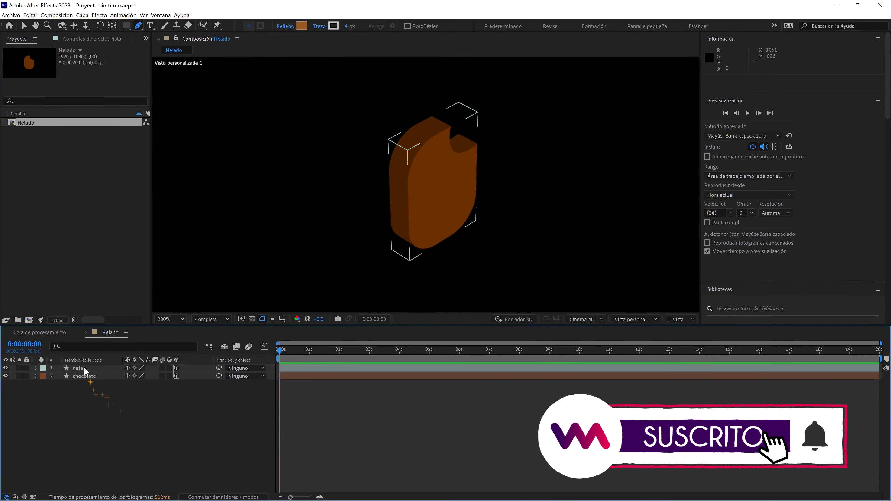
click(36, 368)
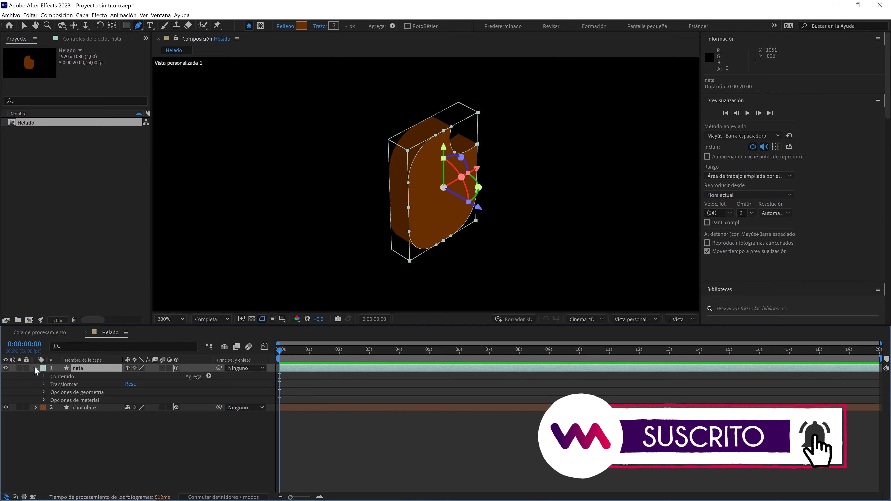
click(44, 376)
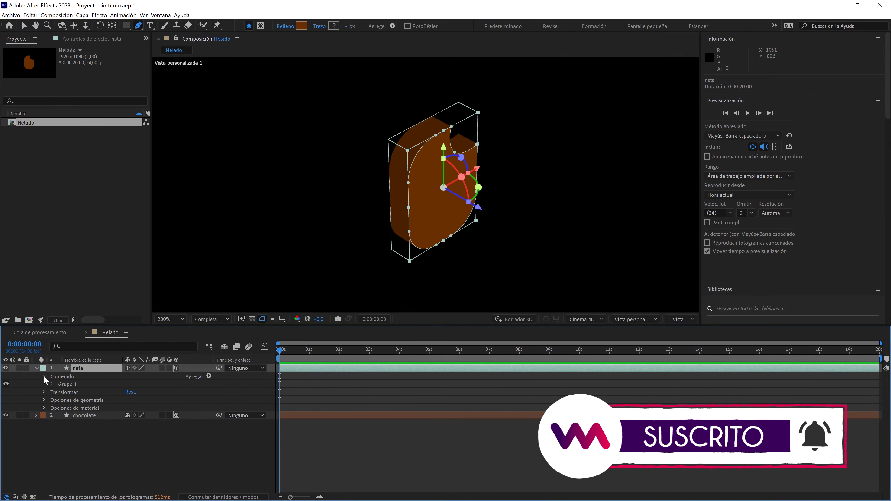
click(20, 368)
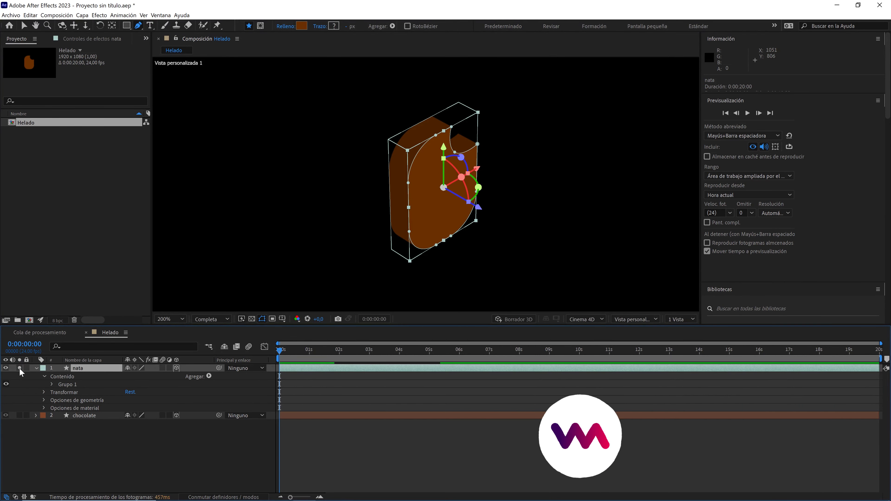
click(51, 382)
click(83, 415)
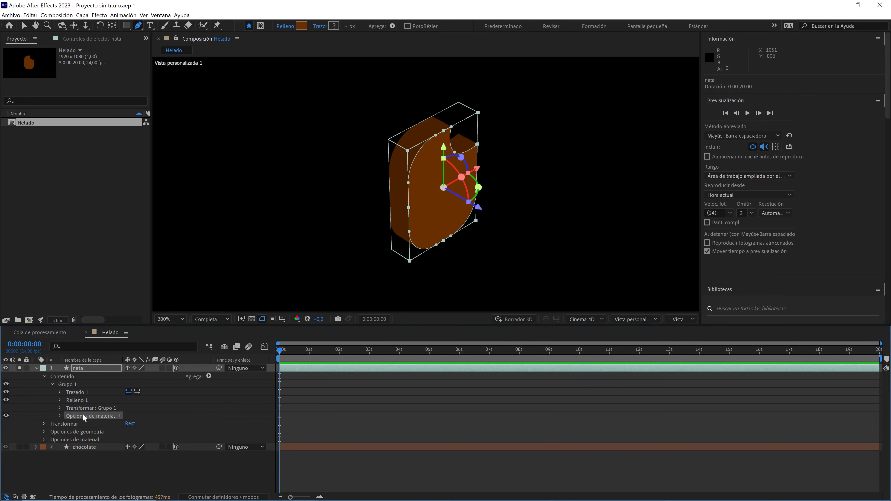
key(Delete)
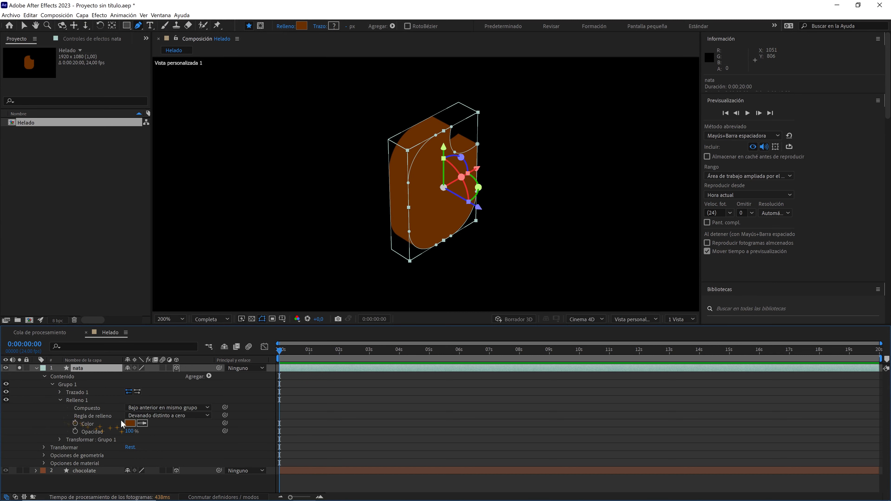
Step: Set nata's fill colour to white (FFFFFF)
click(129, 423)
drag(381, 362, 341, 287)
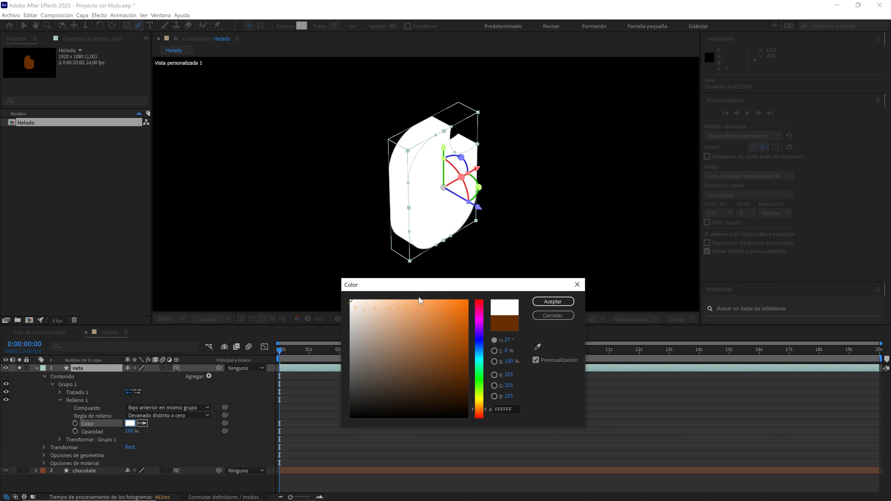
click(552, 301)
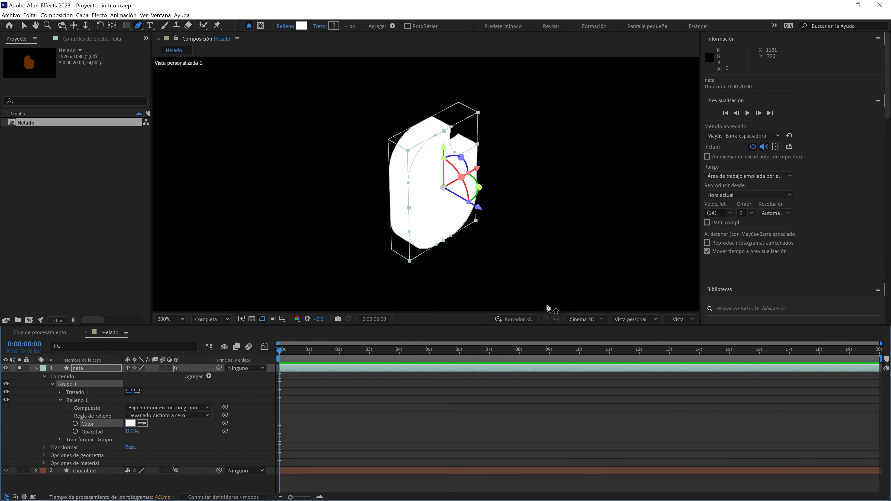
Step: Set nata's extrusion depth to 90, collapse the layer and turn off its Solo
click(60, 400)
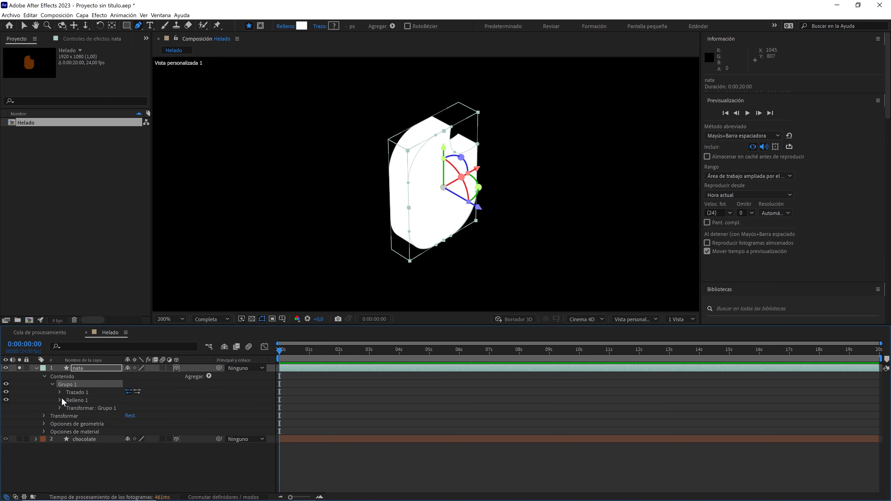
click(43, 424)
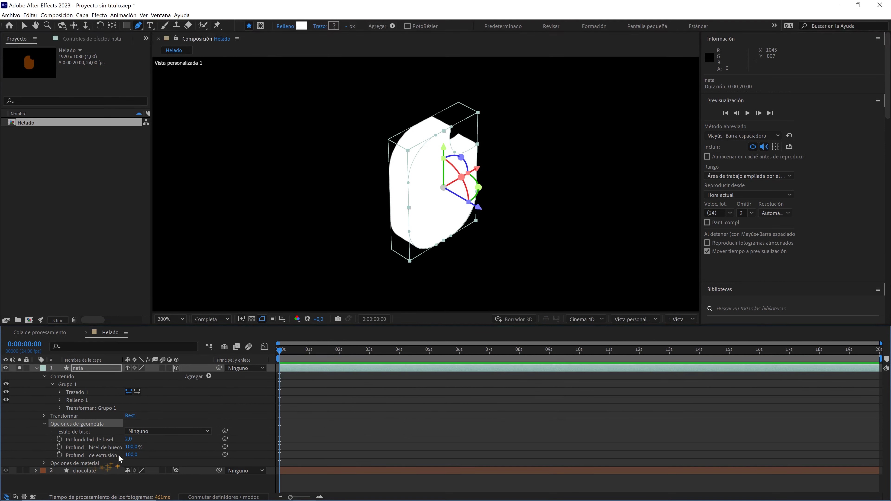
click(131, 455)
text(90)
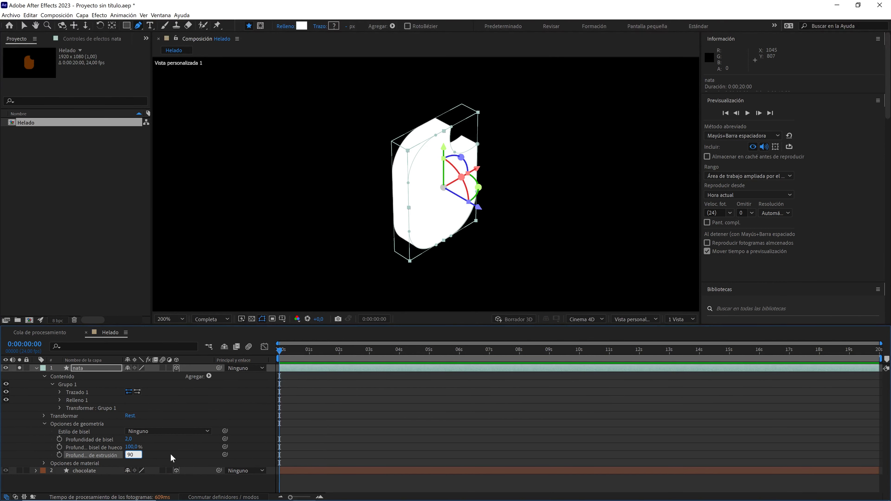
click(171, 454)
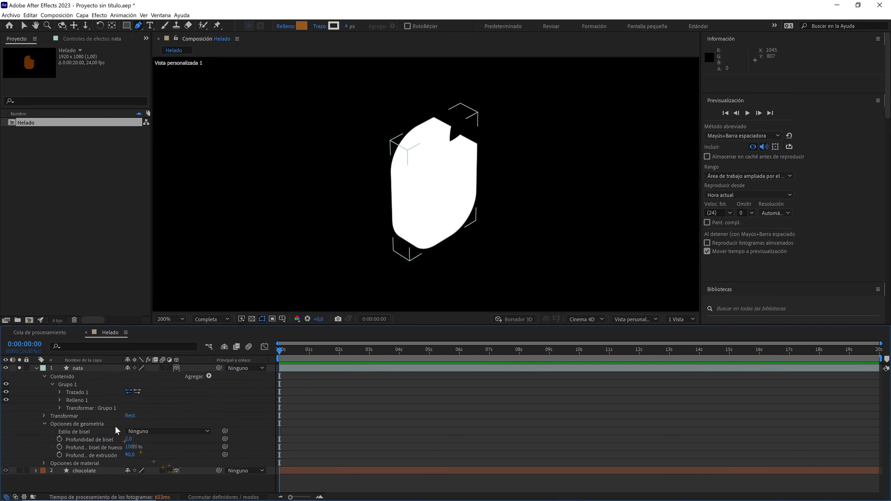
click(36, 368)
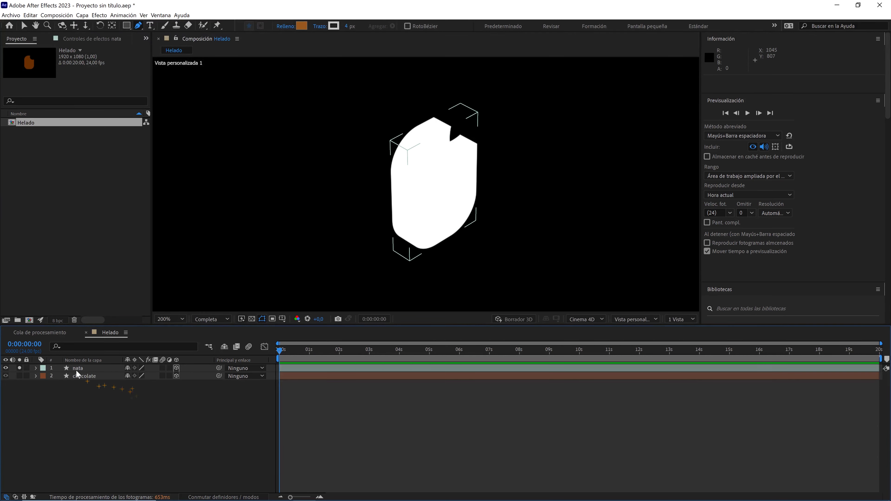
click(19, 368)
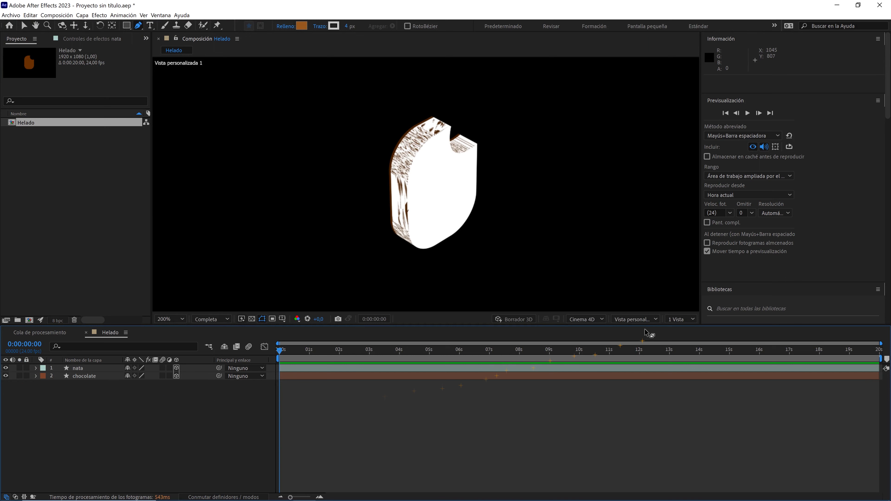
Step: Split the viewer into 2 Views and set the left view to Top
click(675, 320)
click(680, 338)
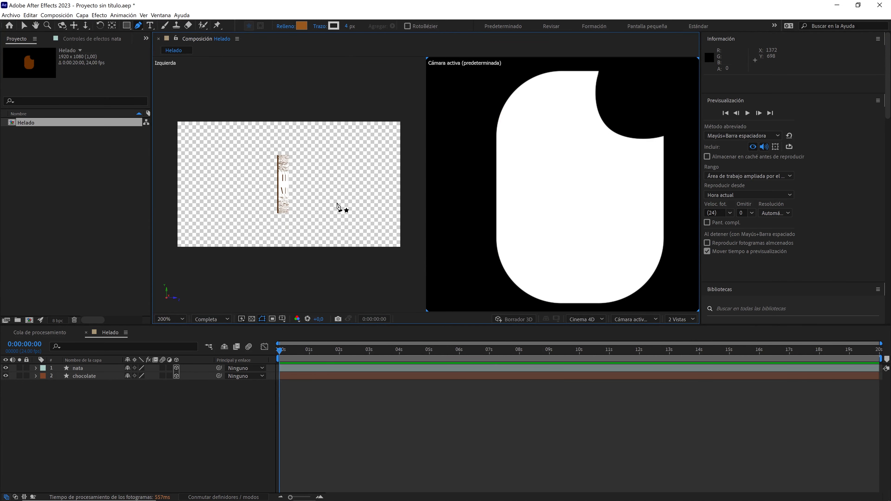
key(v)
click(333, 199)
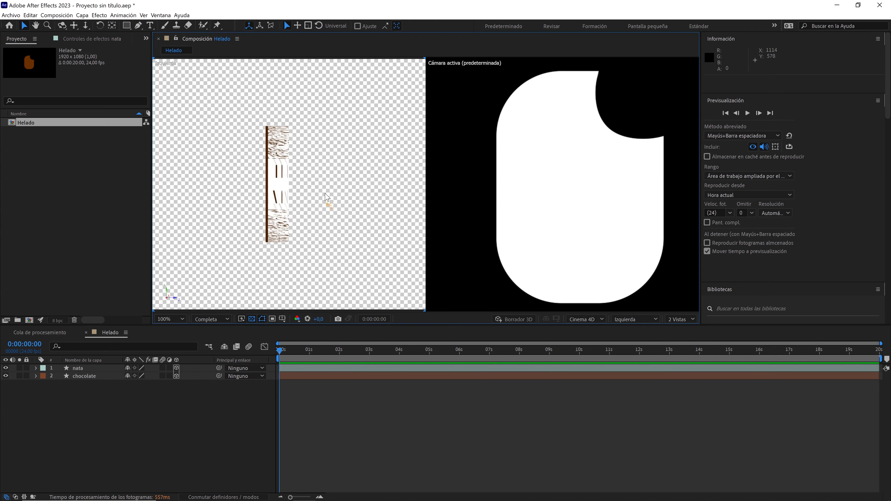
click(626, 320)
click(632, 374)
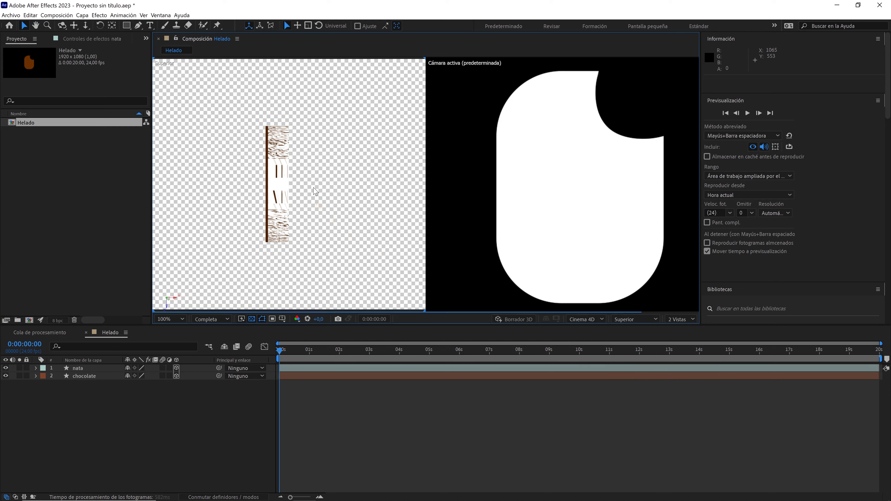
Step: Hide the transparency grid and zoom and pan the top view to centre the popsicle
scroll(316, 192, up, 2)
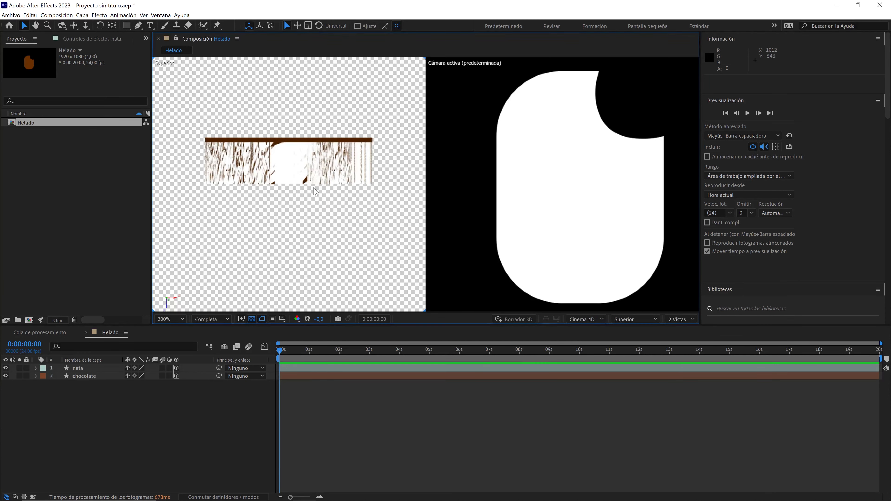
click(251, 318)
scroll(287, 235, up, 2)
drag(289, 174, 305, 221)
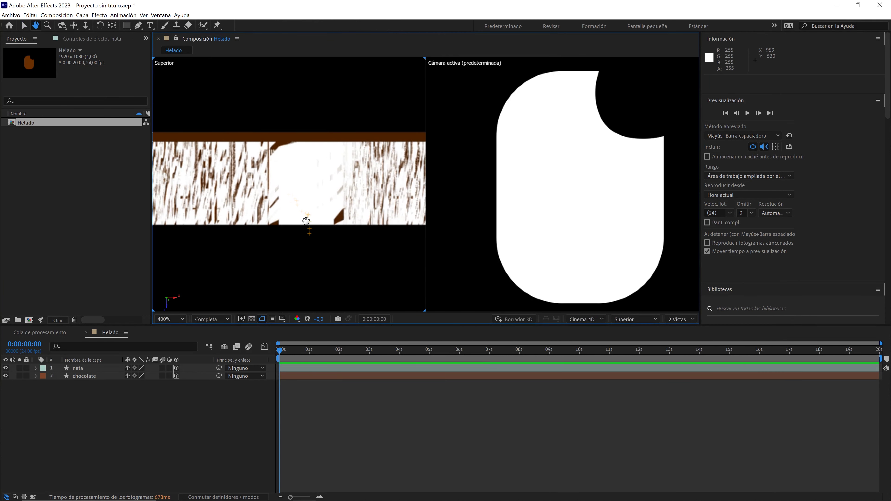
scroll(305, 220, down, 2)
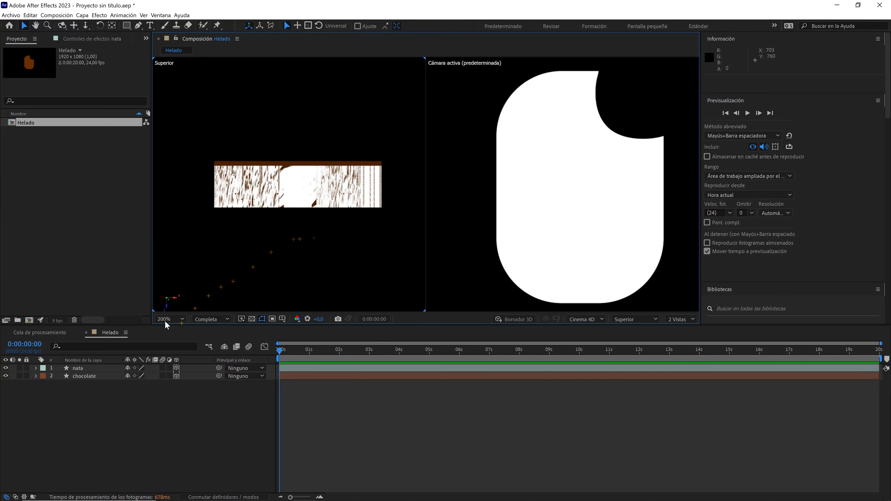
Step: Set the chocolate layer's anchor point Z to 50
click(84, 375)
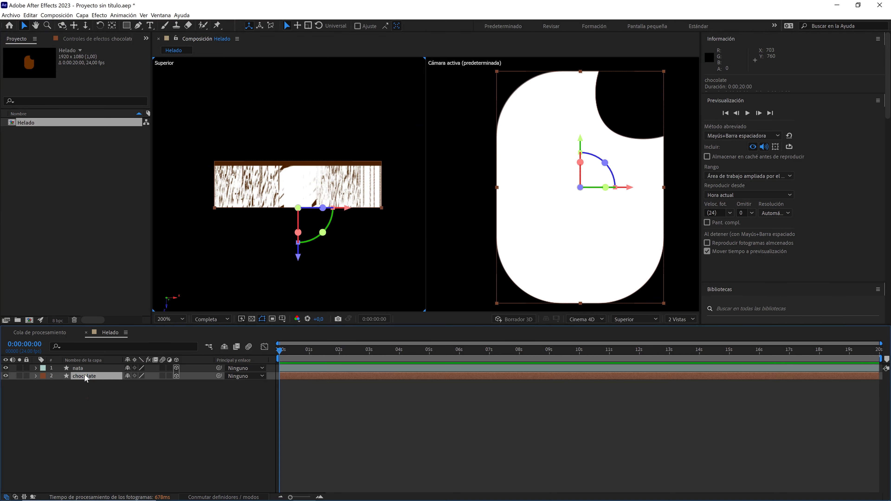
click(36, 376)
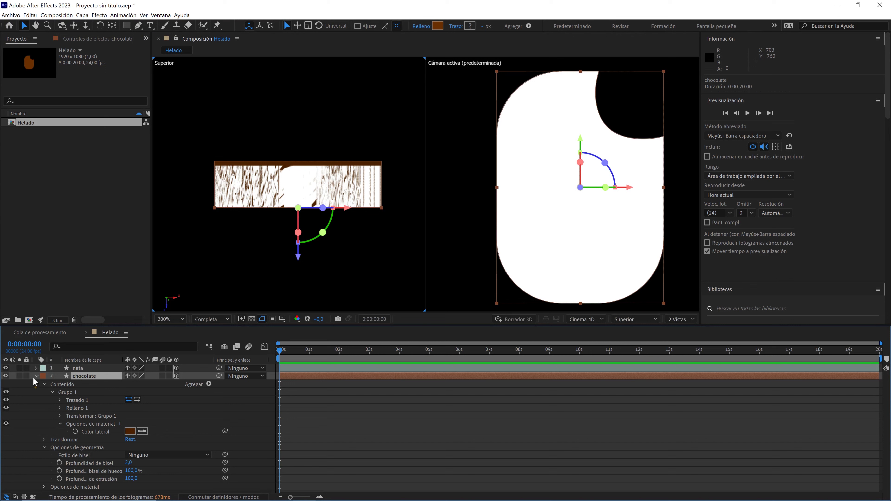
click(52, 392)
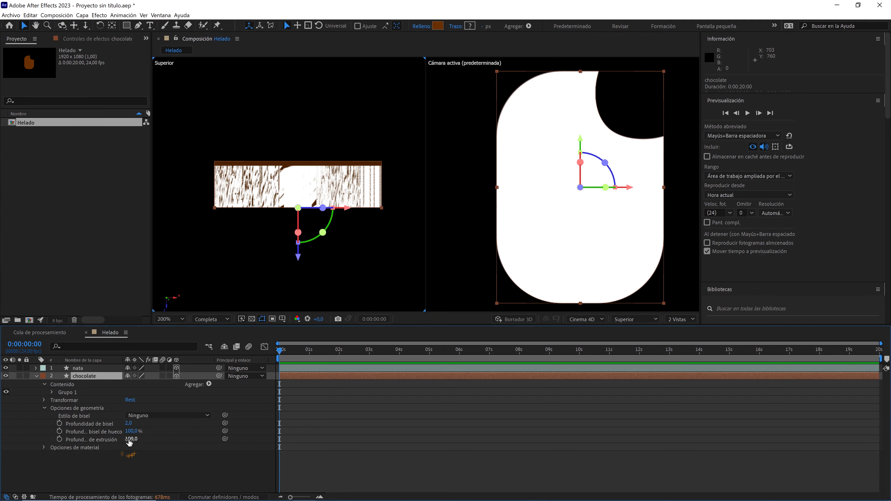
click(45, 401)
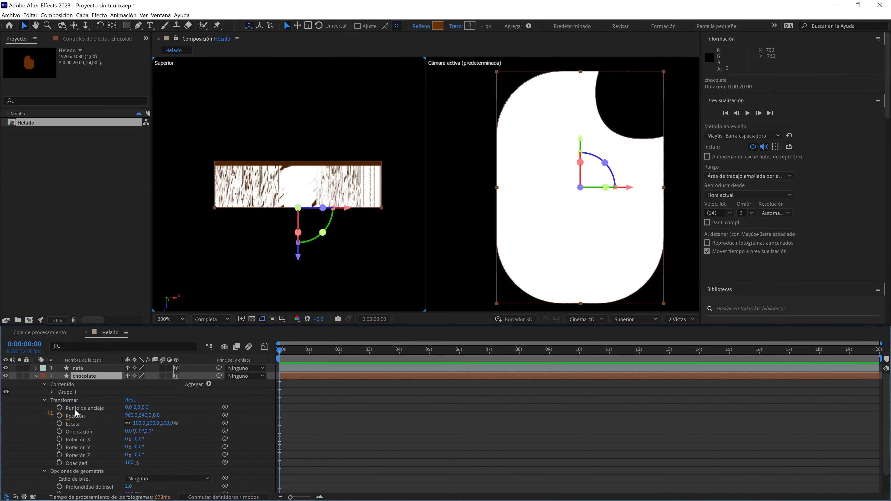
click(146, 408)
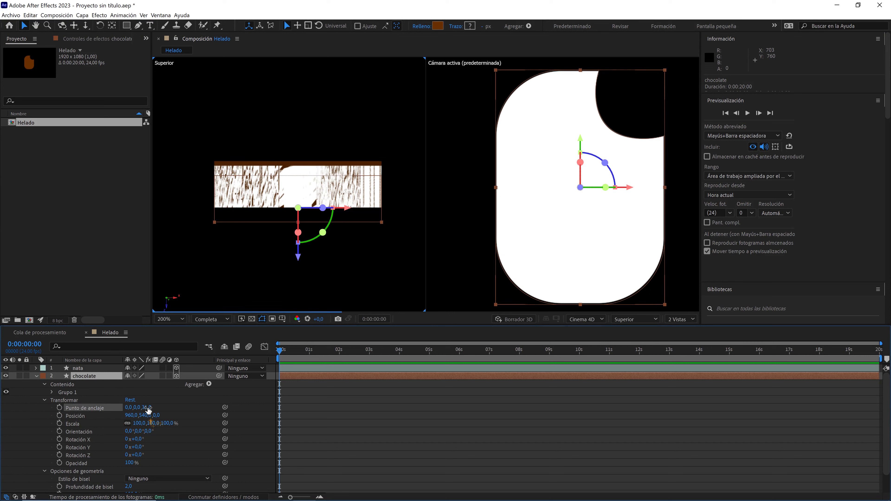
text(50)
click(166, 407)
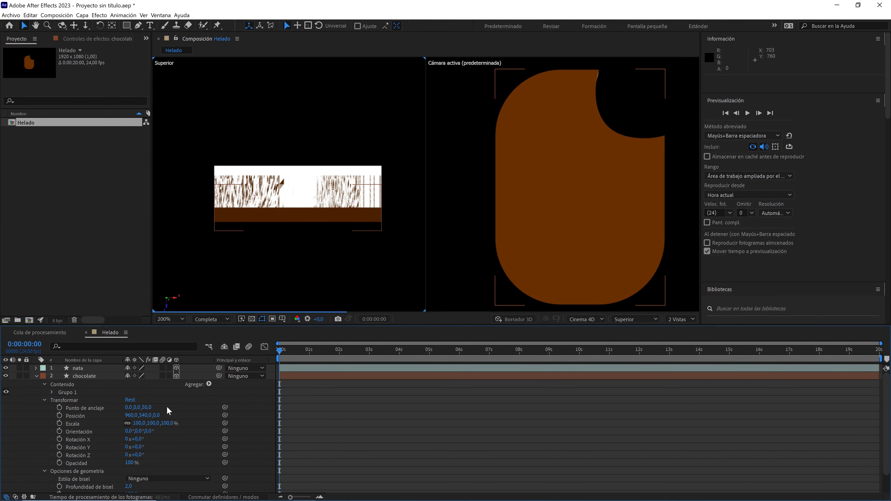
click(102, 376)
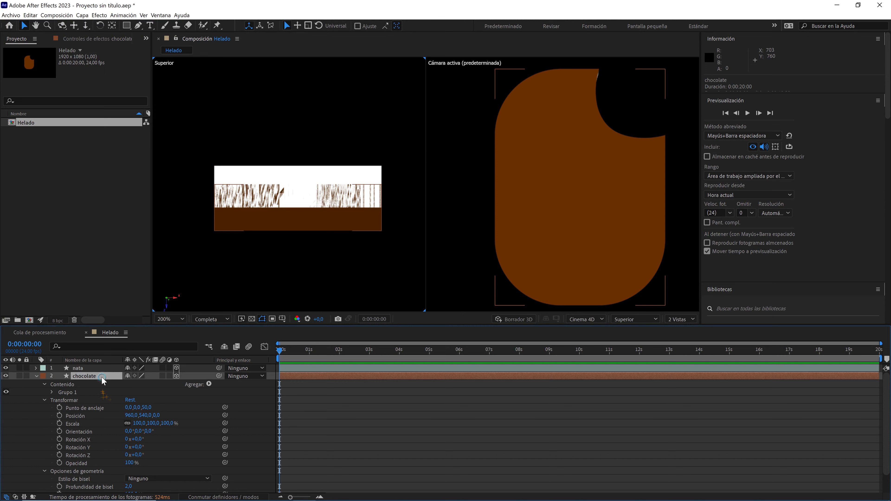
Step: Hide and re-show the nata layer, then expand its properties
click(5, 368)
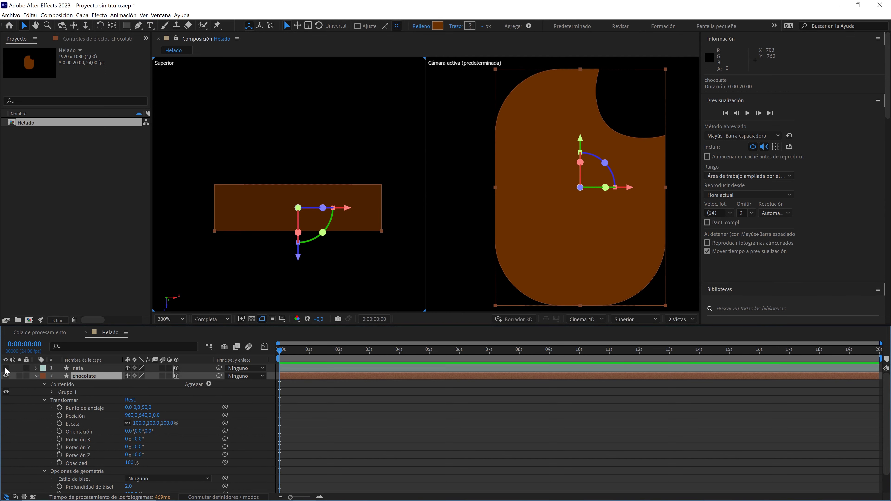
click(6, 368)
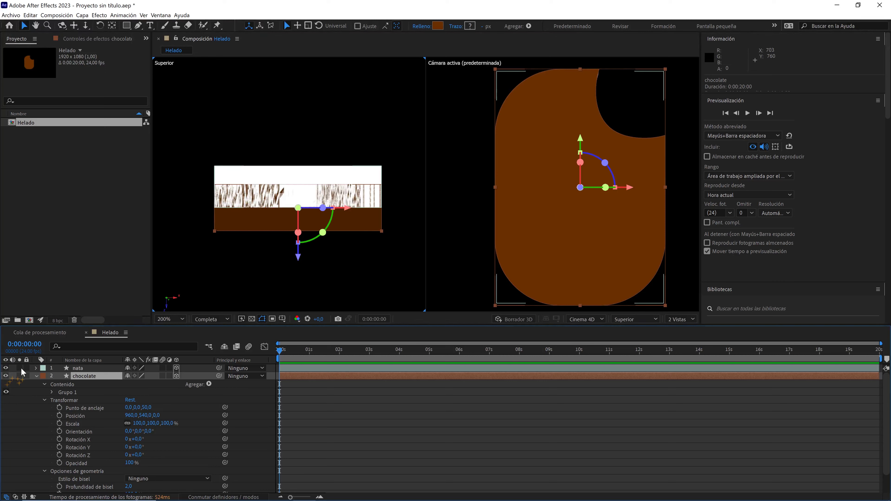
click(36, 368)
Step: Scrub the nata layer's anchor point Z to 45, then collapse both layers
click(52, 385)
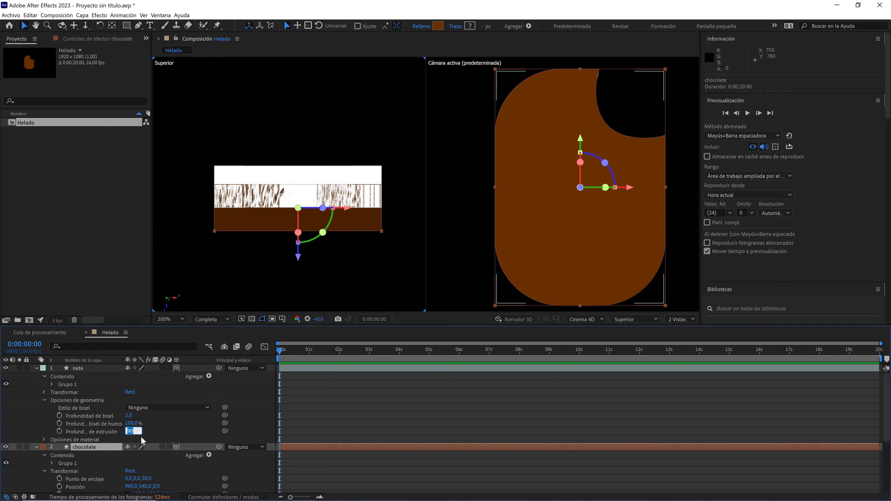
click(45, 393)
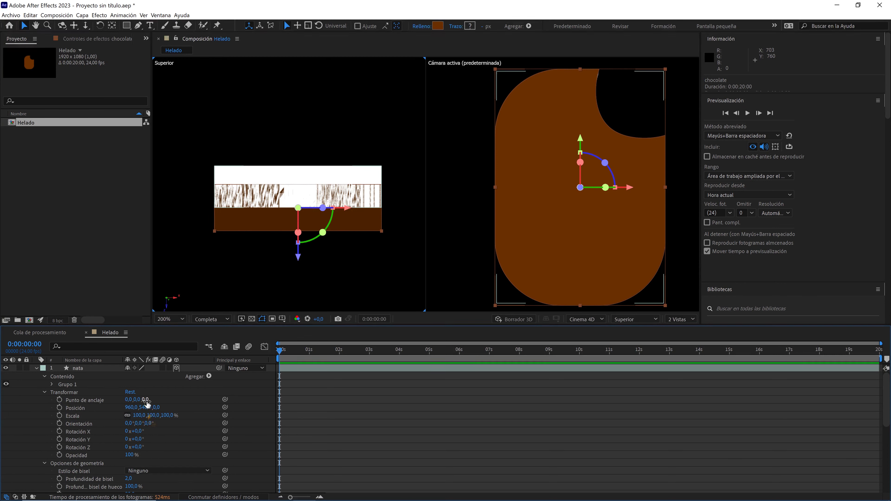
drag(146, 401, 148, 400)
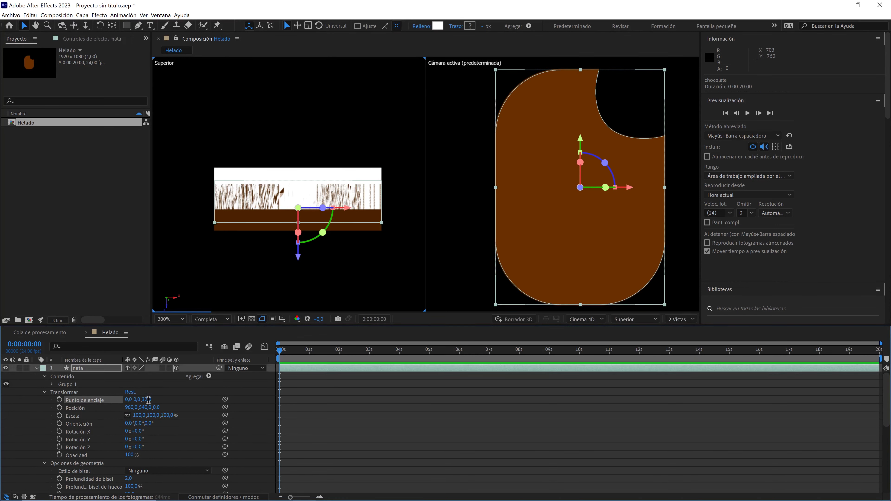
drag(148, 400, 171, 399)
key(F2)
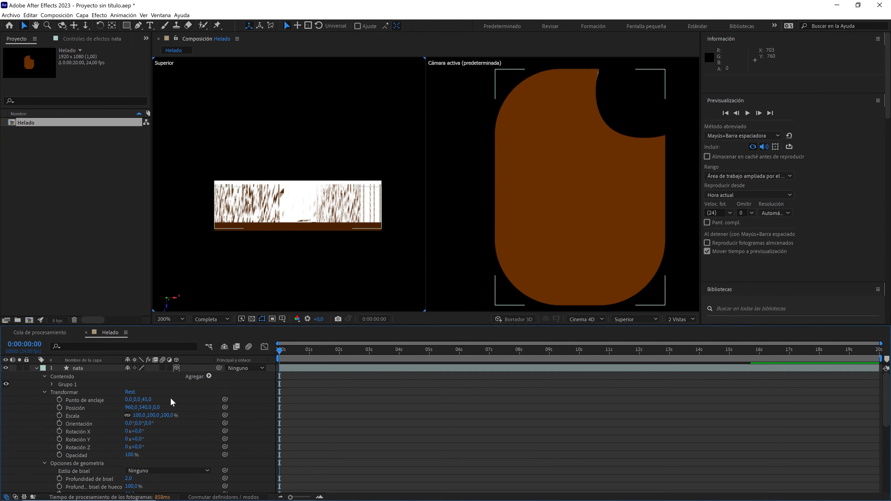
click(100, 367)
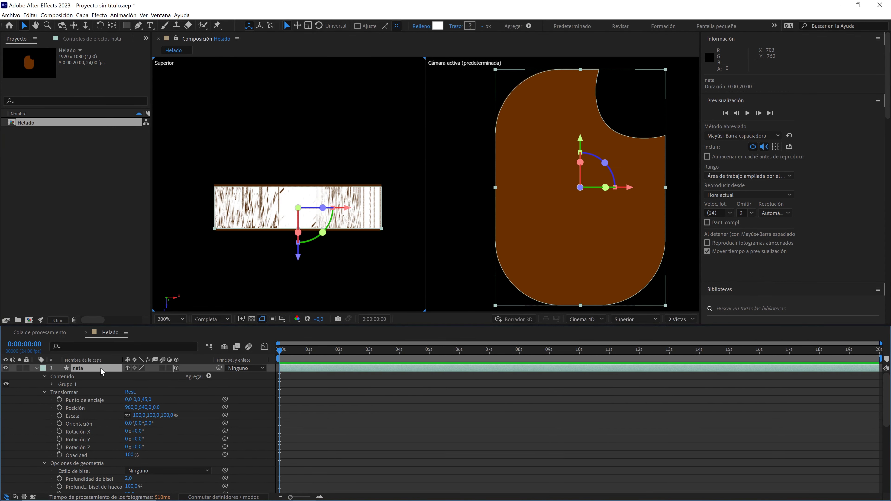
click(35, 368)
click(36, 375)
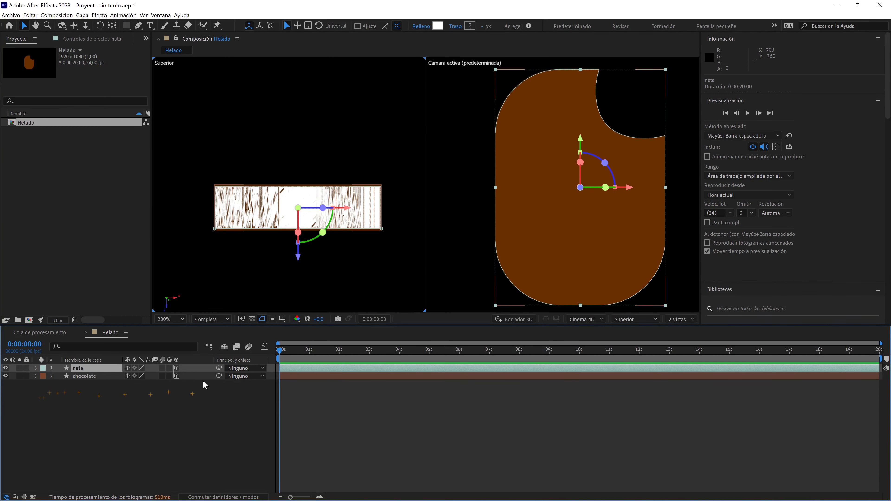
Step: Switch to a single Active Camera view and show only the nata layer's Scale
click(681, 319)
click(672, 325)
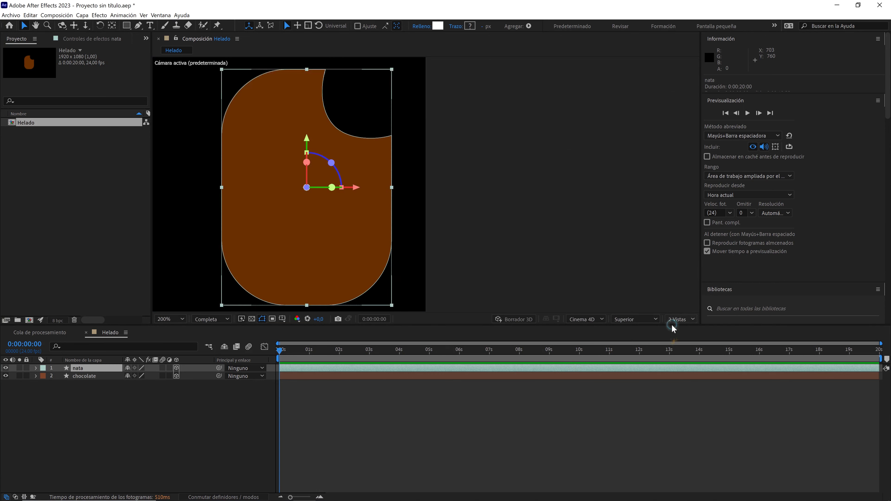
key(F11)
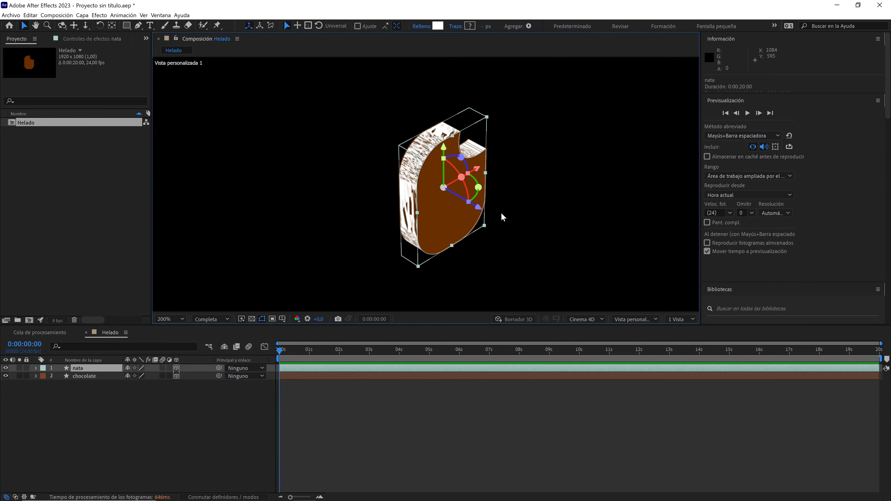
click(85, 366)
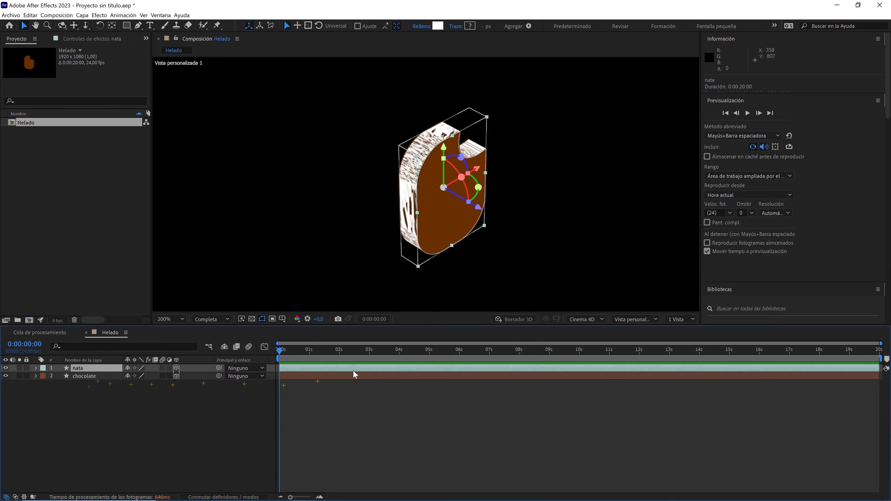
click(630, 320)
click(630, 329)
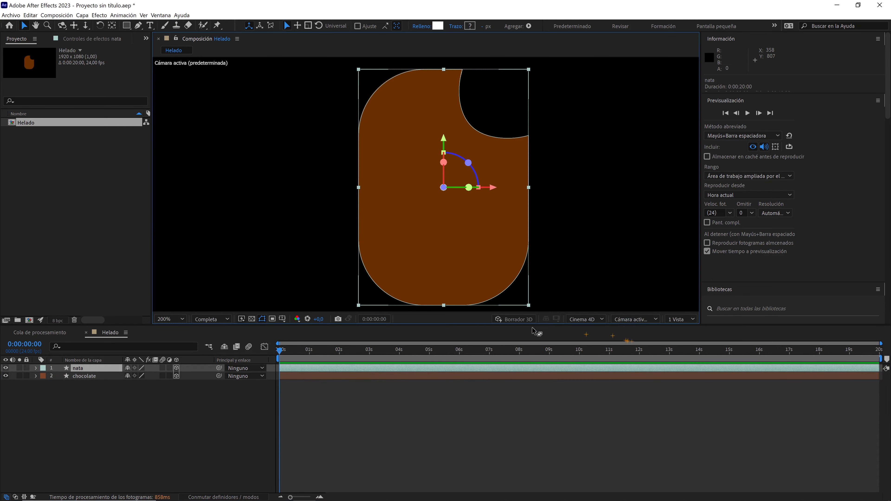
key(s)
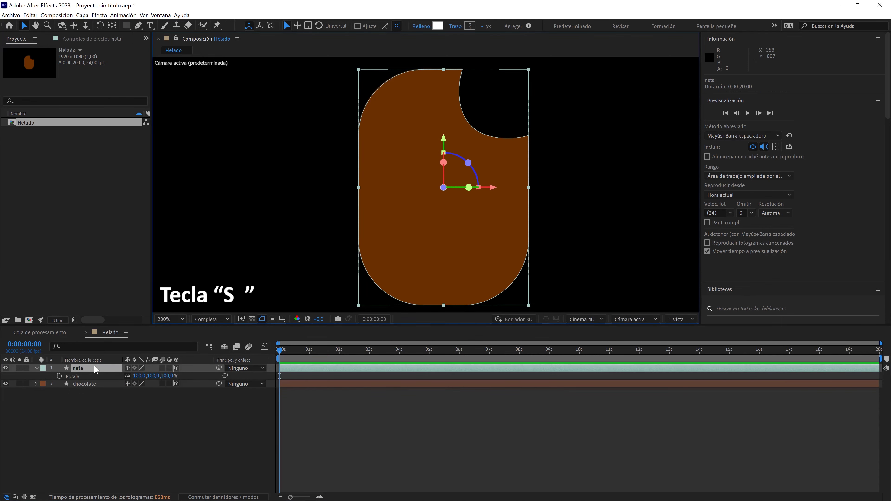
Step: Scale the nata layer to 95% on all axes
click(164, 376)
text(97)
key(Return)
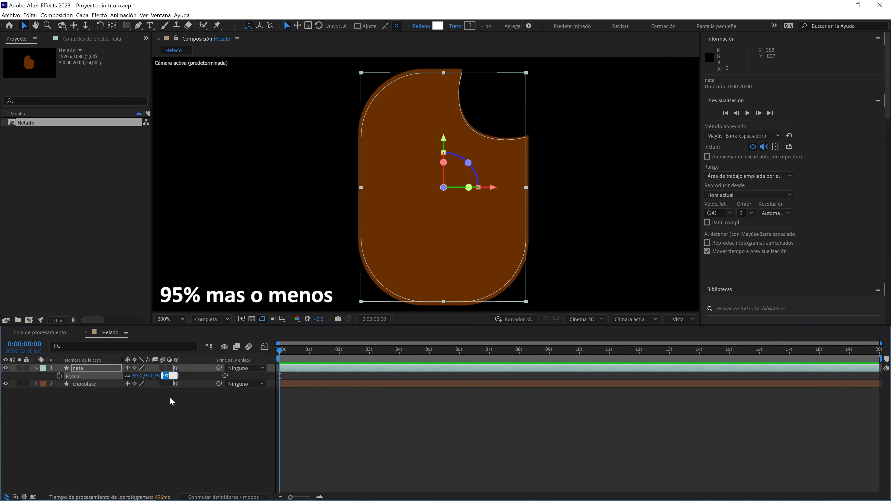
text(95)
click(170, 398)
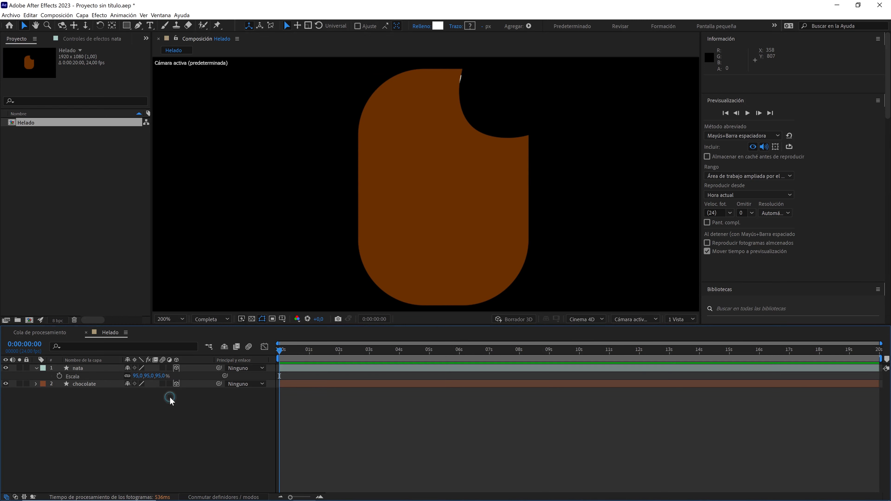
Step: Reselect the nata layer and expand all its properties and contents
click(105, 384)
click(92, 368)
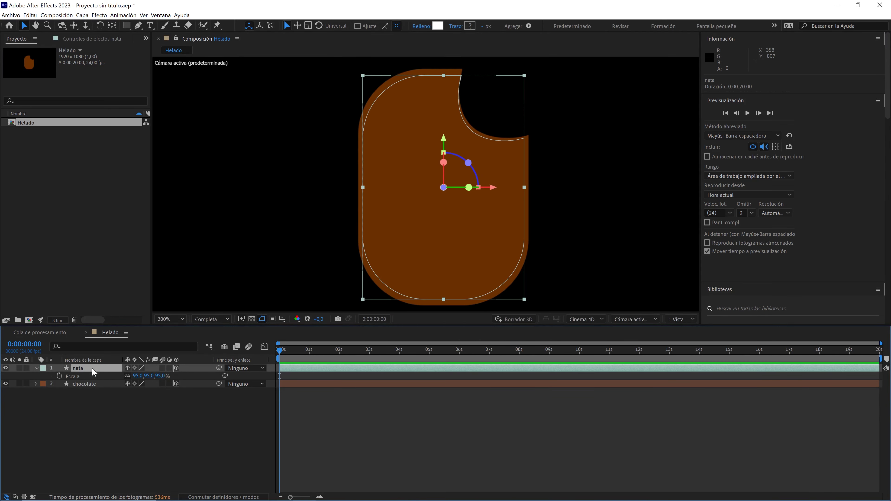
click(36, 368)
click(36, 369)
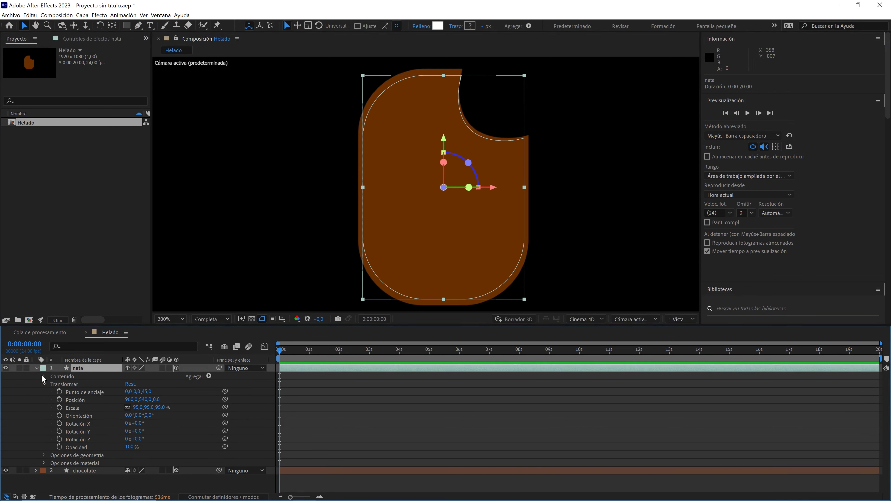
click(42, 376)
Step: Select the nata Trazado 1 path and move the bite-curve vertices up and right
click(50, 383)
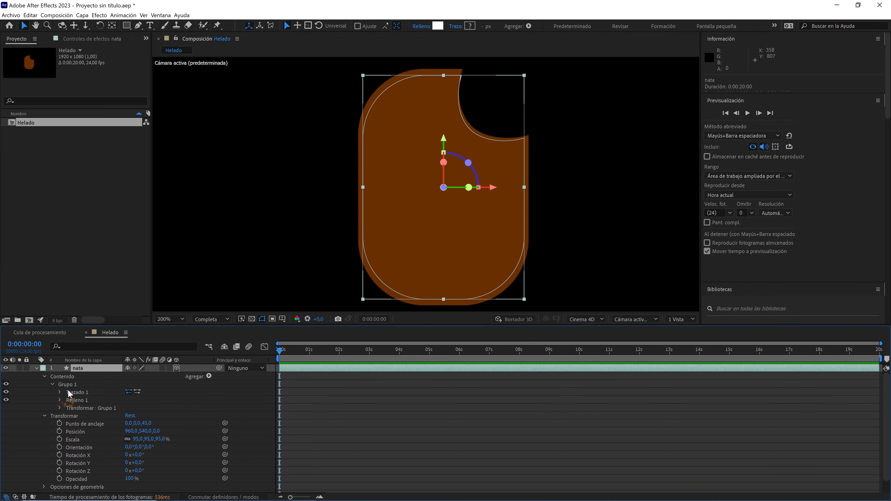
click(61, 391)
click(59, 391)
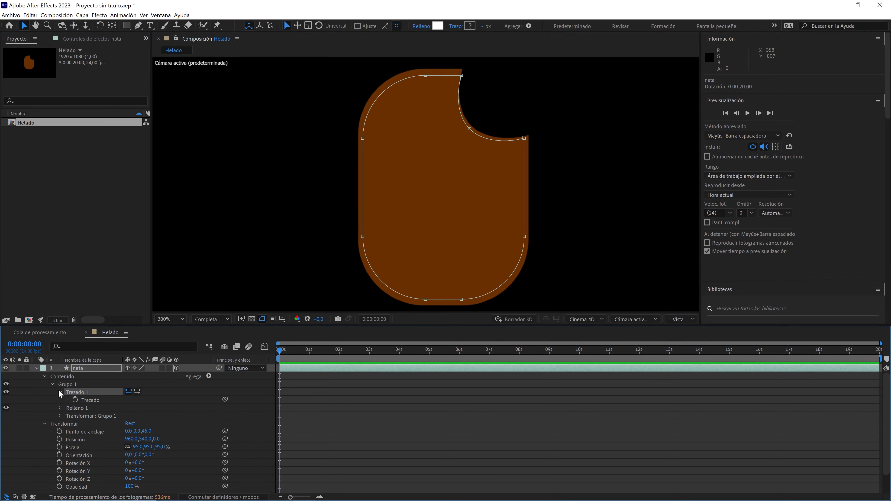
click(92, 399)
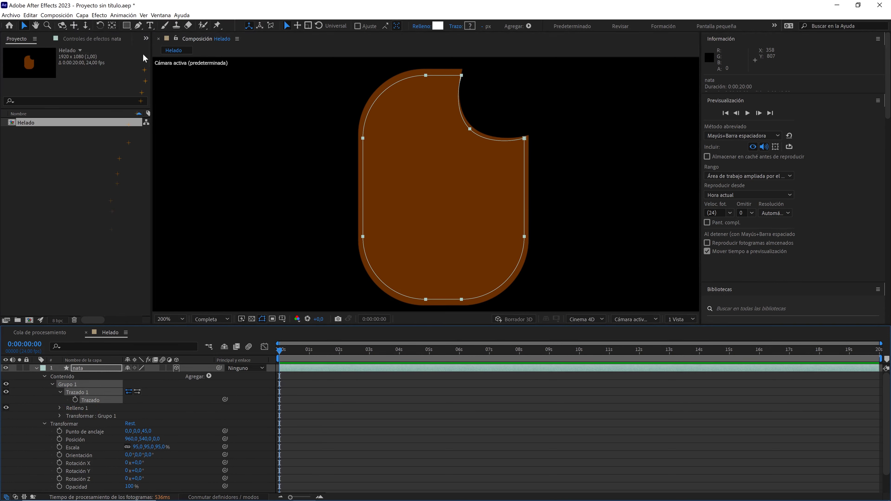
key(period)
key(h)
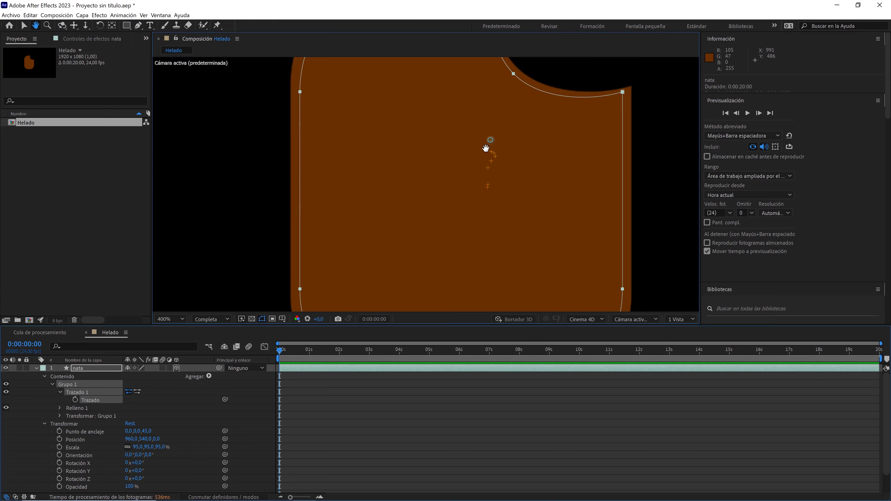
drag(487, 143, 403, 288)
key(g)
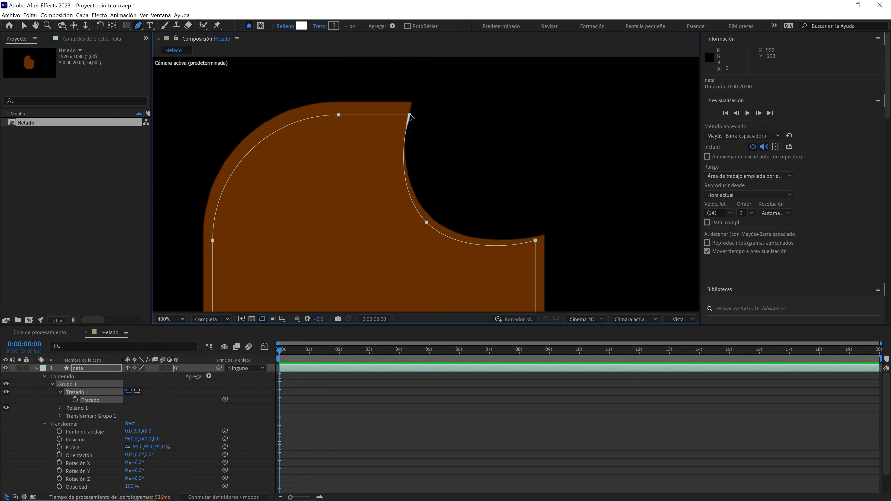
drag(597, 78, 390, 266)
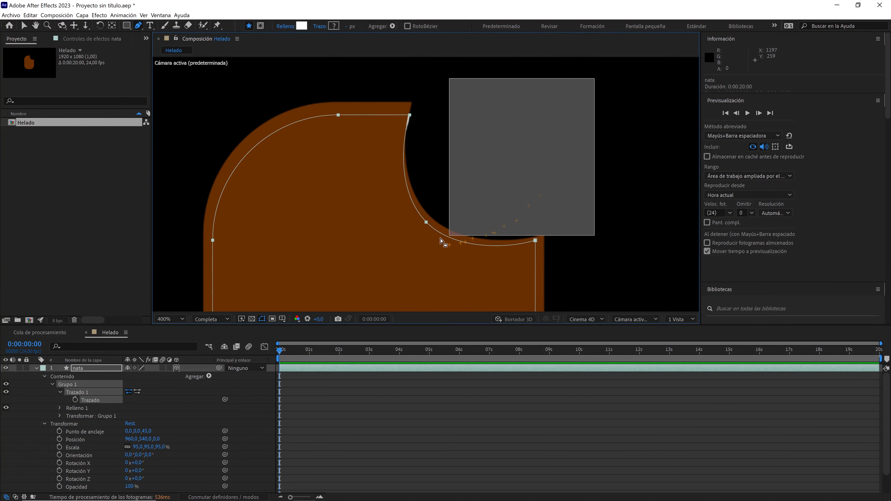
drag(427, 222, 436, 215)
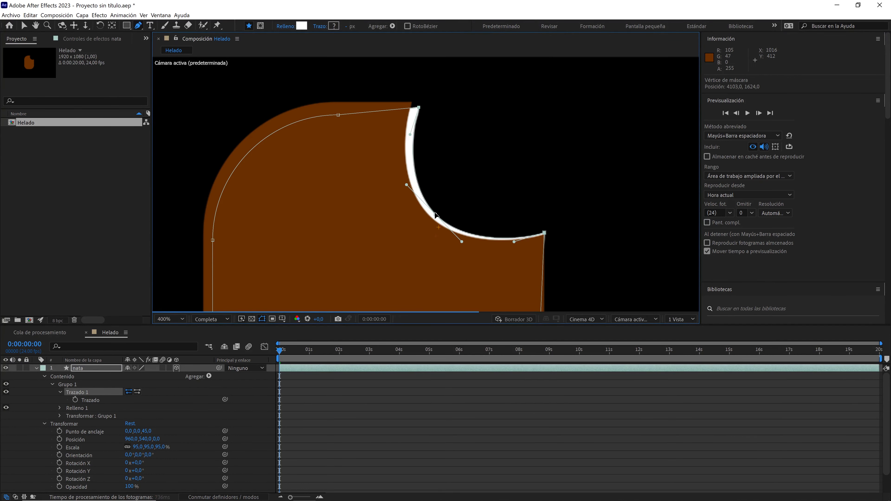
drag(436, 215, 433, 214)
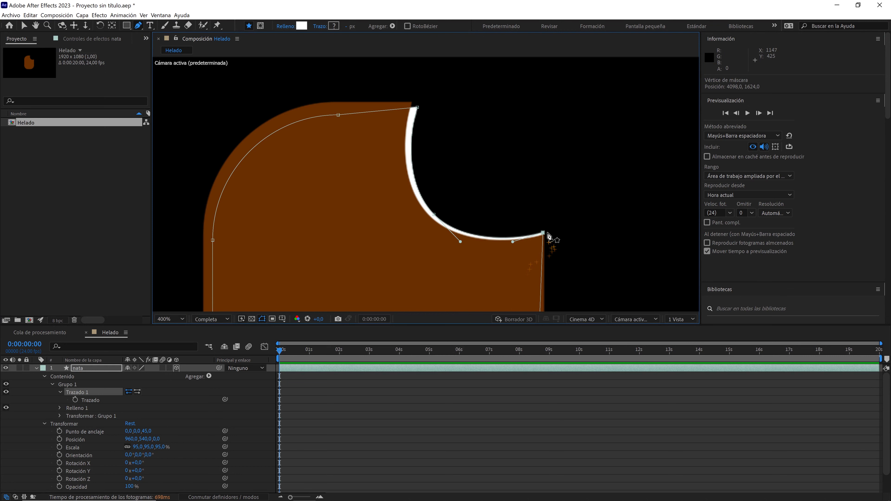
drag(543, 233, 537, 230)
Step: Add a vertex on the bite curve and adjust nearby points into a smooth arc
scroll(552, 252, down, 3)
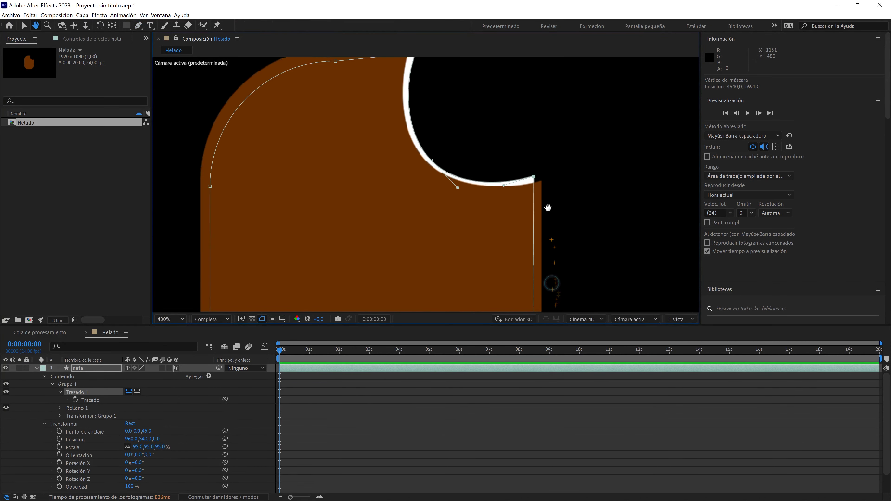
key(comma)
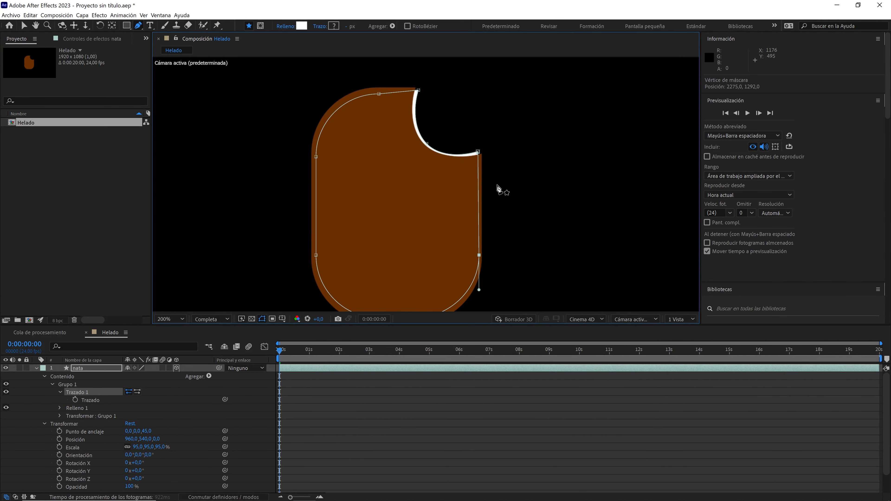
scroll(497, 189, up, 3)
click(424, 187)
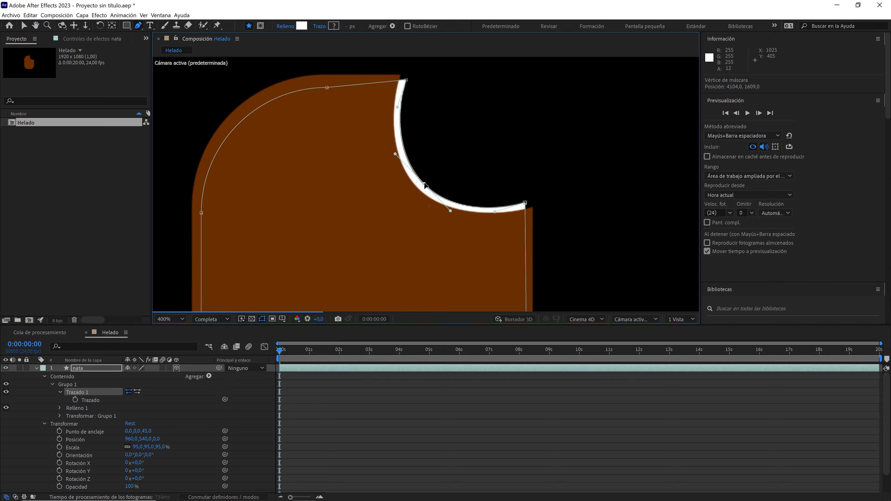
drag(425, 185, 425, 186)
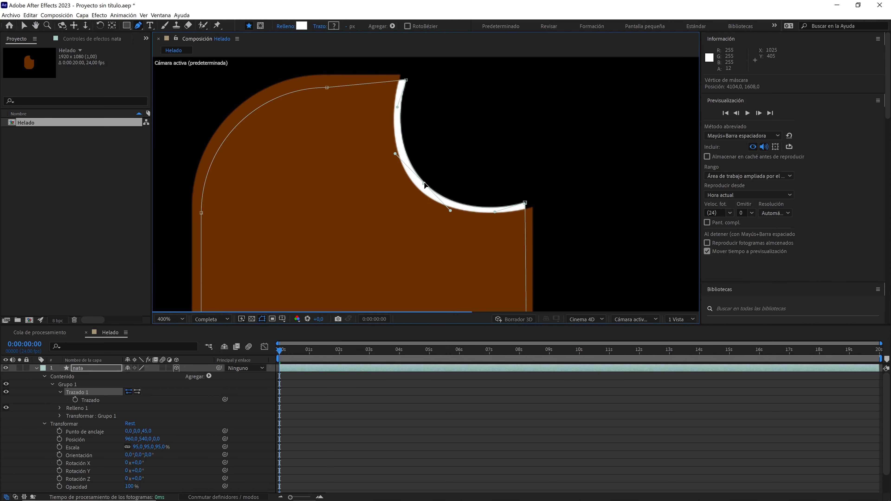
drag(453, 212, 465, 273)
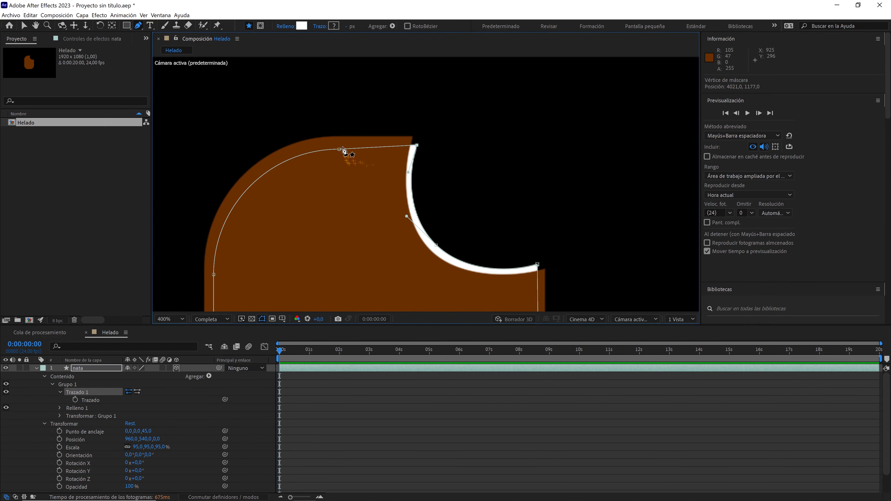
drag(339, 149, 342, 147)
click(417, 145)
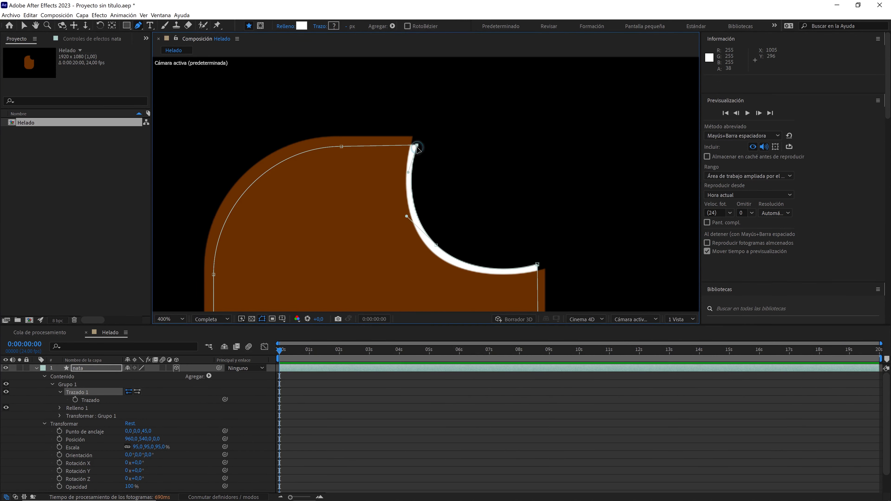
click(407, 215)
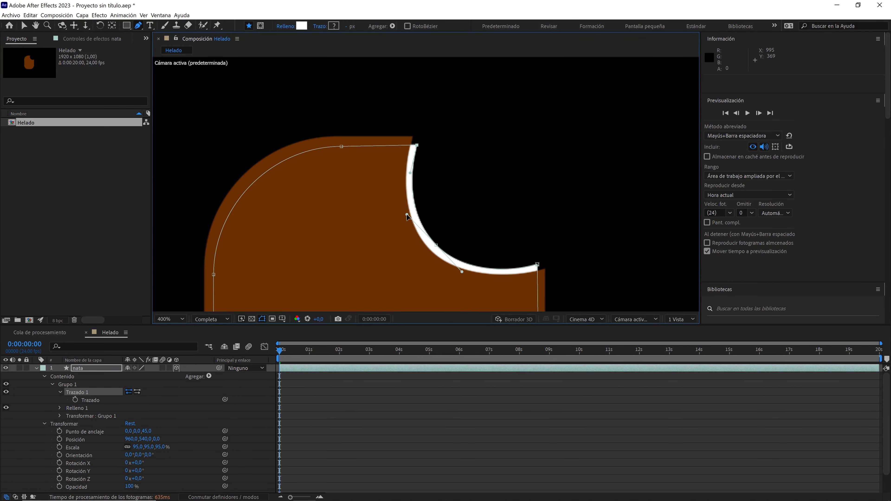
drag(407, 216, 405, 217)
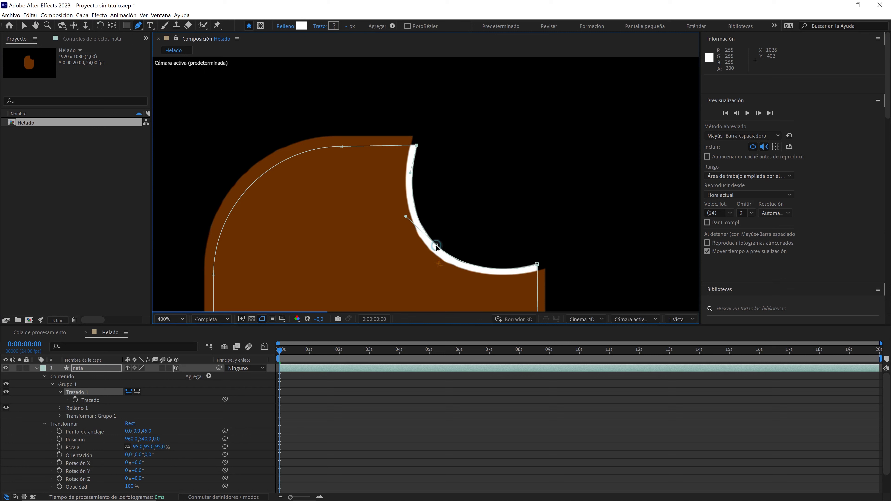
drag(437, 246, 435, 247)
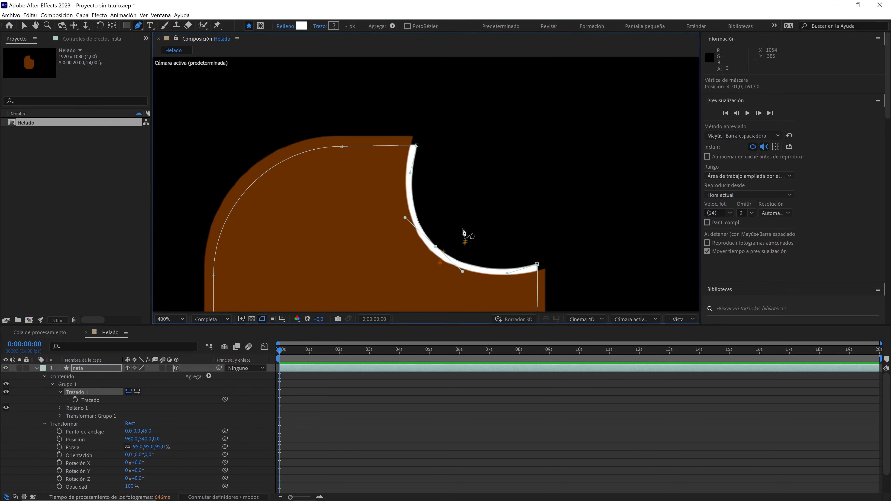
Step: Deselect the path and zoom out to the whole composition
key(comma)
scroll(463, 242, down, 3)
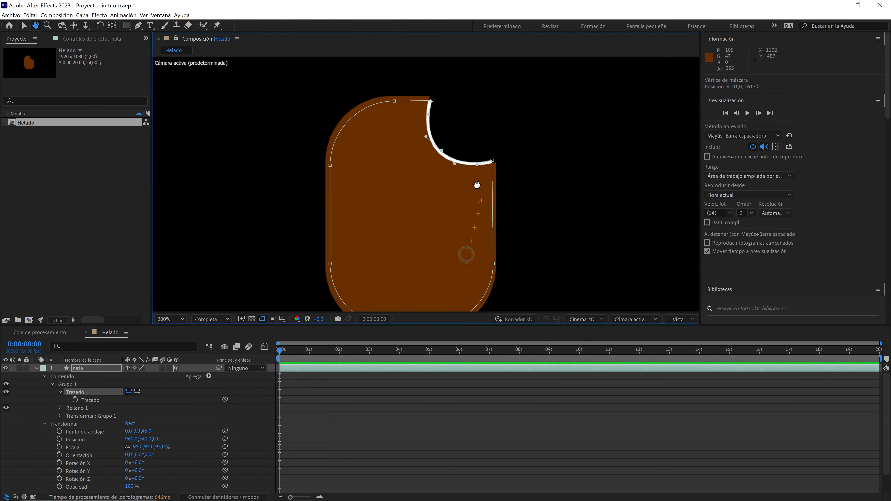
click(463, 409)
key(comma)
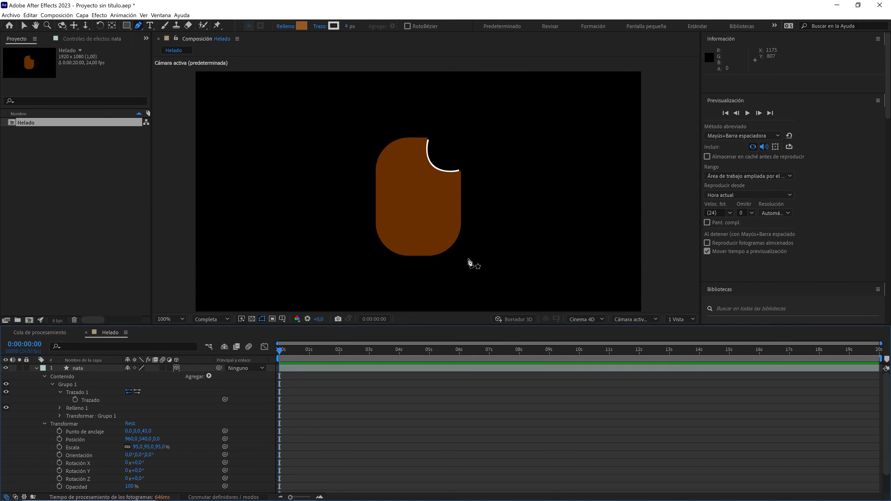
click(35, 368)
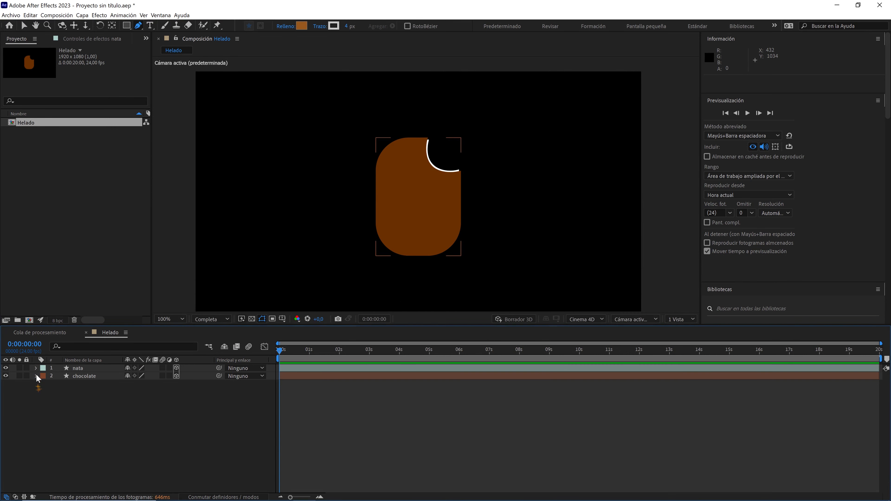
click(619, 322)
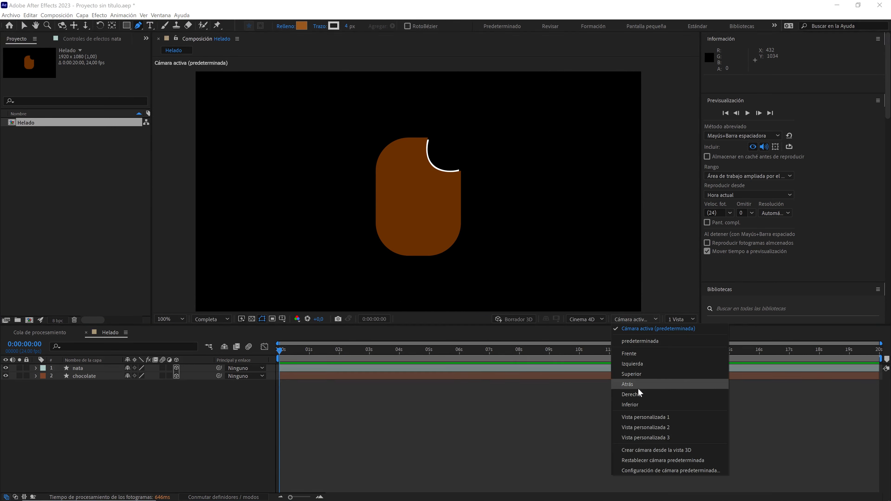
click(636, 416)
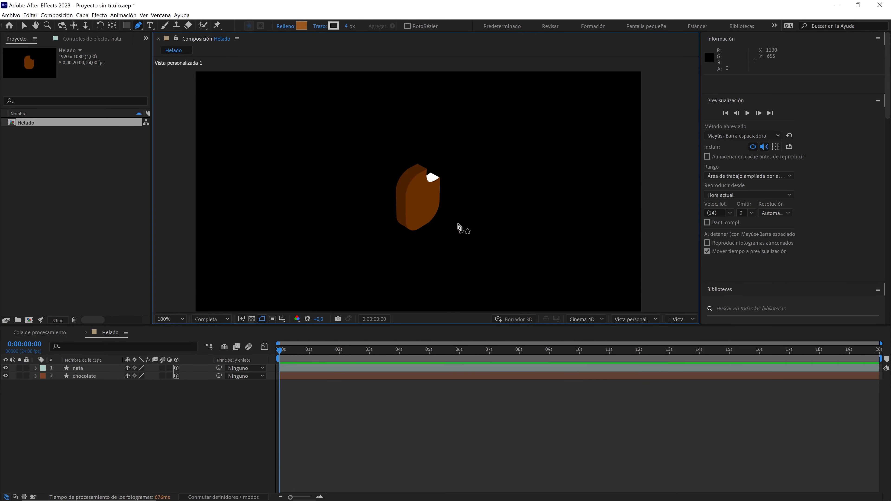
key(c)
drag(469, 177, 418, 199)
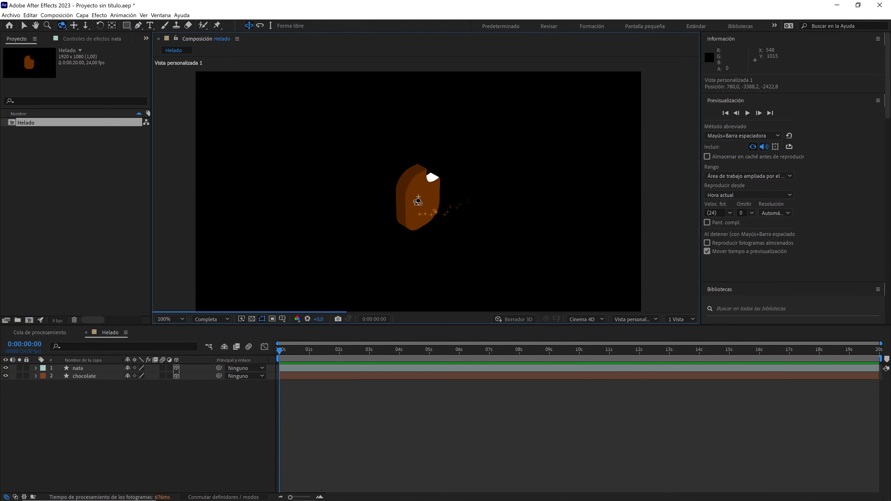
click(217, 322)
click(211, 361)
mouse_move(440, 225)
mouse_down()
mouse_move(414, 175)
mouse_move(347, 187)
mouse_up()
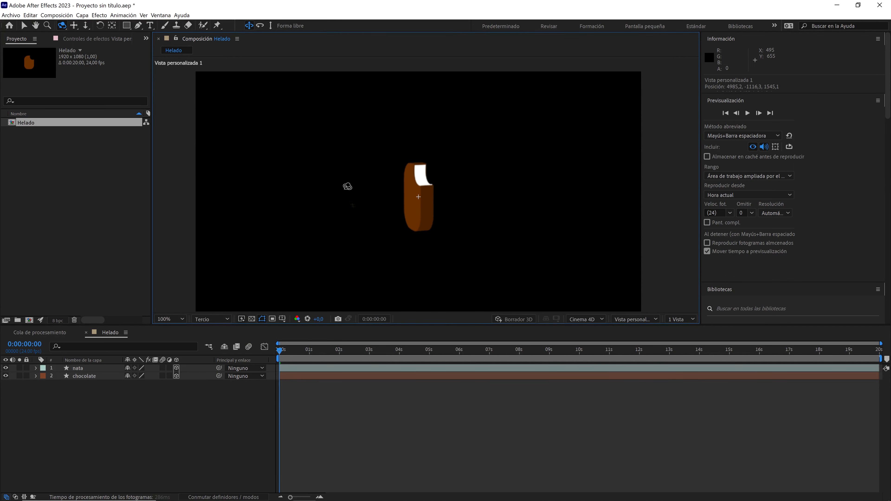
drag(425, 190, 452, 187)
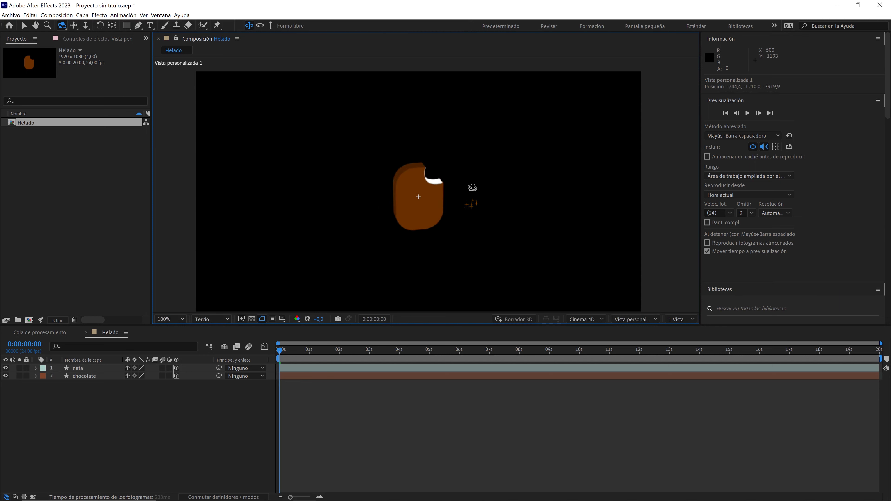
scroll(452, 187, up, 2)
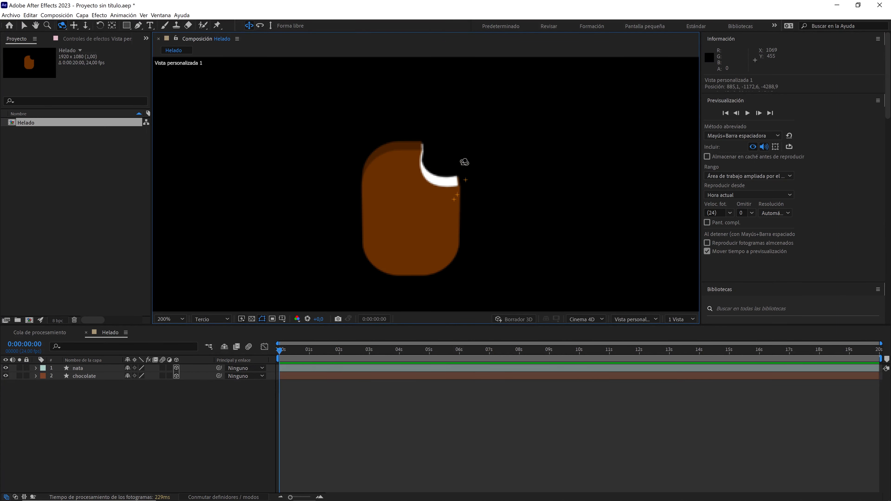
drag(443, 170, 406, 152)
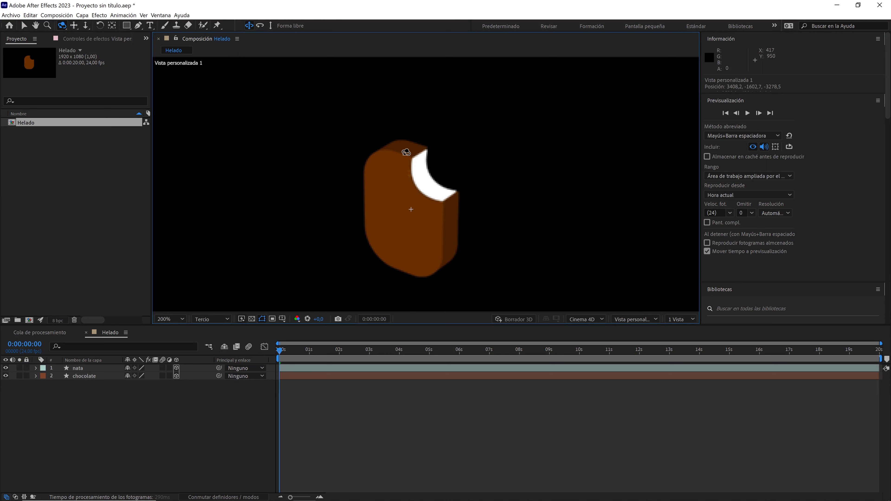
click(626, 320)
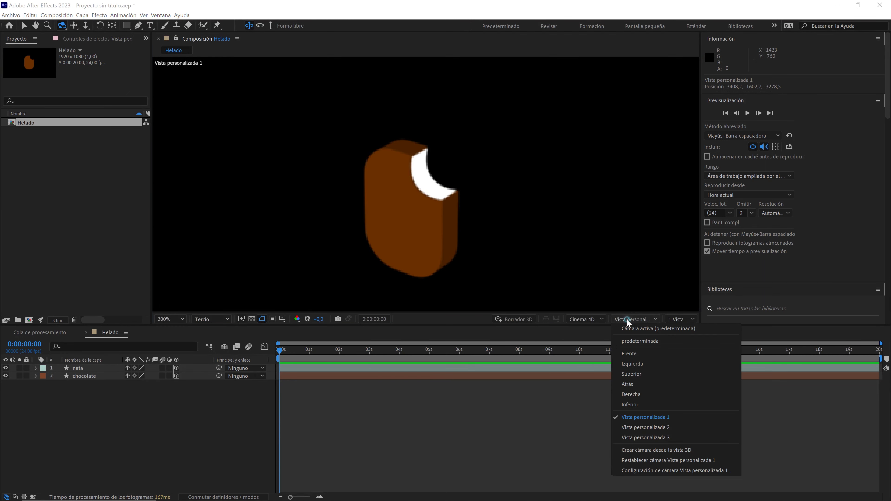
click(630, 328)
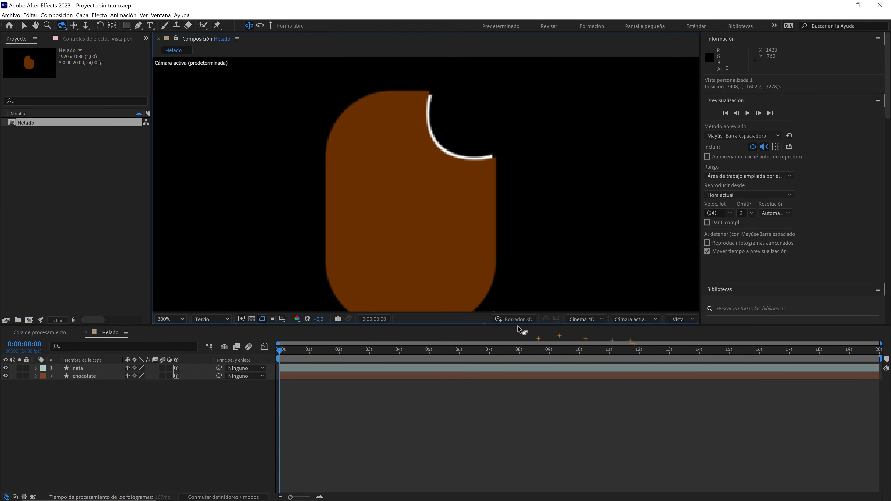
click(216, 320)
click(216, 339)
click(172, 318)
click(173, 328)
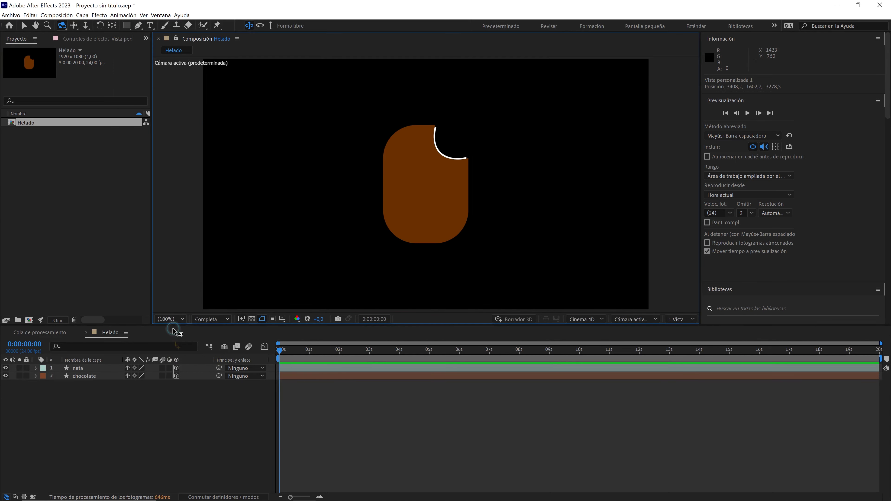
Step: Add a new shape layer named 'palo' with an orange label
right_click(96, 429)
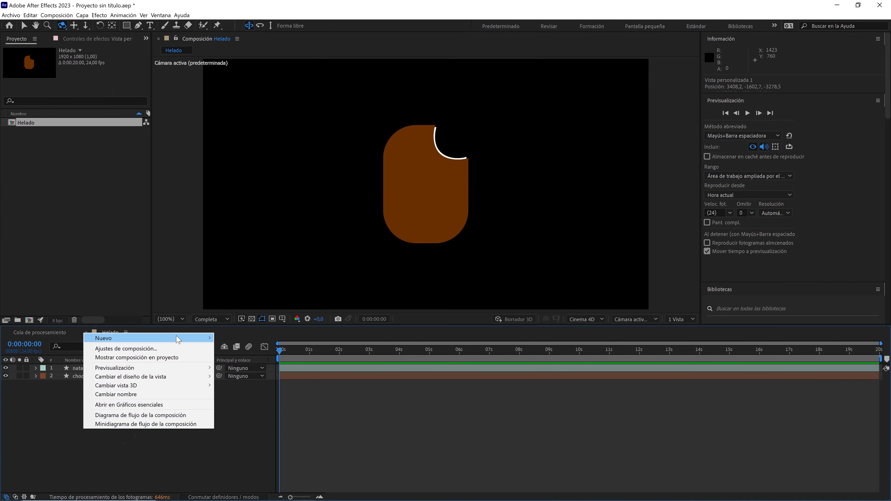
mouse_move(178, 339)
click(239, 389)
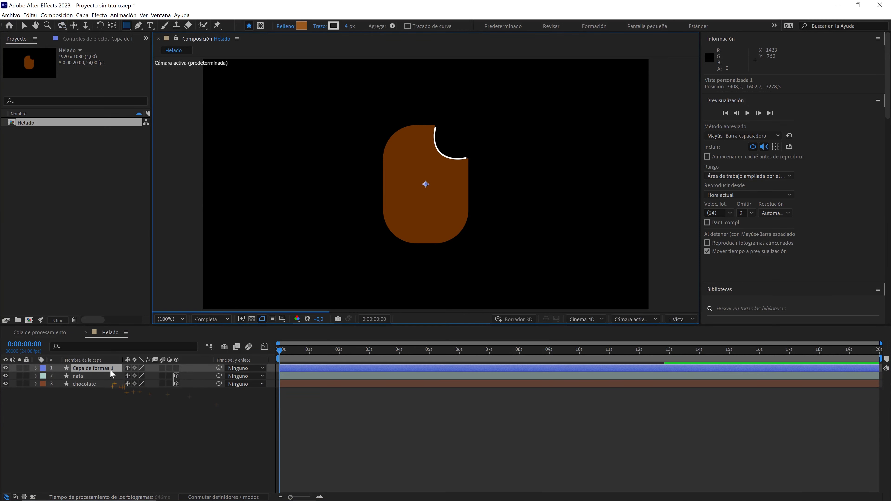
key(Return)
text(palo)
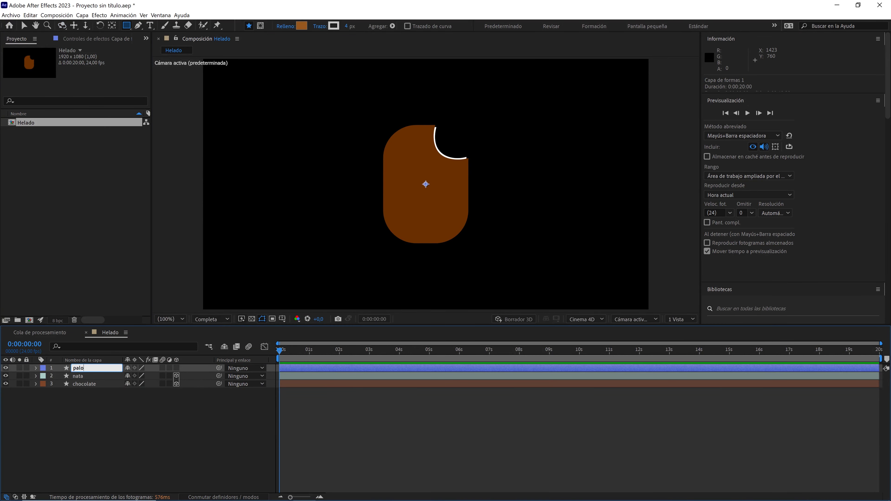
click(42, 368)
click(67, 318)
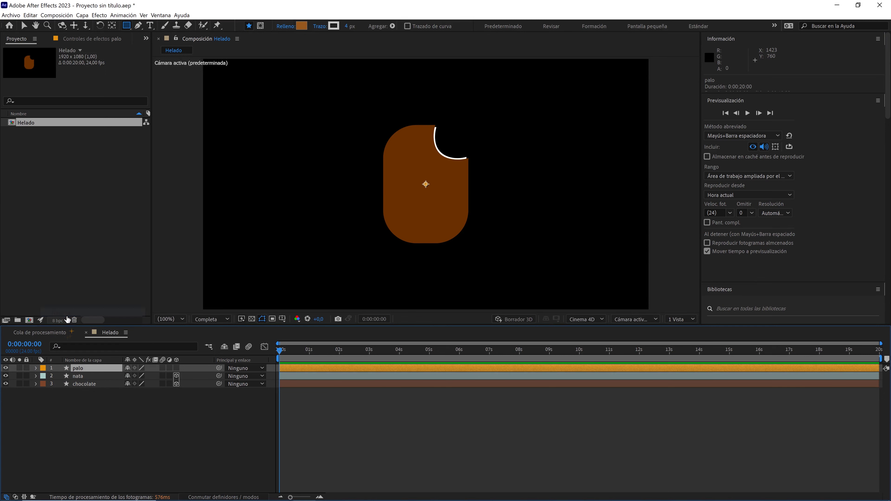
Step: Add a rectangle path and a fill to the palo layer
click(36, 368)
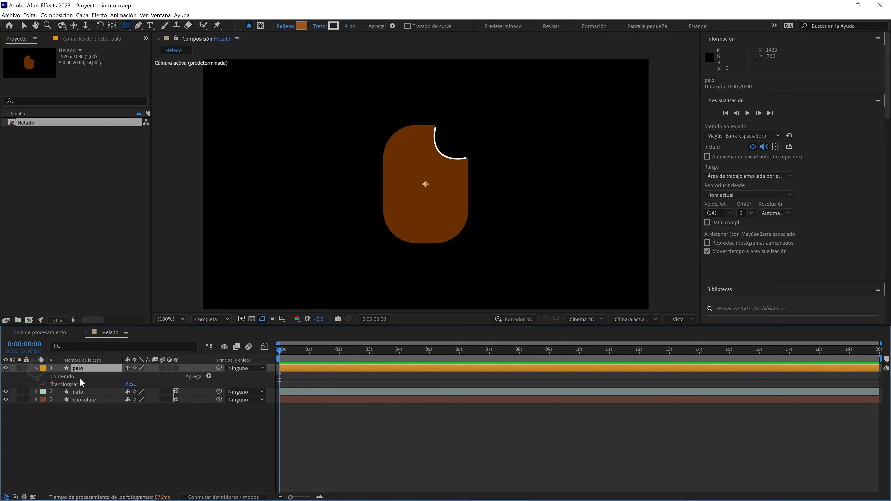
click(209, 377)
click(176, 198)
click(209, 376)
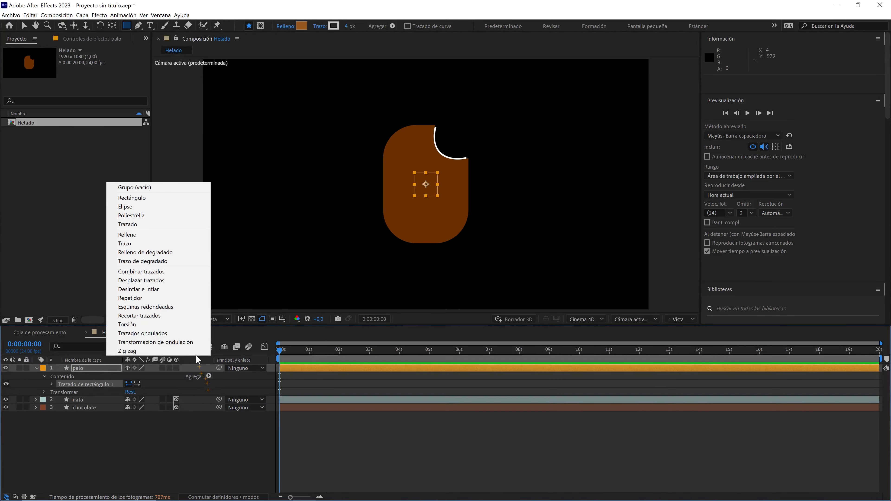
click(158, 234)
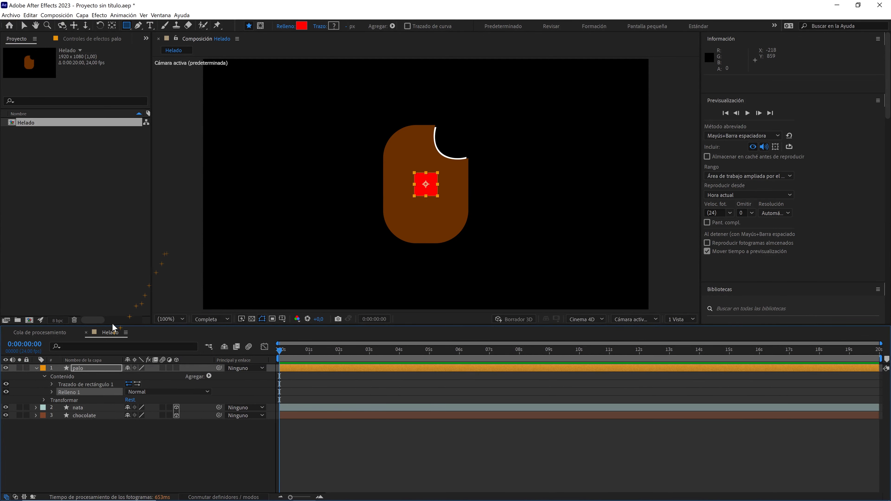
Step: Size the rectangle 80×250 with roundness 100
click(51, 384)
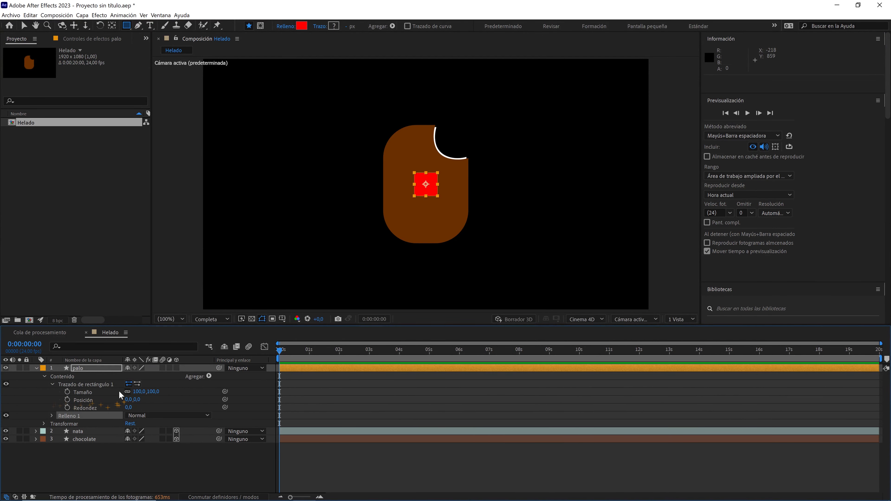
click(134, 392)
click(137, 392)
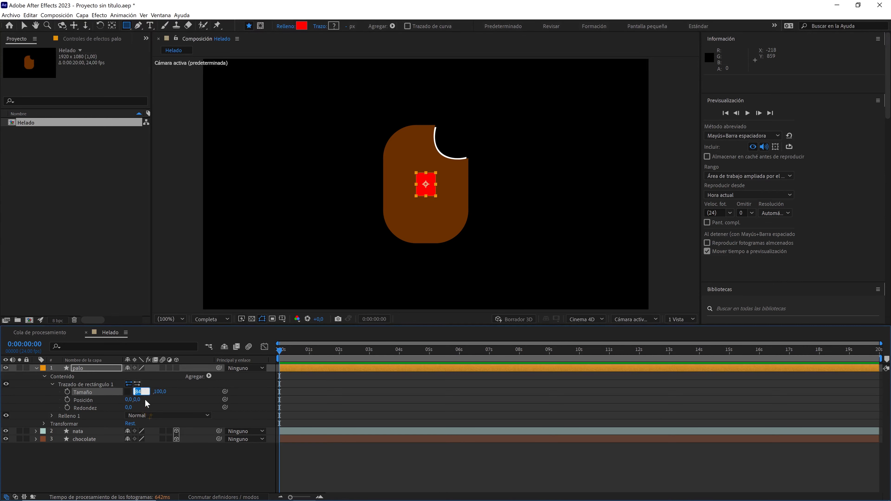
text(80)
key(Tab)
text(216)
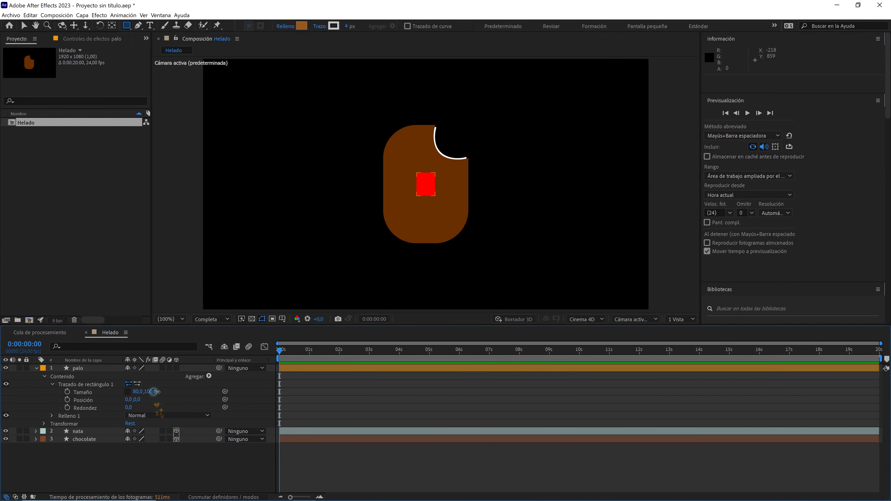
key(Return)
click(154, 391)
text(250)
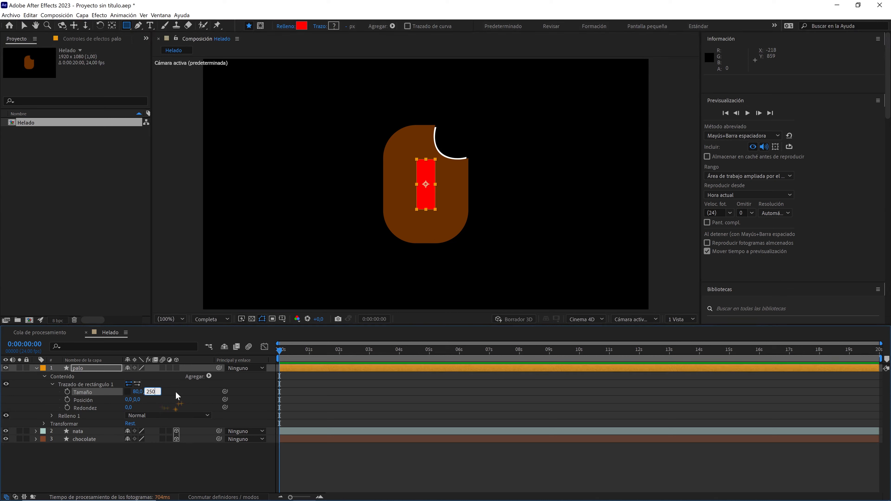
key(Return)
drag(130, 408, 160, 405)
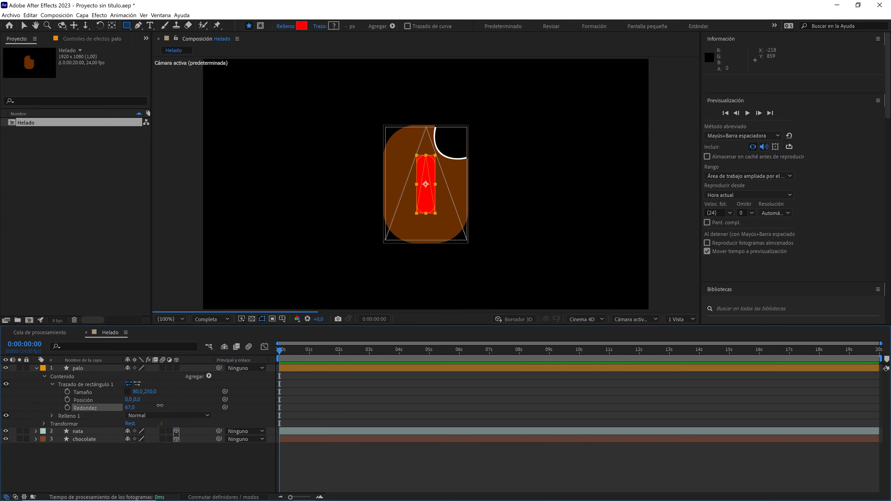
click(130, 408)
text(100)
click(163, 408)
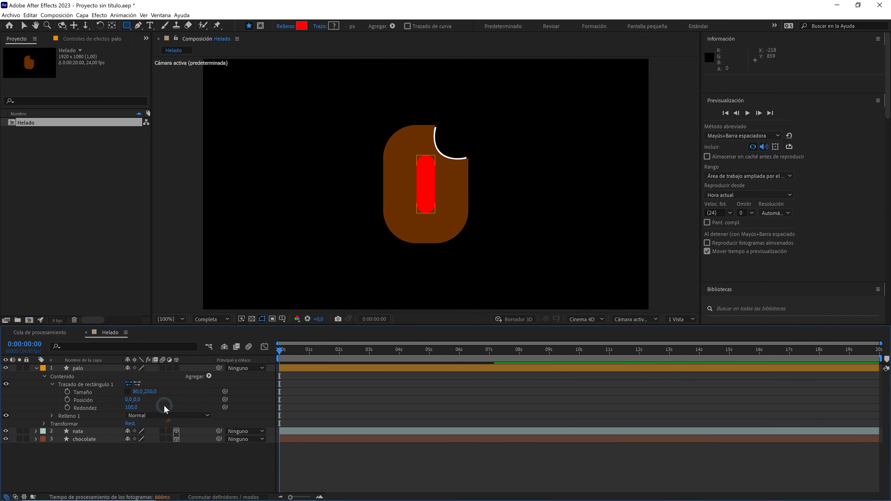
Step: Fill the stick light peach-orange FFA363 and make the palo layer 3D
click(101, 369)
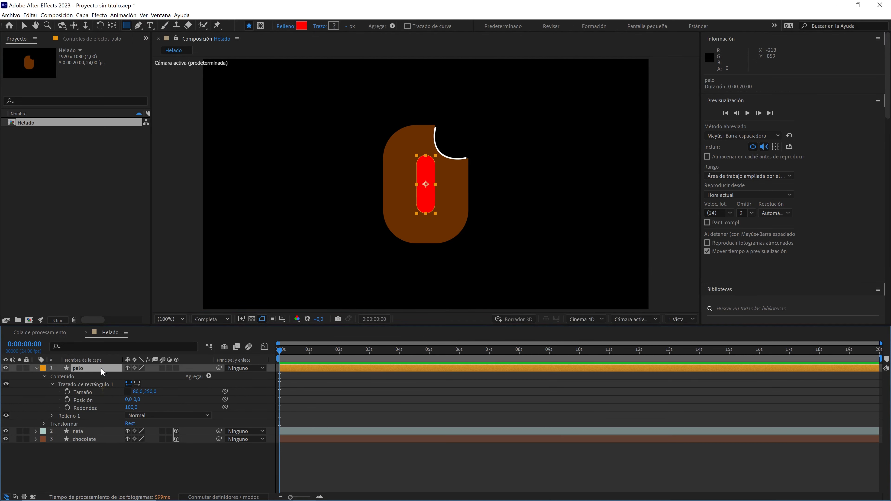
click(301, 26)
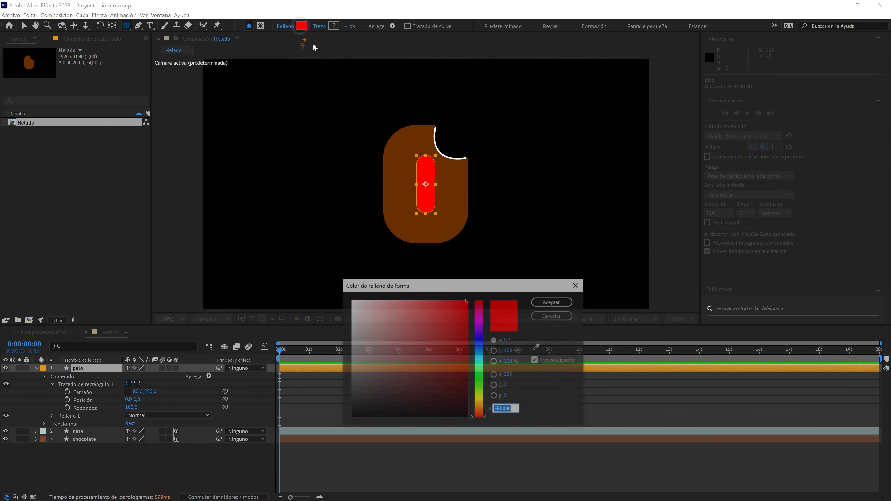
click(484, 409)
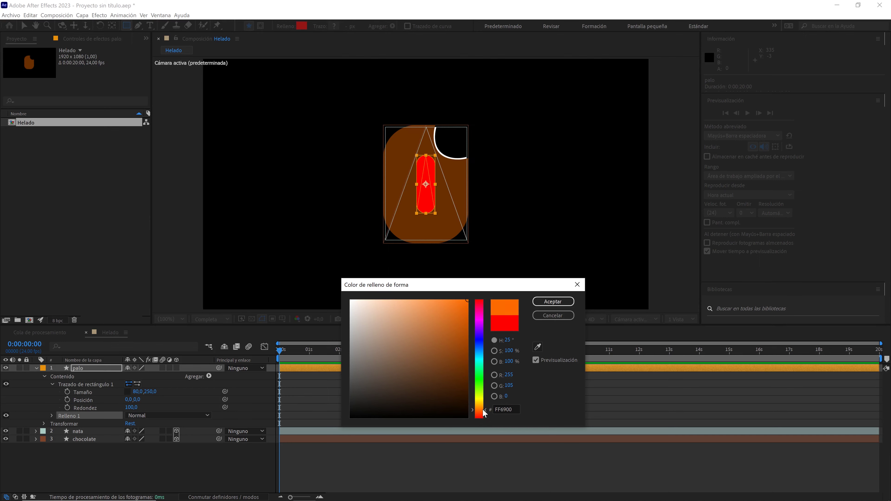
click(435, 299)
drag(430, 294, 422, 289)
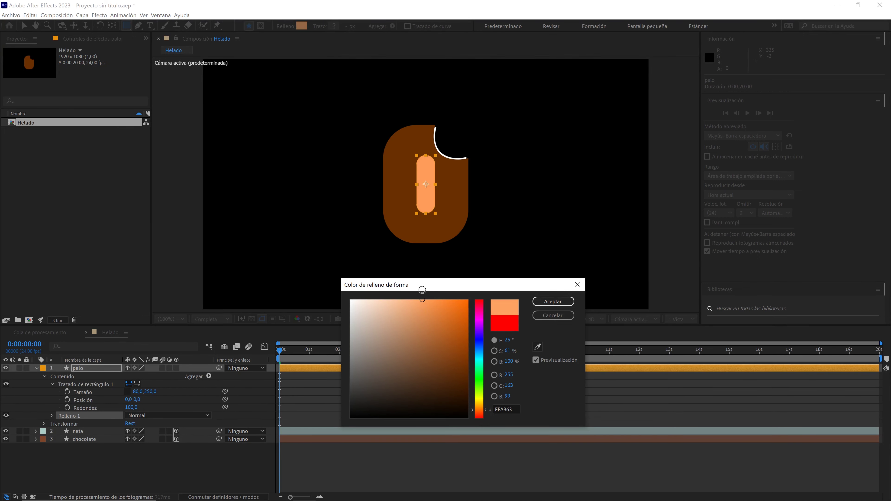
click(540, 302)
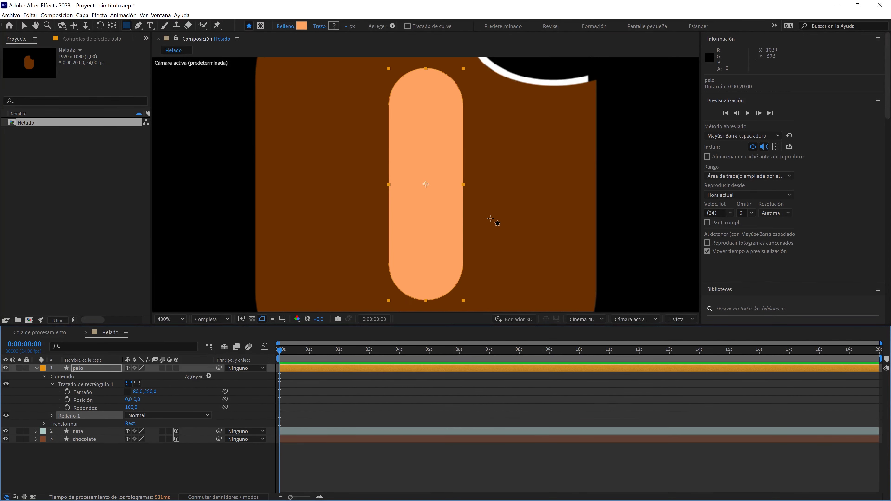
drag(472, 219, 479, 199)
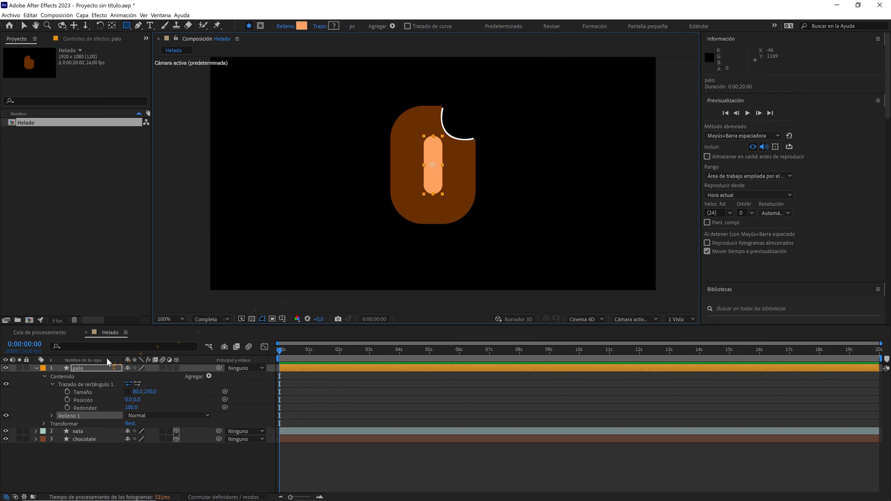
click(97, 368)
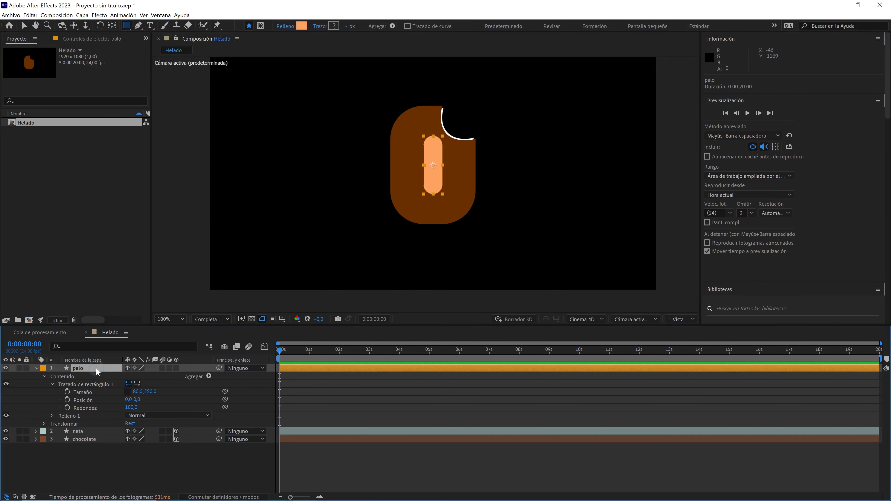
click(176, 369)
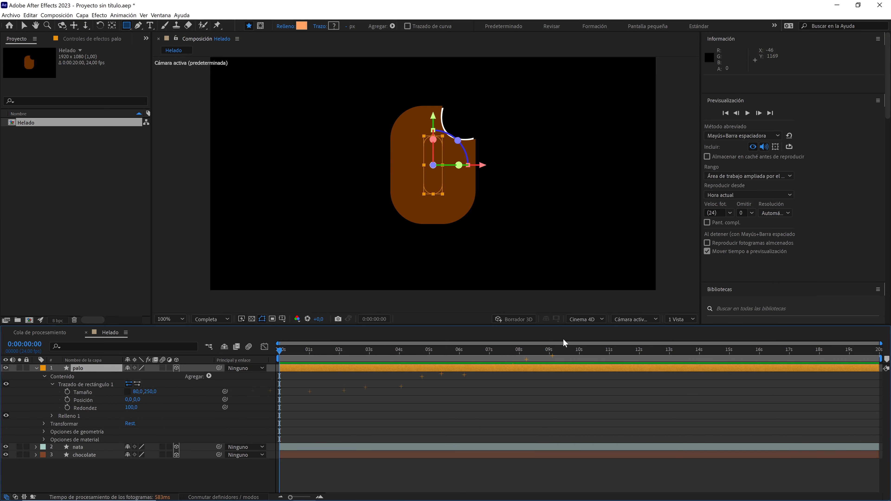
Step: Switch to a 2 Views layout and give the stick an extrusion depth of 15
click(681, 319)
click(679, 340)
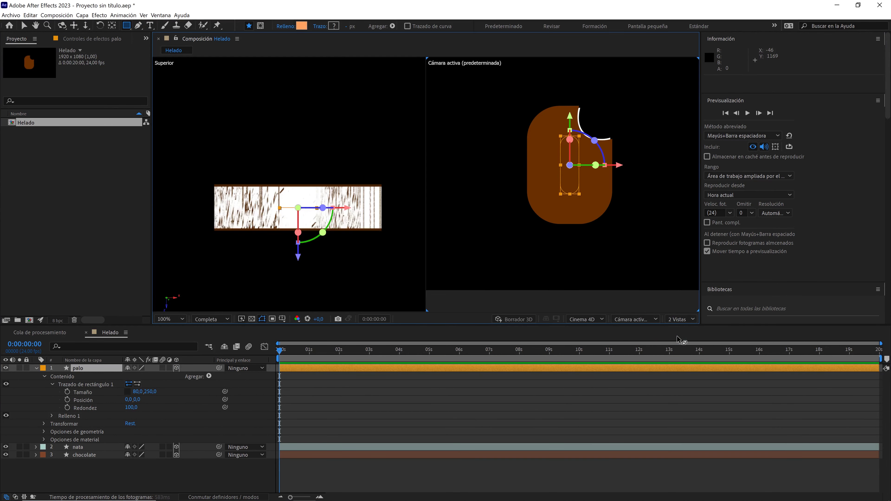
click(107, 369)
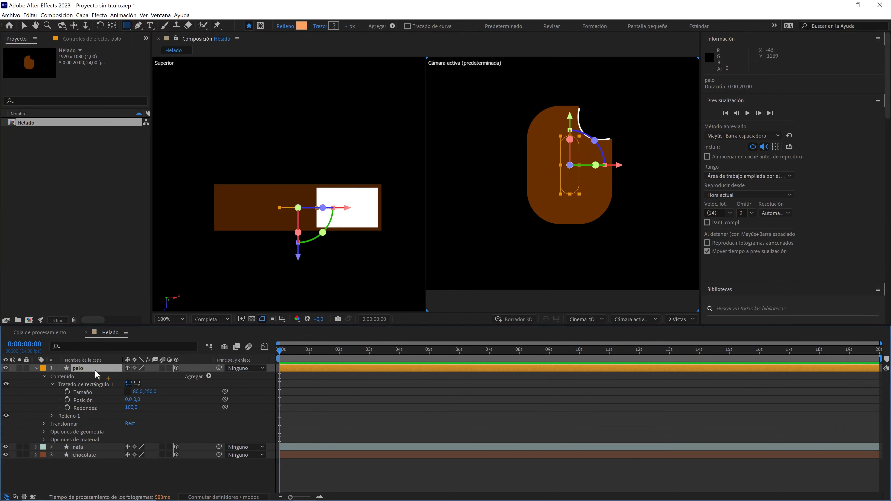
click(52, 385)
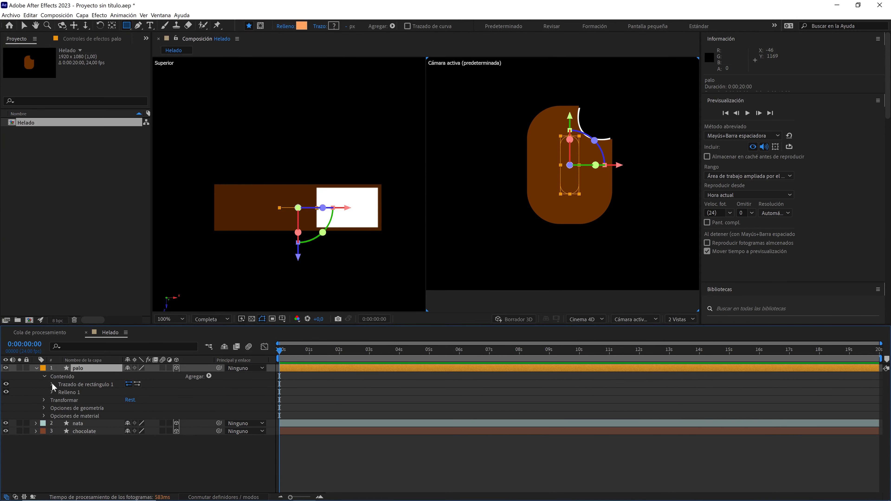
click(43, 409)
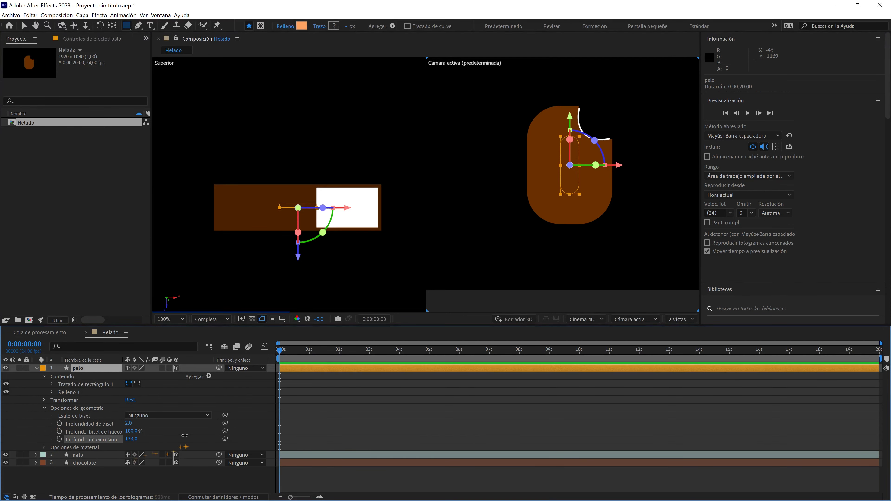
drag(129, 440, 149, 443)
text(10)
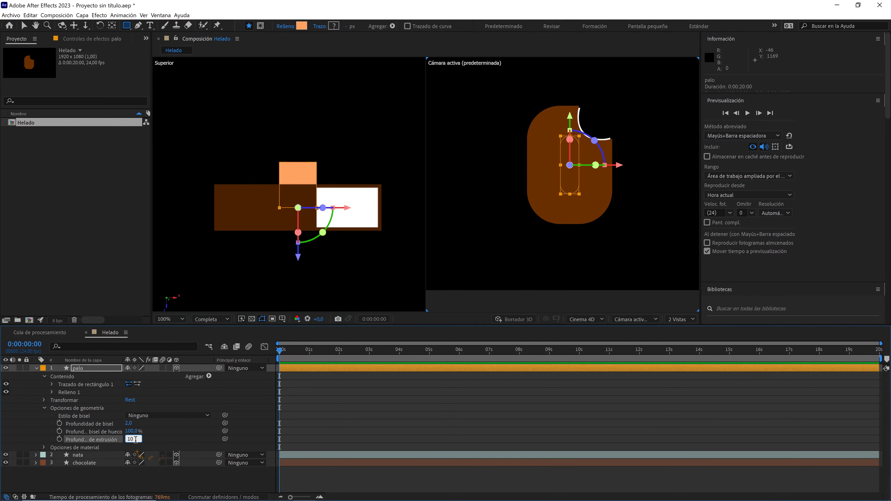
text(15)
click(168, 437)
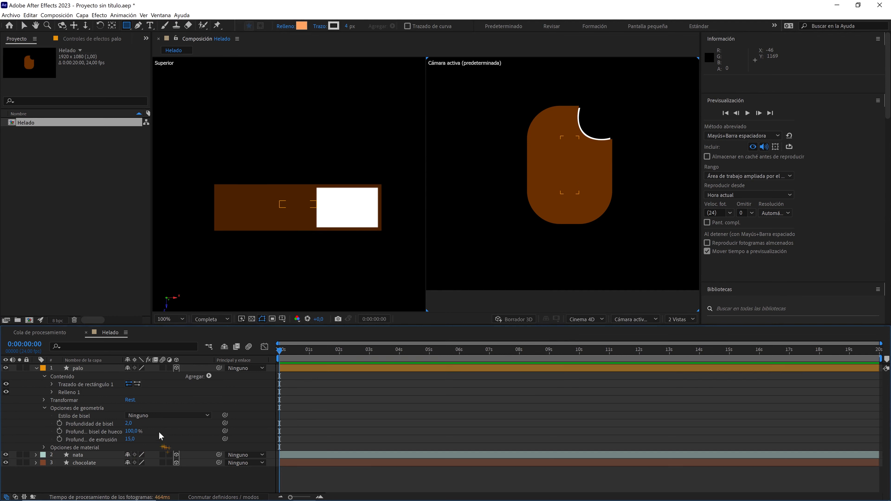
Step: Set the palo layer's anchor point Z to 7.5
click(96, 370)
scroll(318, 238, up, 3)
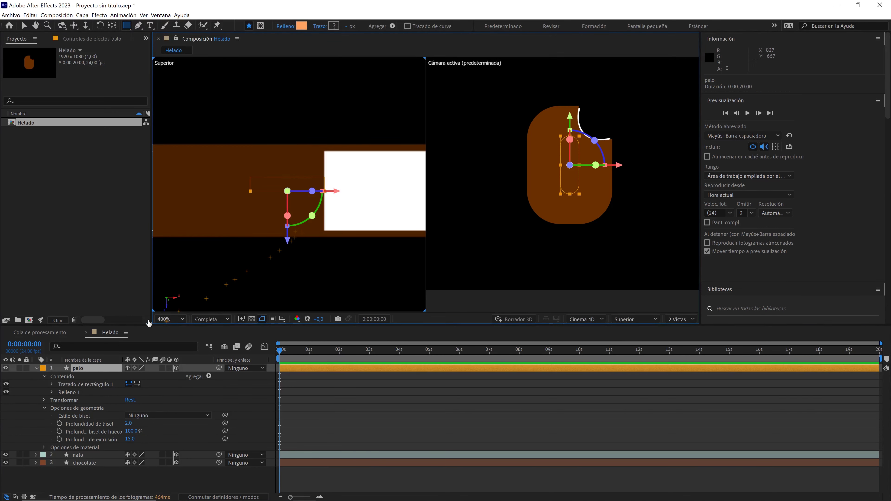
click(42, 400)
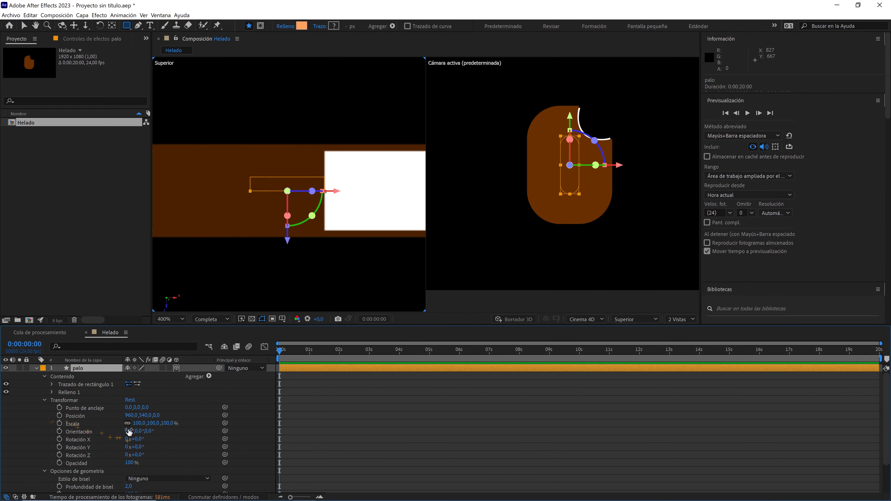
scroll(150, 429, down, 4)
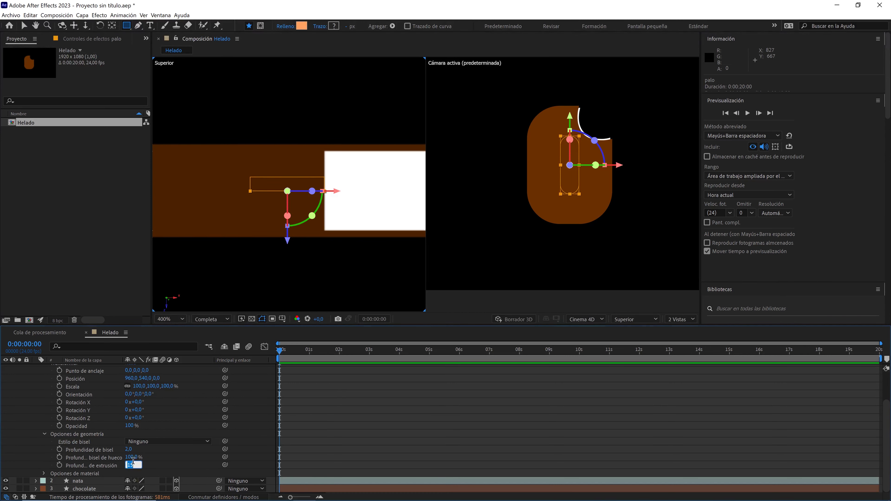
scroll(168, 424, up, 5)
drag(146, 408, 154, 408)
click(147, 408)
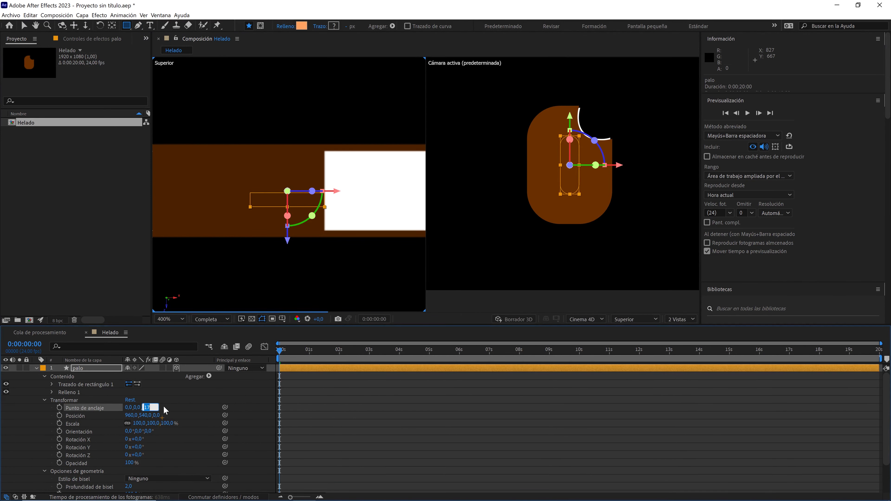
click(176, 404)
click(86, 367)
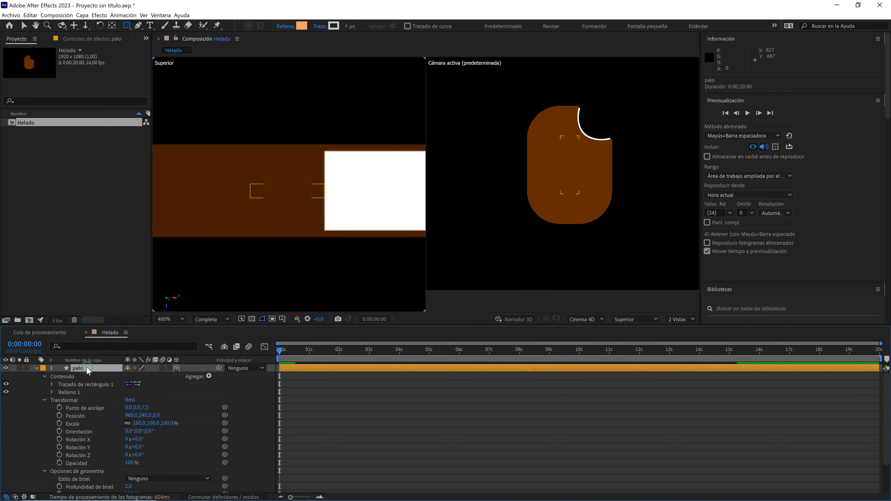
Step: Solo the palo, nata and chocolate layers in turn, then unsolo them so all layers show
click(36, 368)
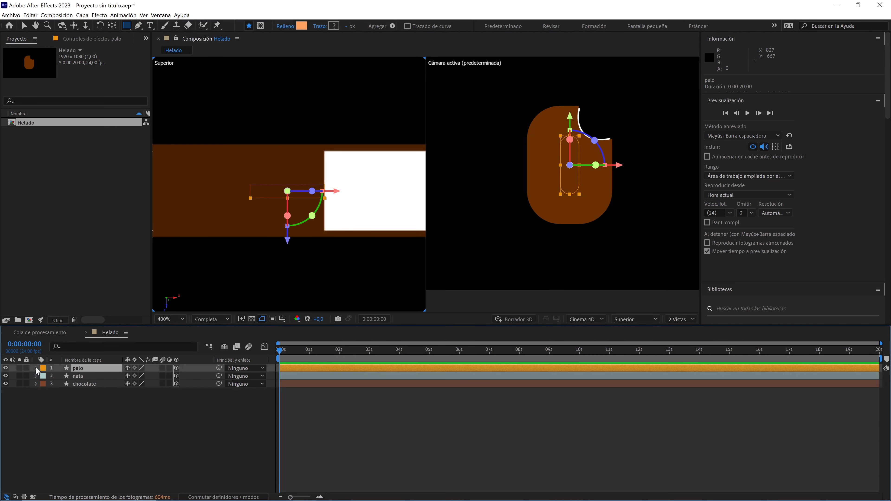
click(20, 368)
click(20, 376)
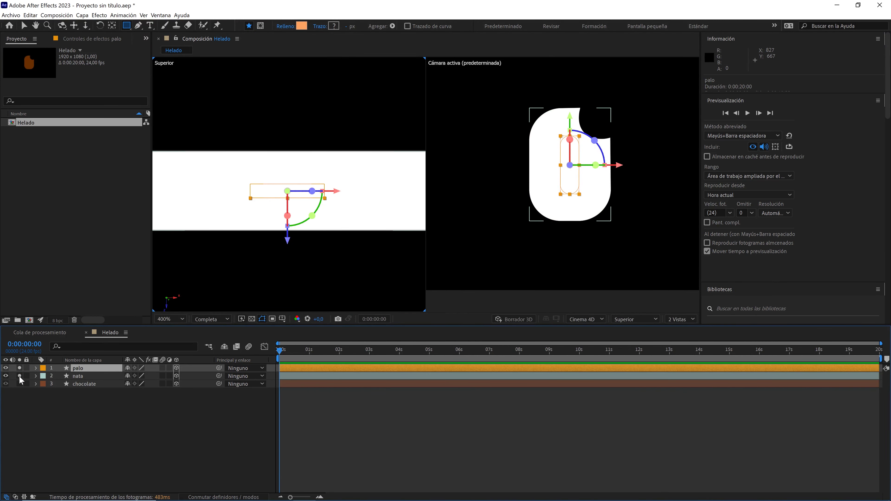
click(77, 377)
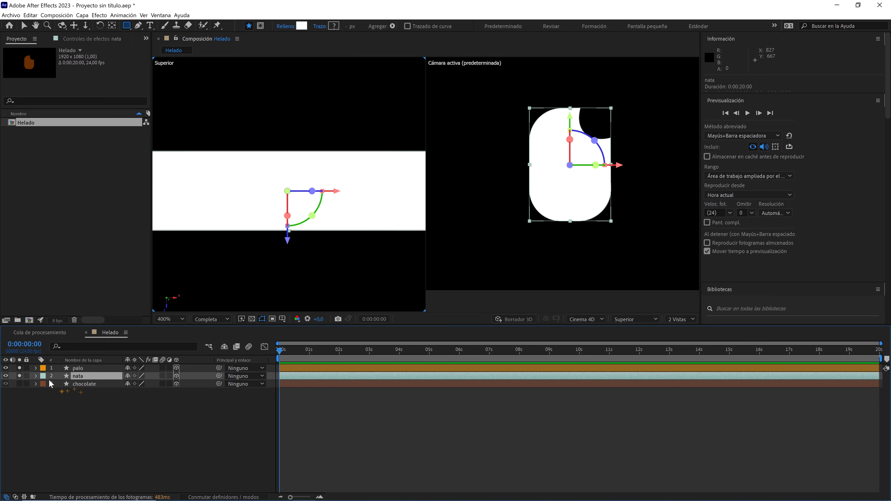
click(19, 383)
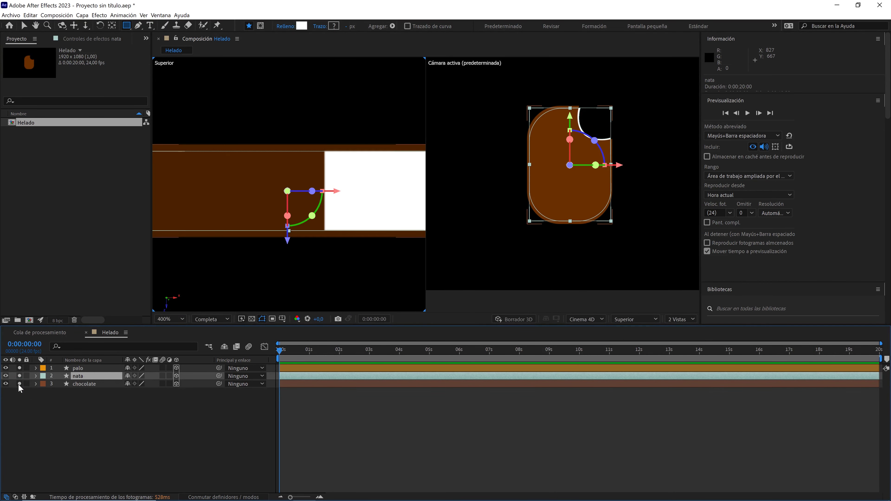
click(19, 384)
click(19, 378)
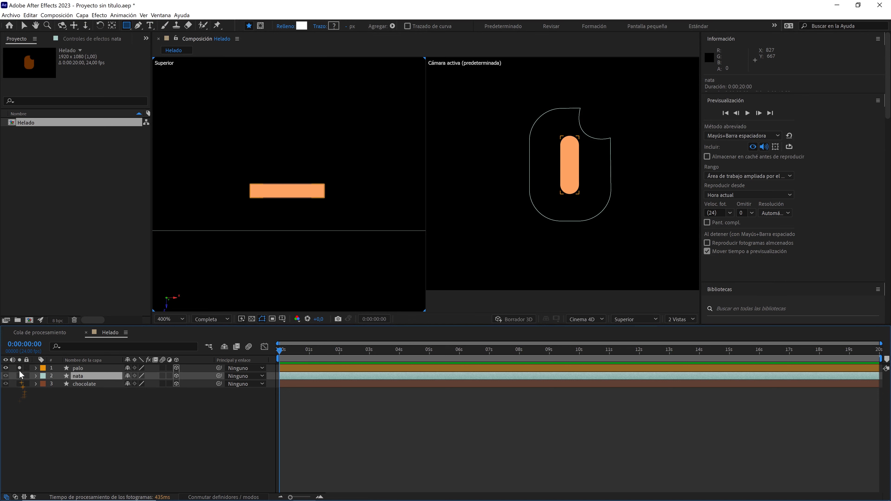
click(19, 370)
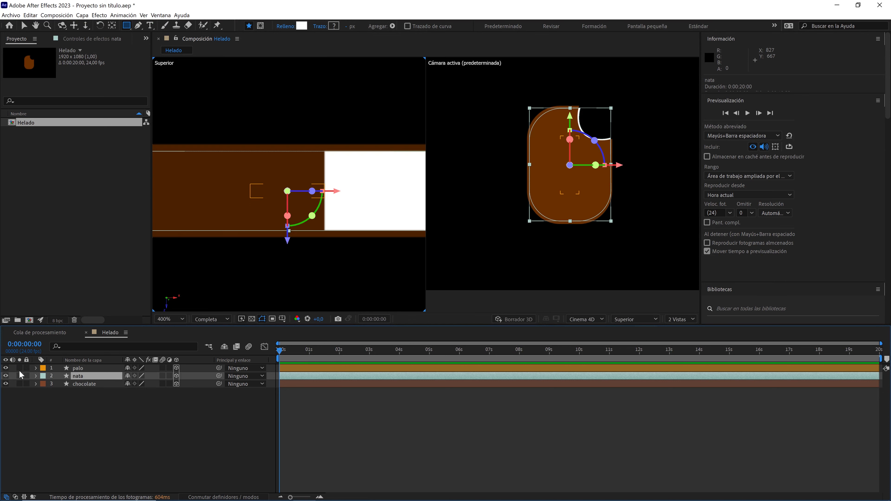
Step: Return the viewer to a single view at 50% zoom and select the palo layer
click(675, 320)
click(679, 339)
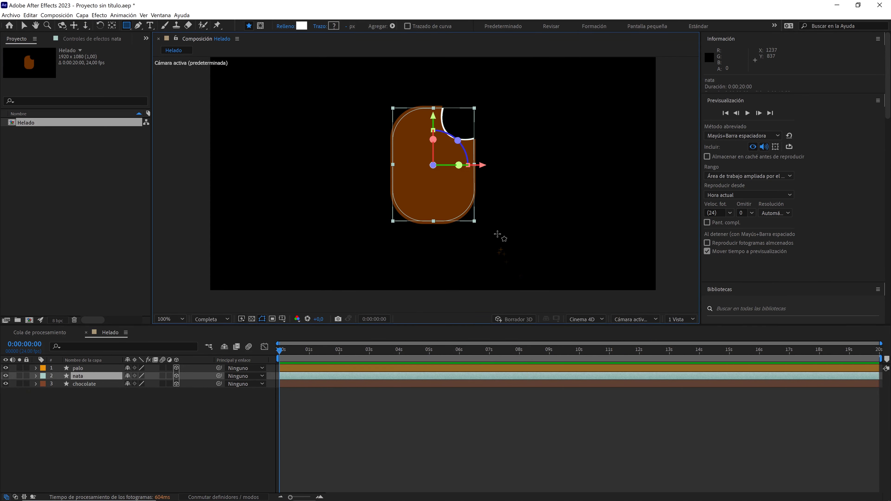
key(comma)
click(154, 415)
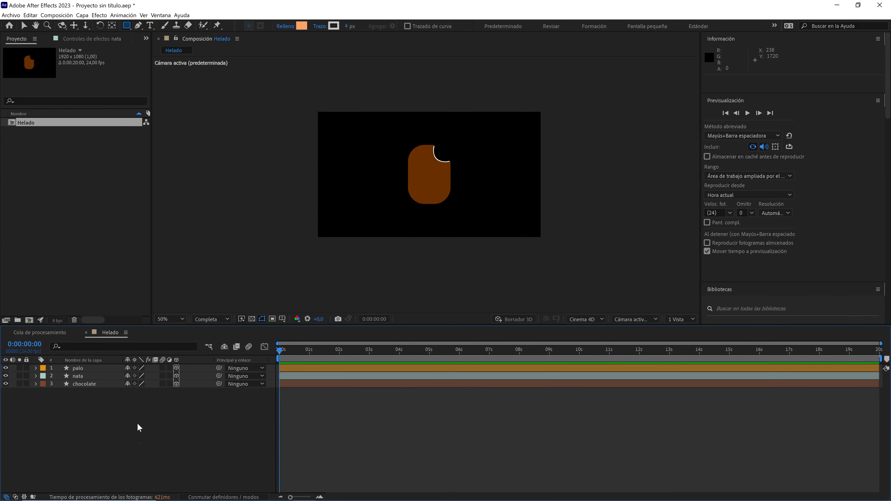
click(98, 368)
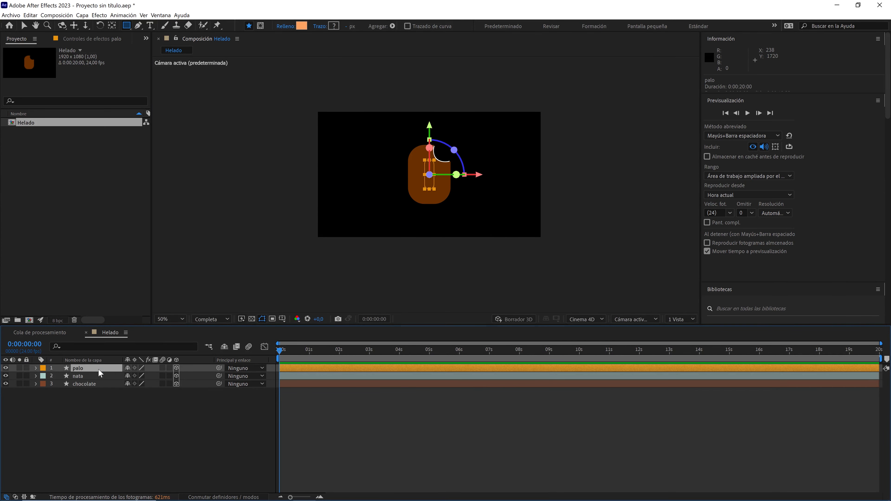
Step: Orbit Custom View 1 around the popsicle, then set the viewer layout to 2 Views
click(630, 320)
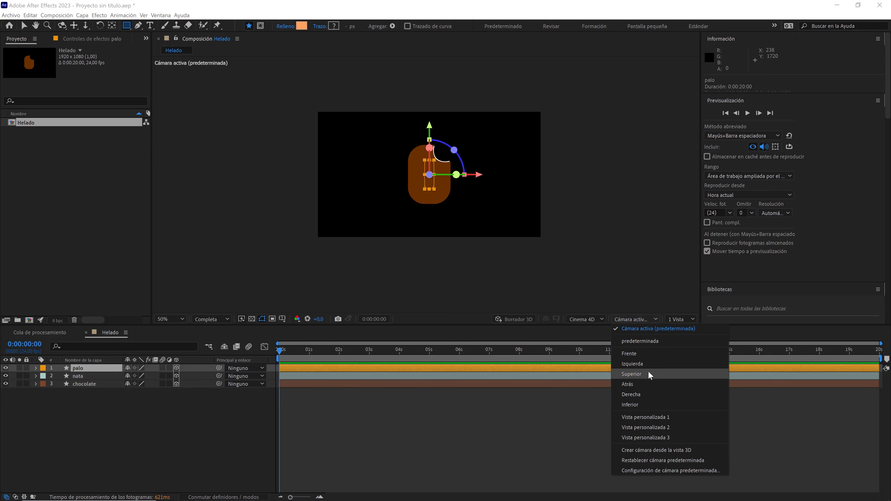
click(657, 418)
scroll(466, 221, up, 4)
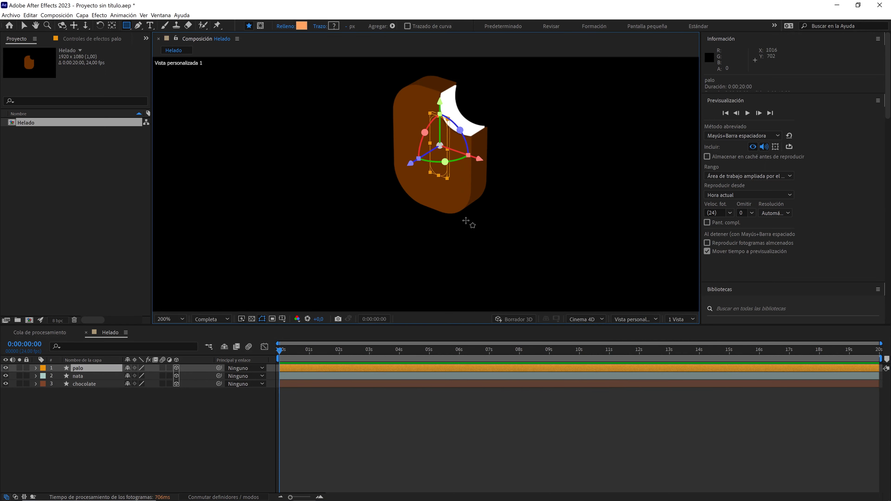
key(c)
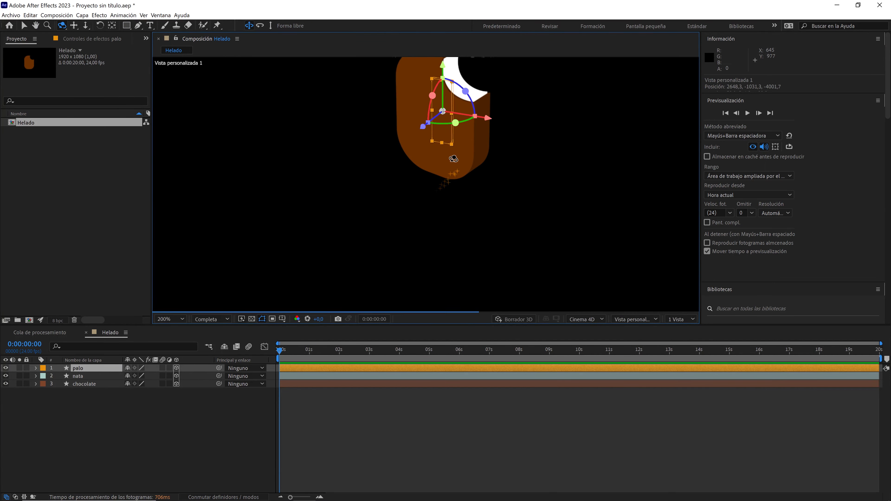
drag(463, 202, 497, 144)
scroll(496, 162, down, 3)
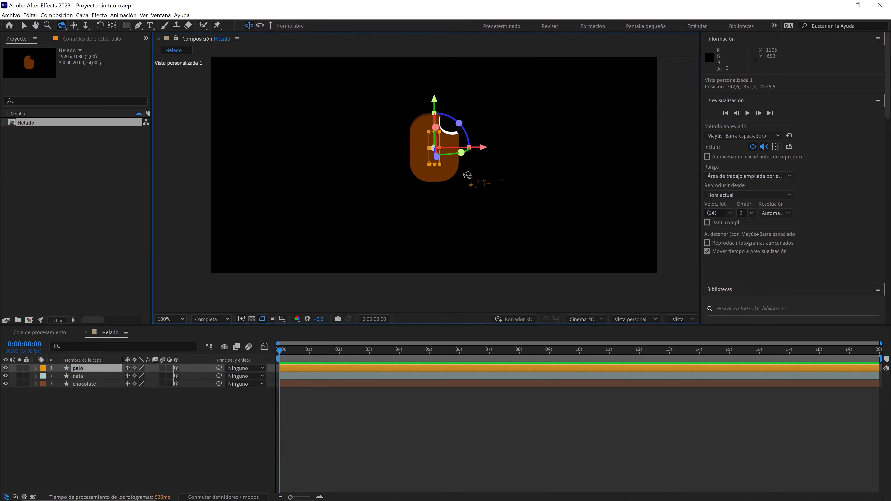
drag(468, 175, 498, 151)
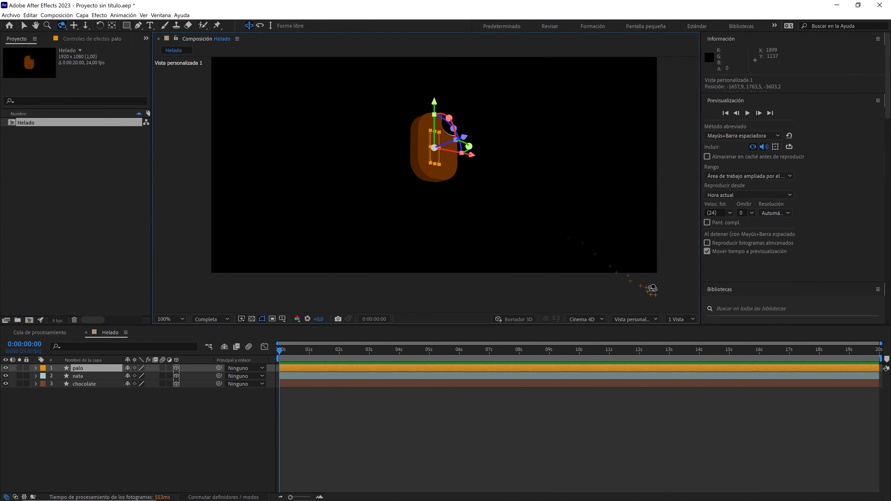
click(671, 318)
click(679, 337)
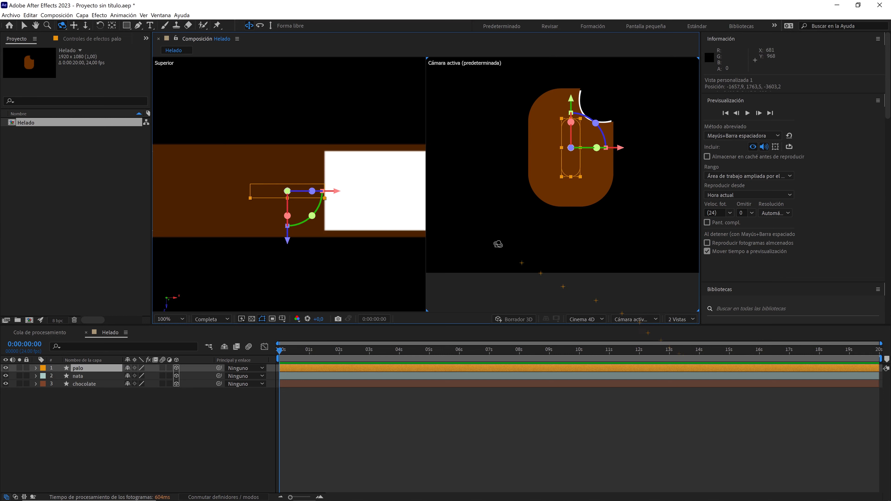
Step: Drag the palo stick down its Y axis to 960, 876, 0, below the chocolate bar
click(79, 369)
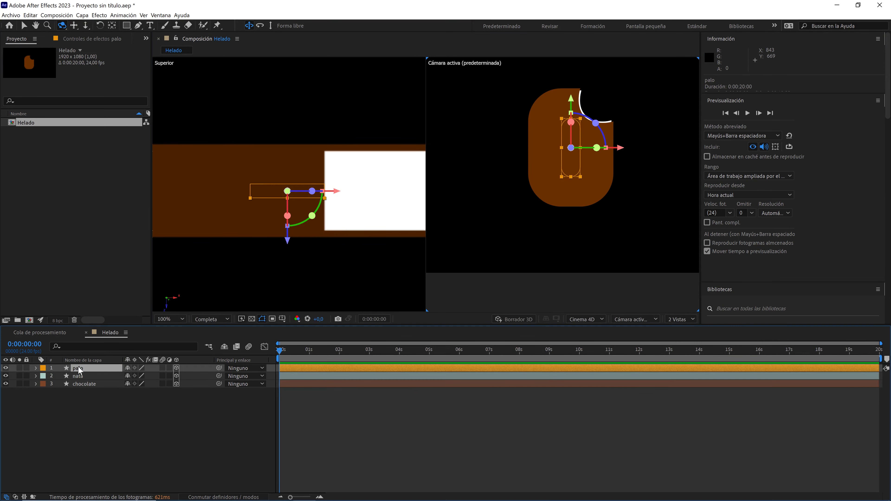
scroll(607, 141, up, 2)
drag(576, 155, 589, 193)
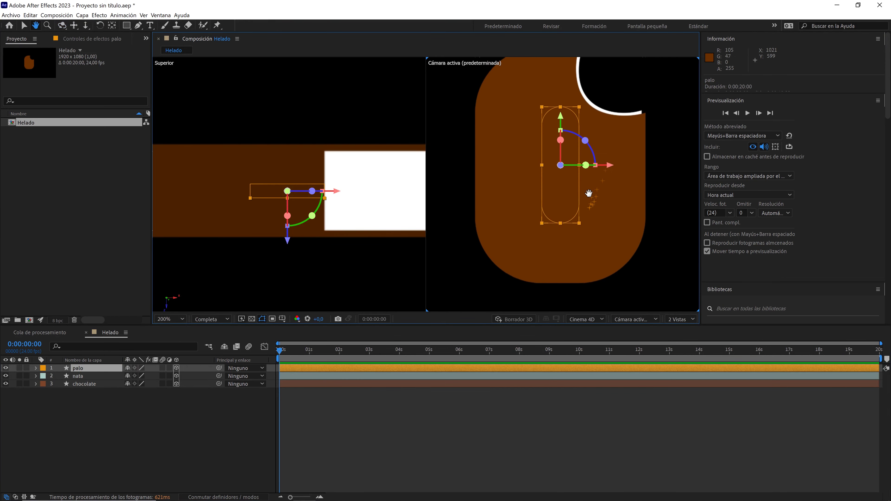
key(v)
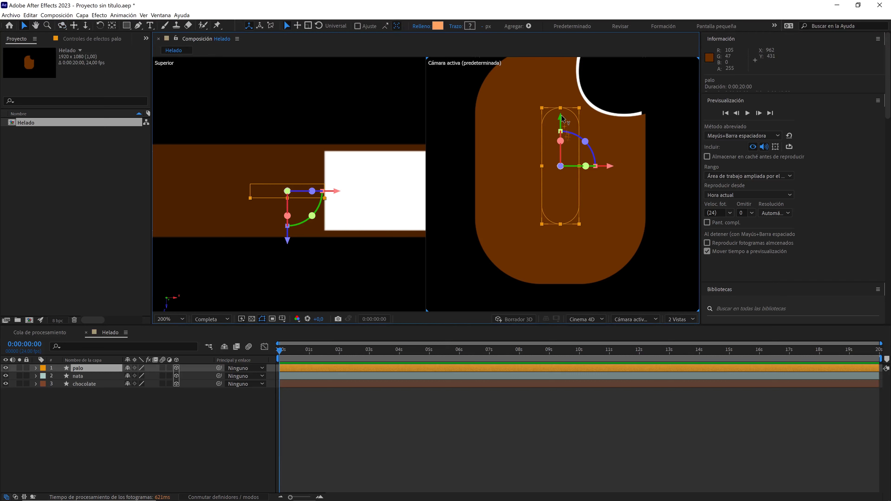
mouse_move(562, 141)
mouse_down()
mouse_move(569, 221)
mouse_move(553, 82)
mouse_move(556, 142)
mouse_up()
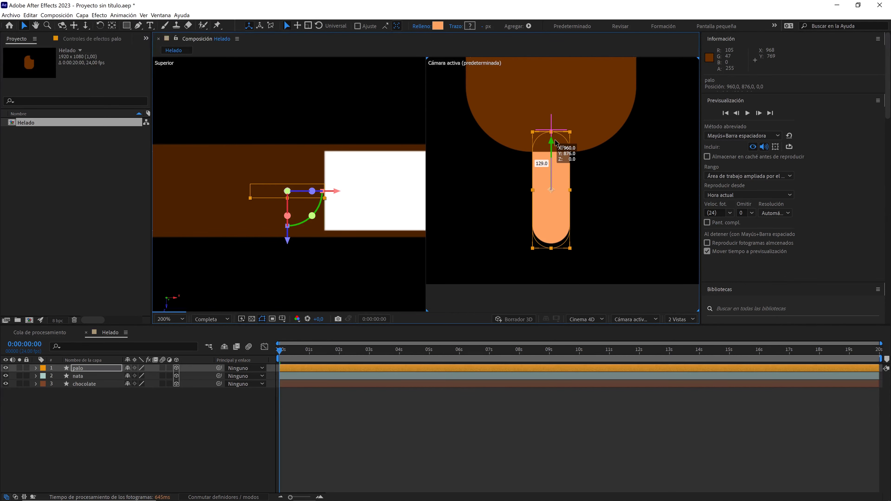
key(comma)
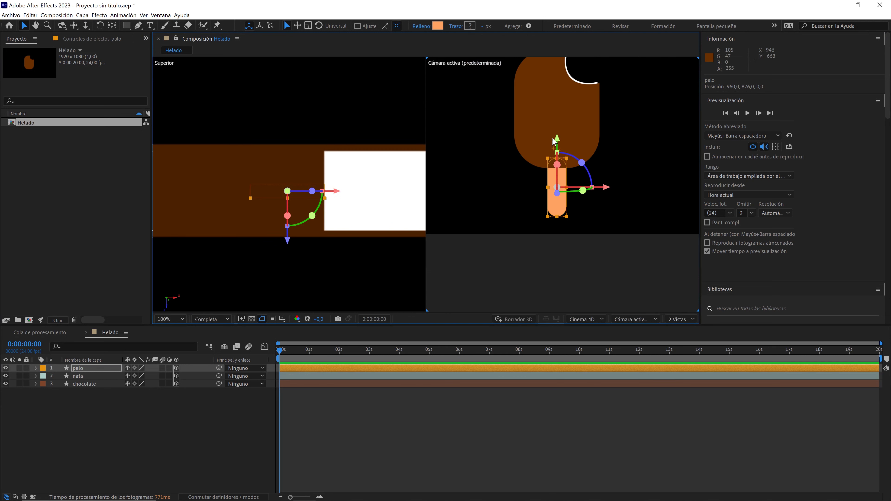
click(513, 401)
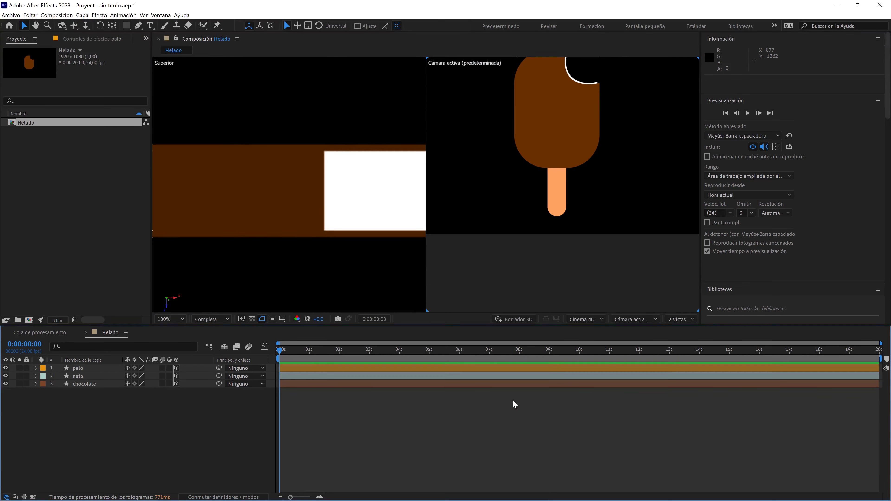
Step: Show a single Custom View 1 in the viewer
click(618, 320)
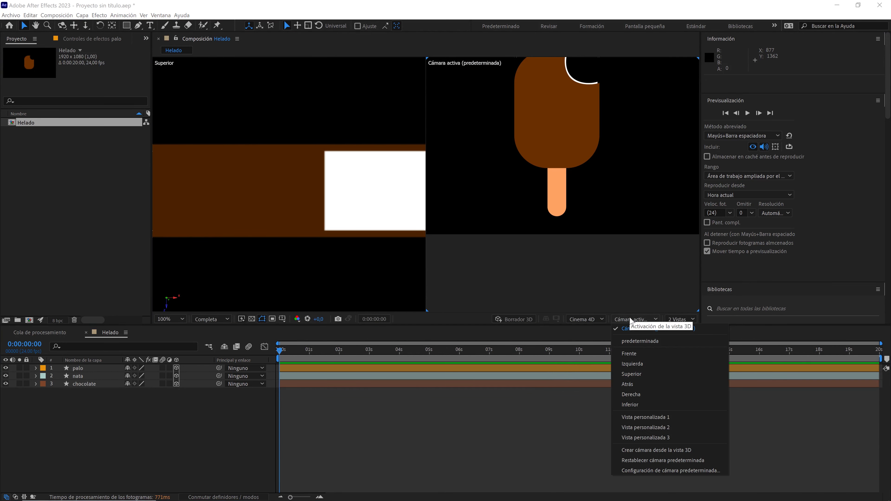
click(683, 320)
click(684, 333)
key(F11)
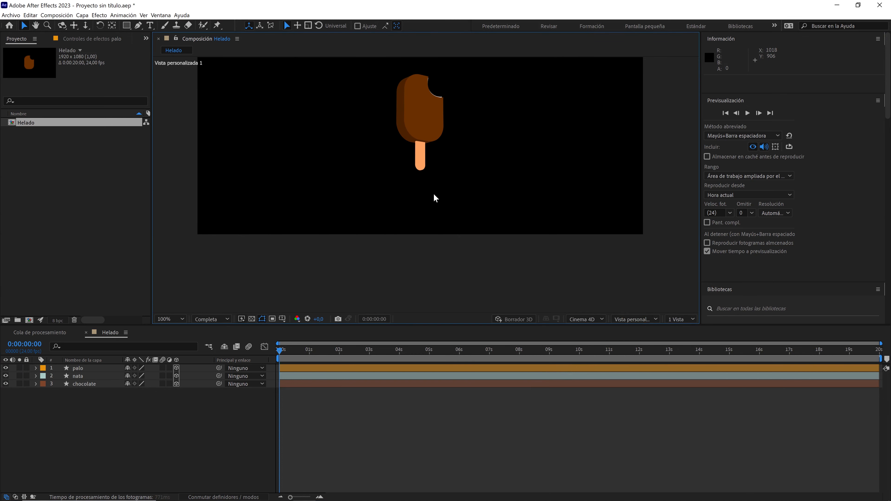
scroll(434, 194, up, 2)
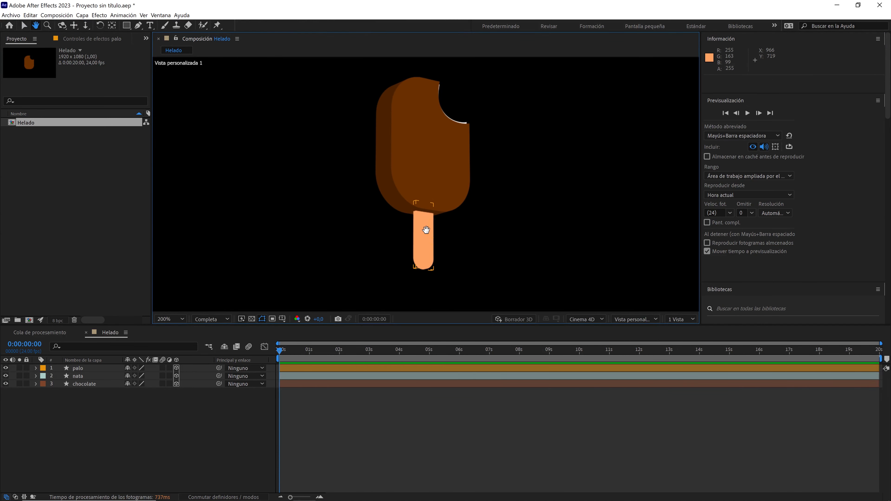
Step: Group the palo stick's rectangle path and fill into Grupo 1
click(82, 369)
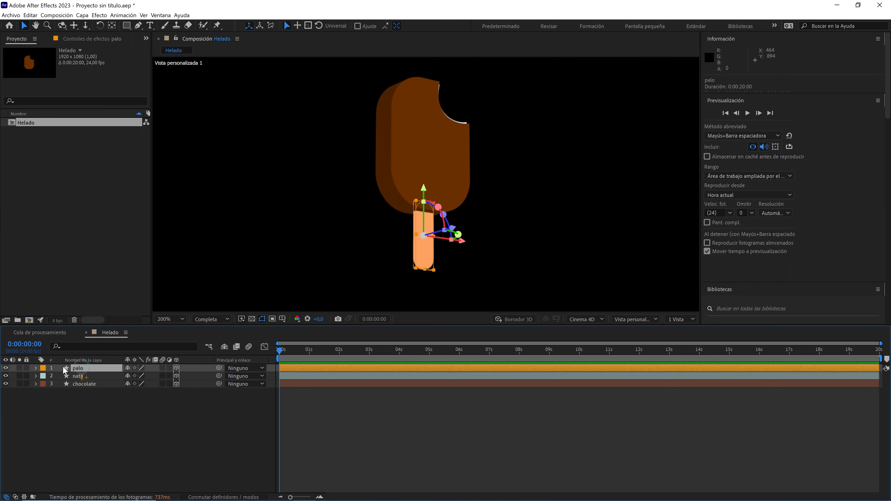
click(36, 368)
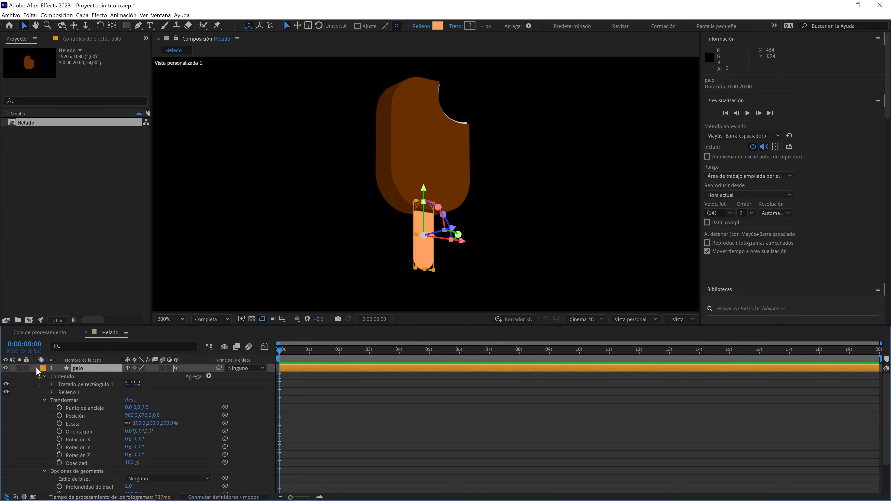
click(61, 385)
shift+click(69, 393)
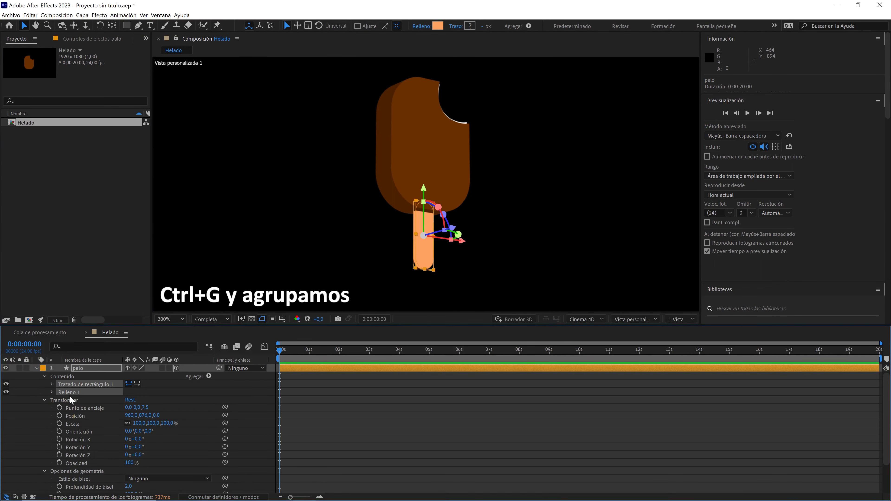
key(ctrl+g)
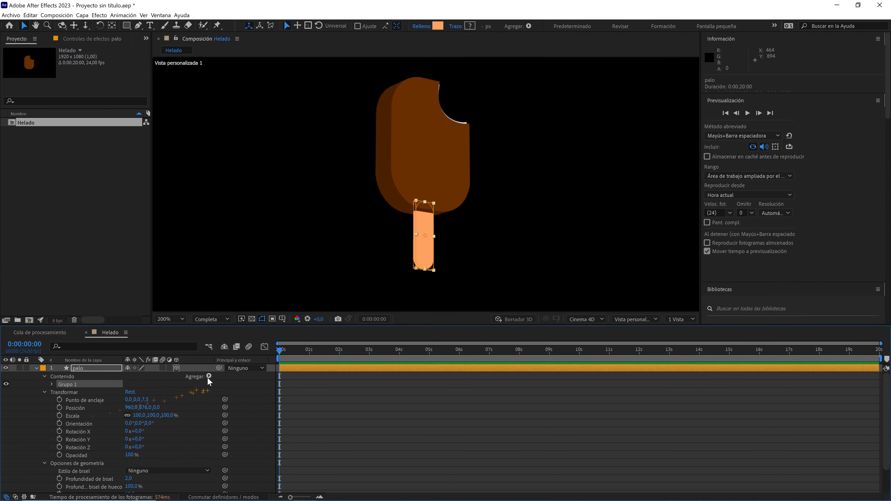
Step: Add a Side Color to Grupo 1 and set it to darker orange BA662C
click(209, 377)
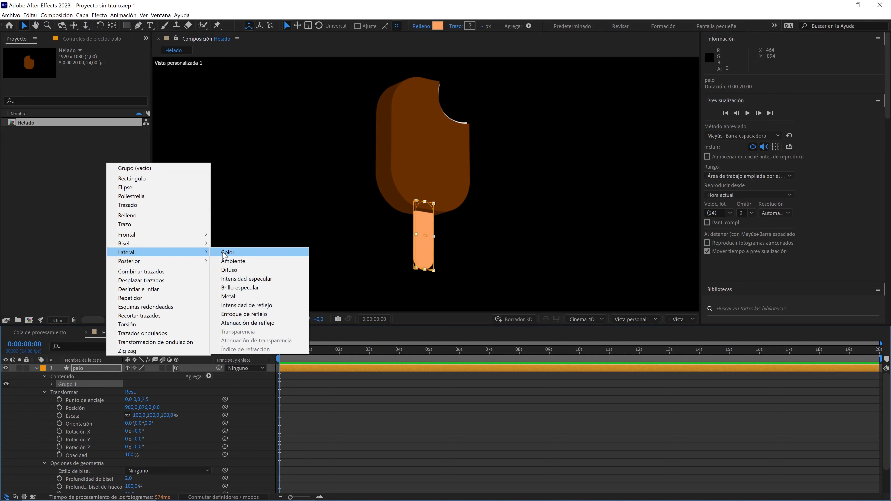
click(225, 253)
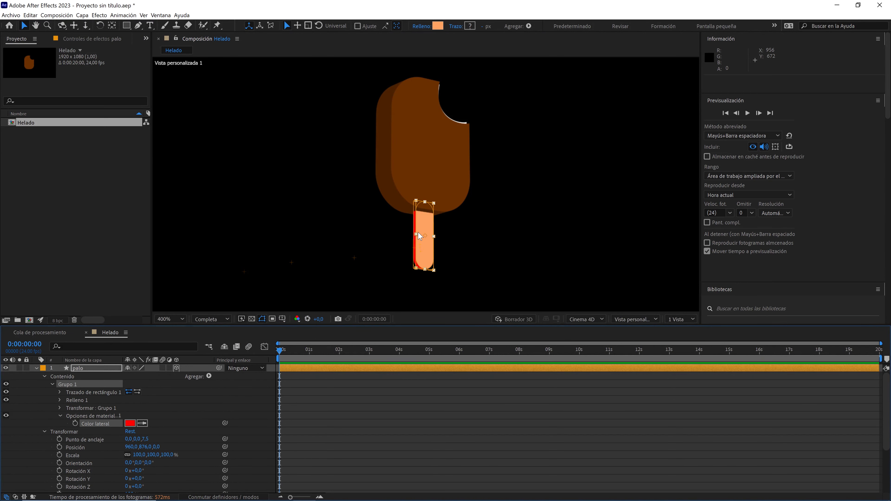
scroll(420, 233, up, 3)
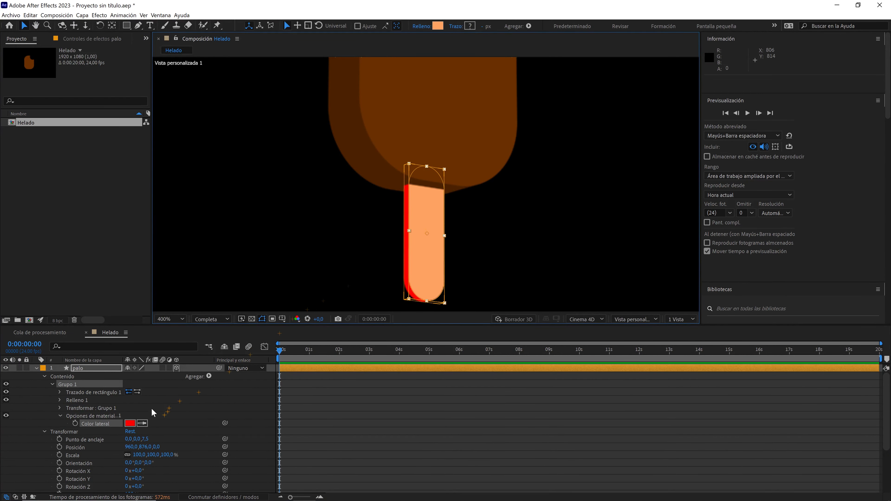
click(142, 423)
click(421, 247)
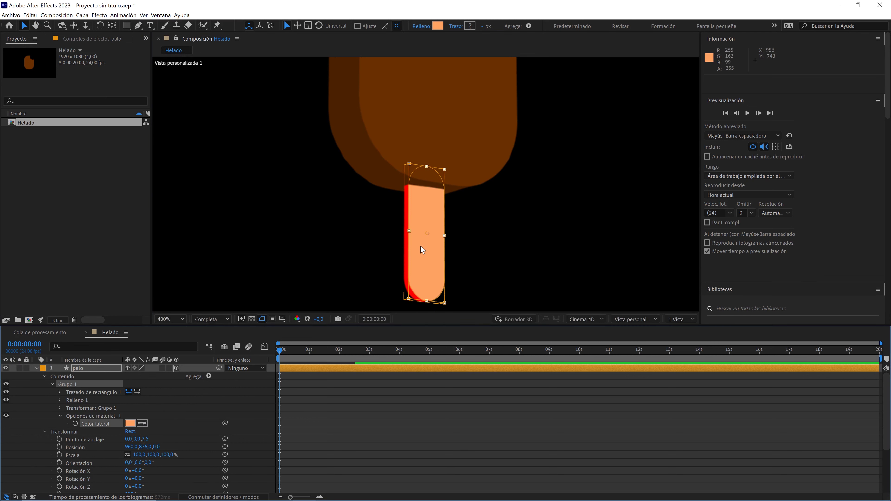
click(129, 424)
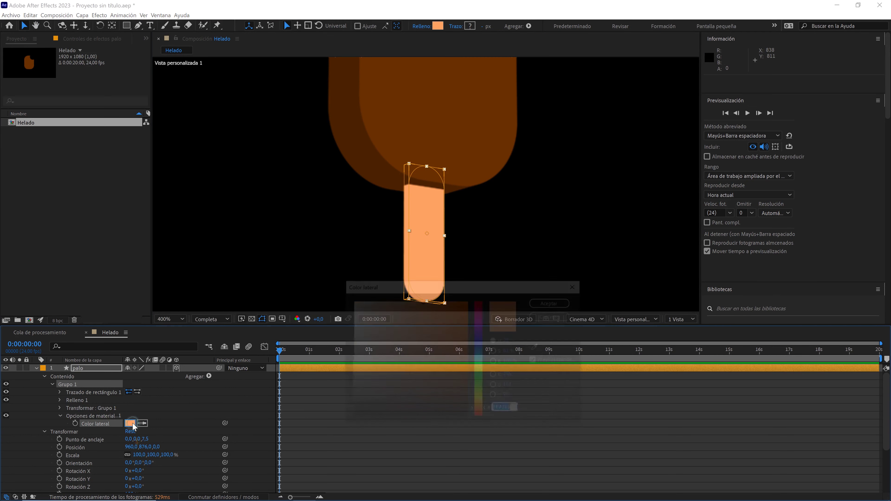
drag(428, 304, 440, 332)
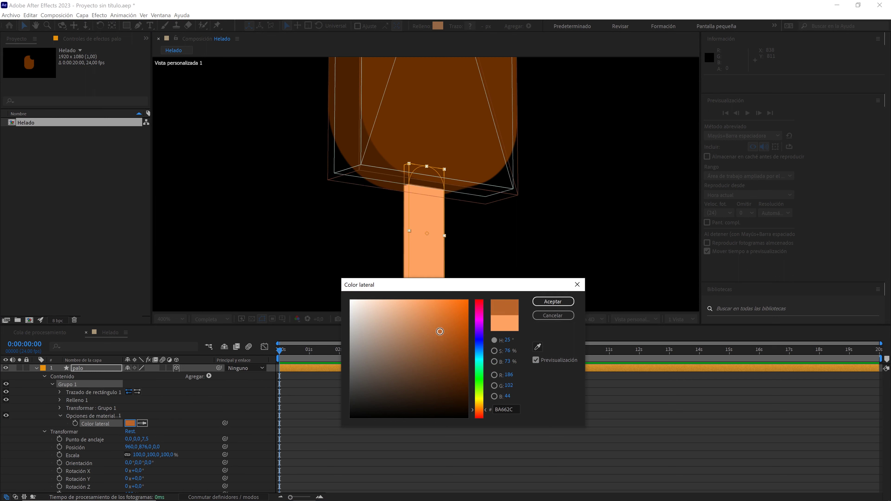
click(545, 302)
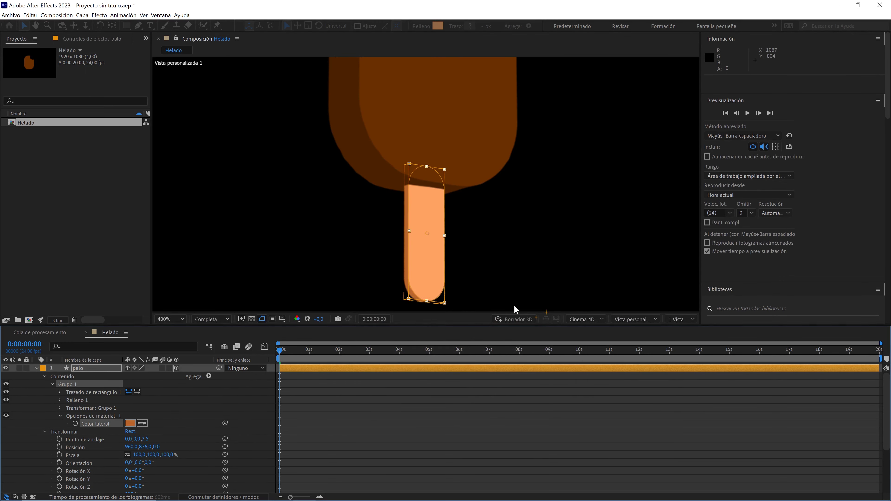
click(36, 368)
Step: Duplicate the palo layer, rename the copy 'palo sombra' and give it a green label
click(106, 400)
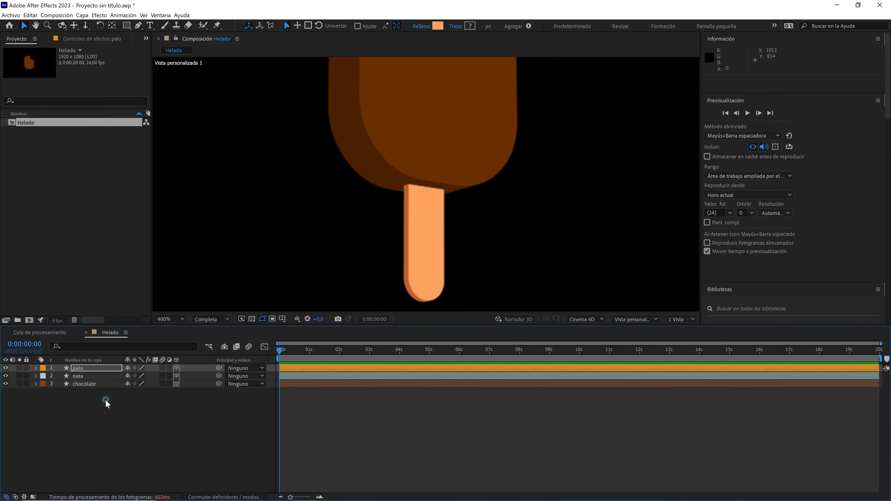
click(83, 367)
key(ctrl+d)
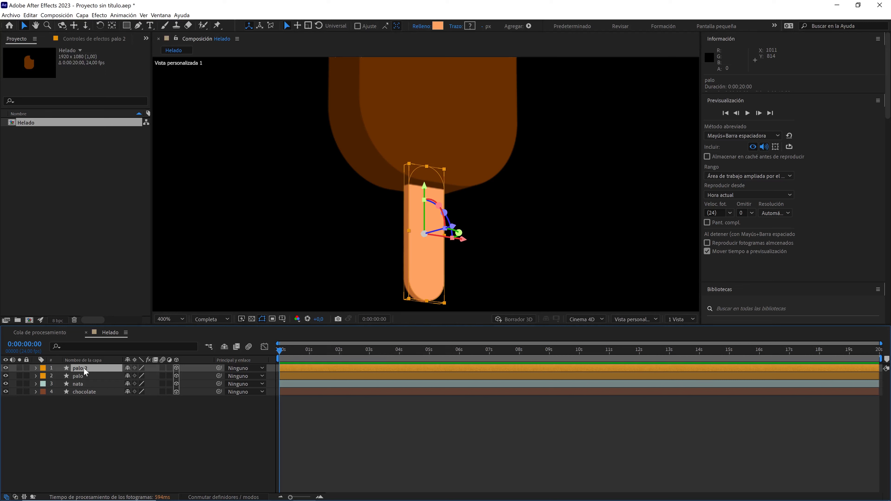
key(Return)
text(pal)
click(43, 368)
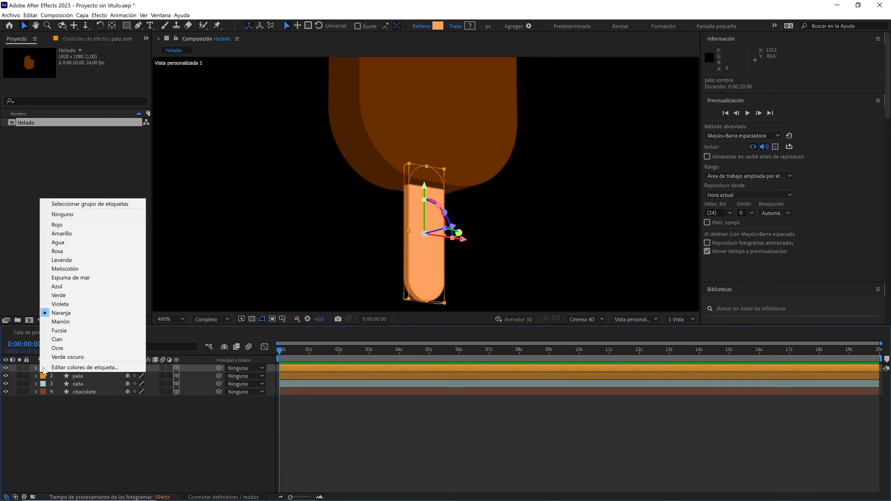
click(71, 296)
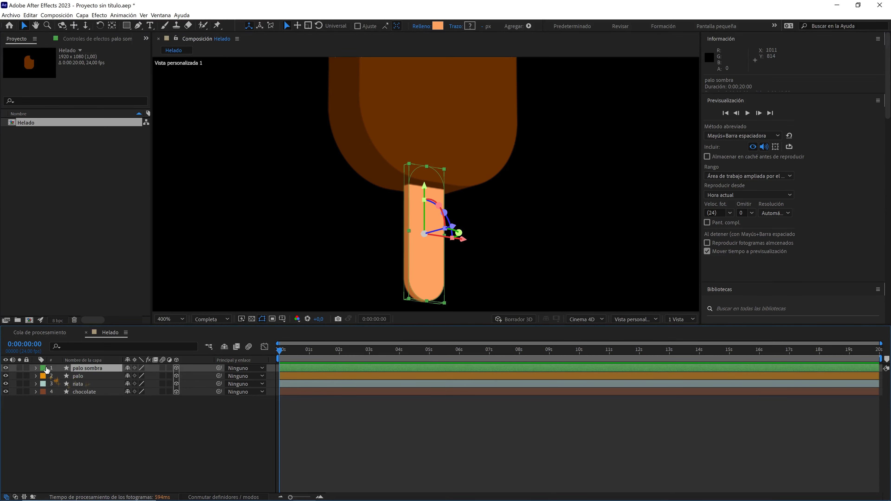
Step: Change the palo sombra fill colour to CC7639 and select its rectangle path
click(35, 369)
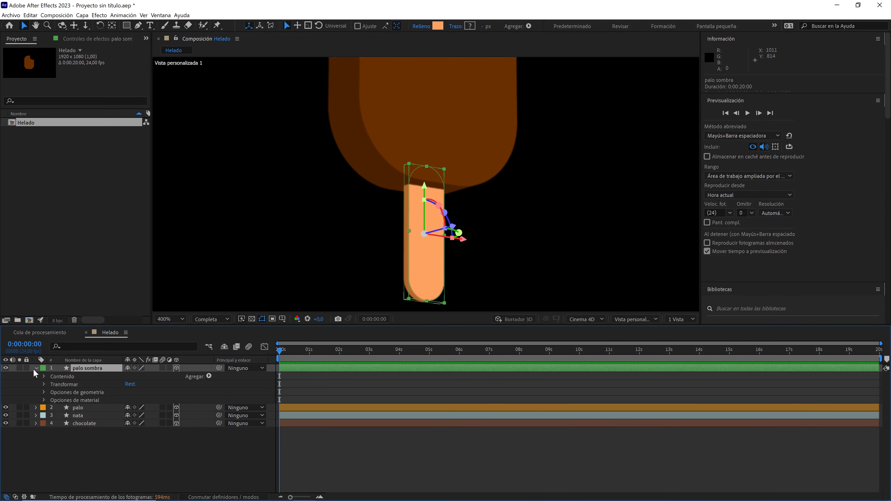
click(43, 376)
click(52, 384)
click(79, 417)
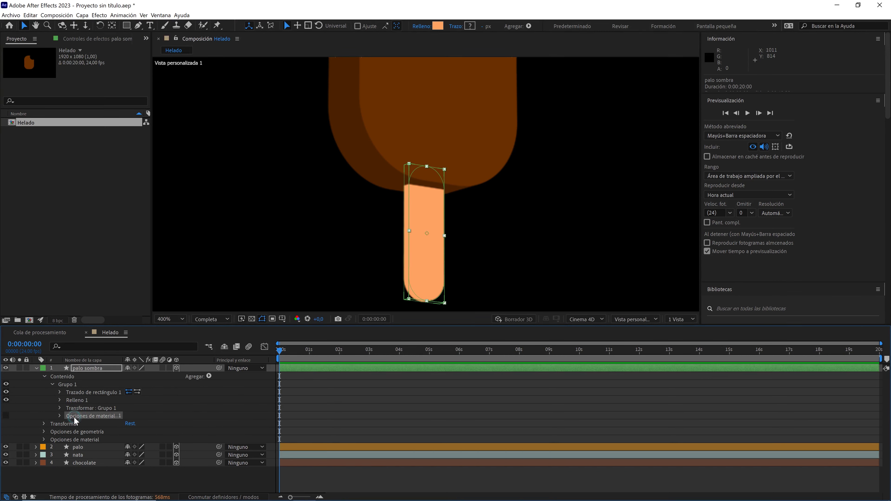
click(60, 400)
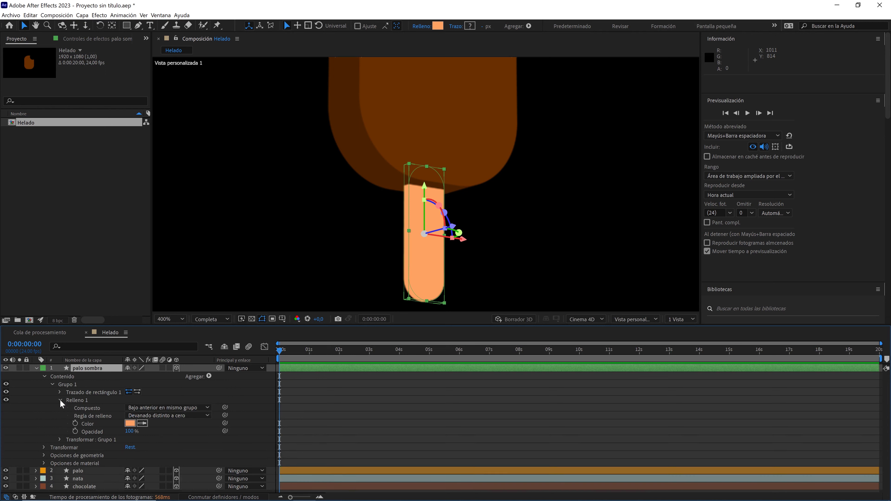
click(129, 424)
click(440, 327)
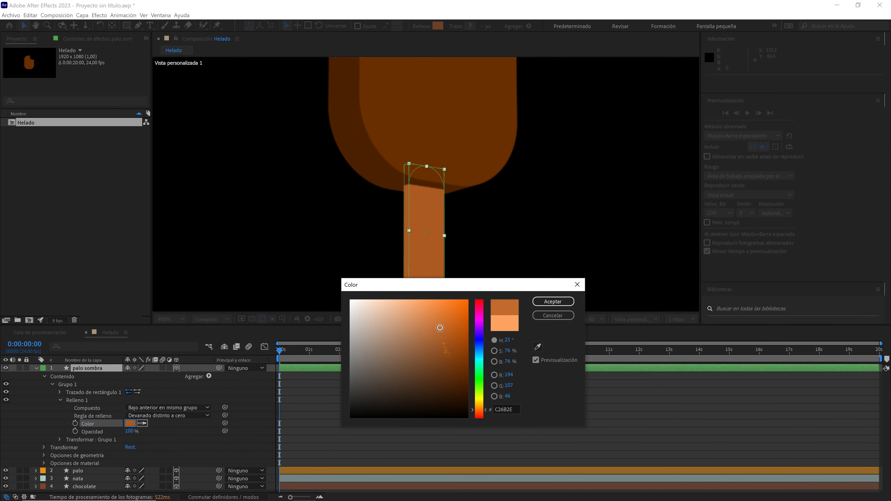
drag(440, 328, 435, 323)
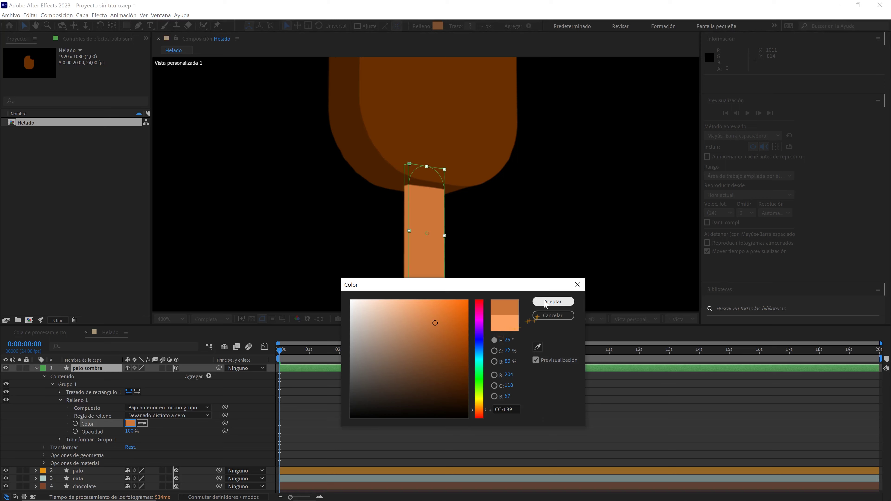
click(553, 301)
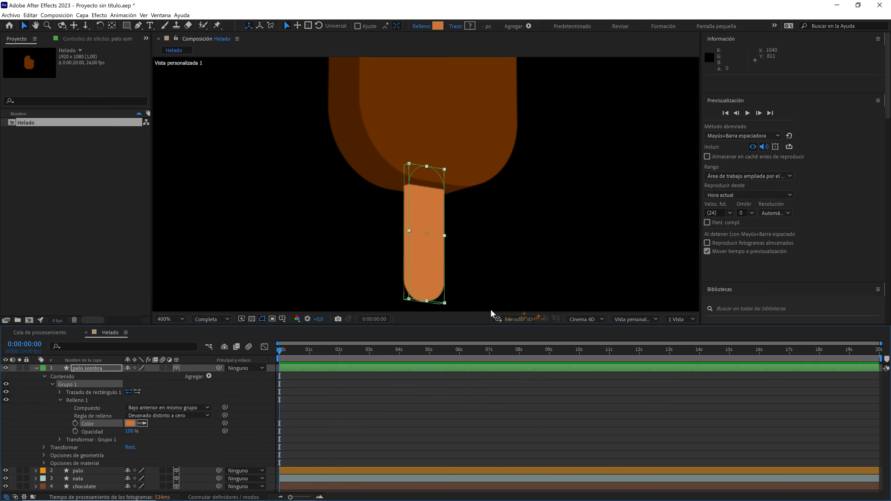
click(111, 393)
Step: Convert the shadow rectangle to an editable curve path and select it in the active camera view
right_click(81, 393)
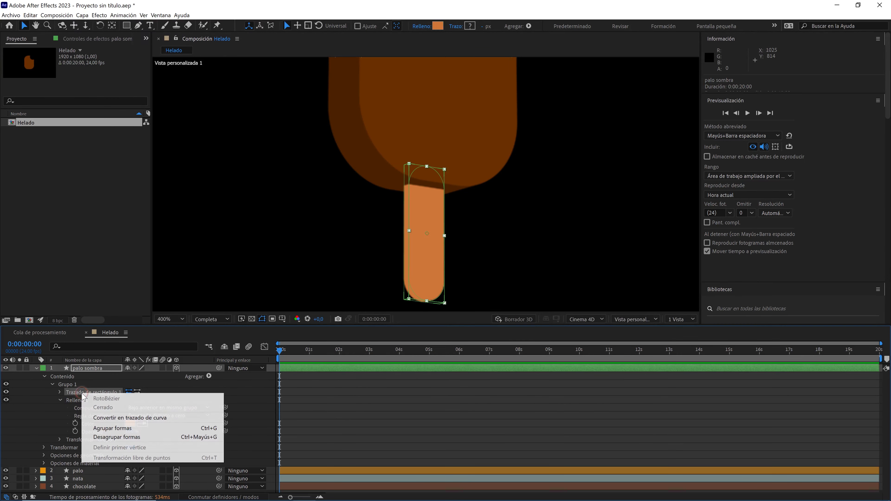
click(128, 418)
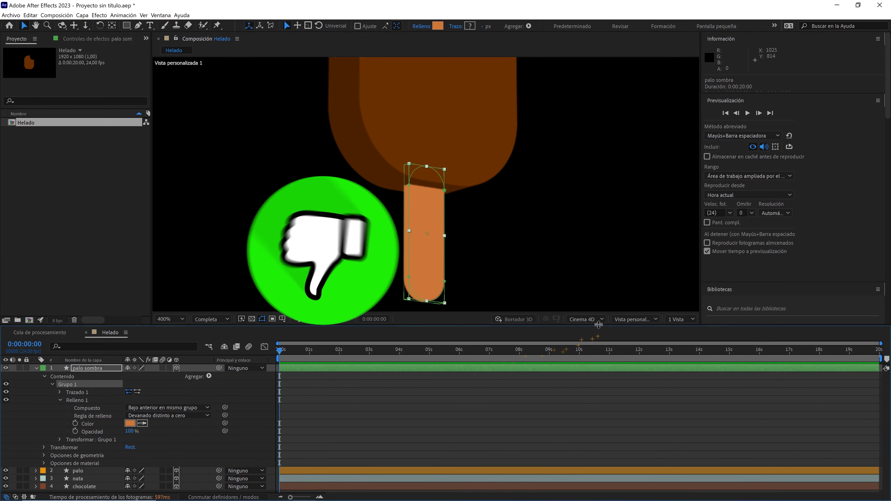
click(635, 319)
click(649, 329)
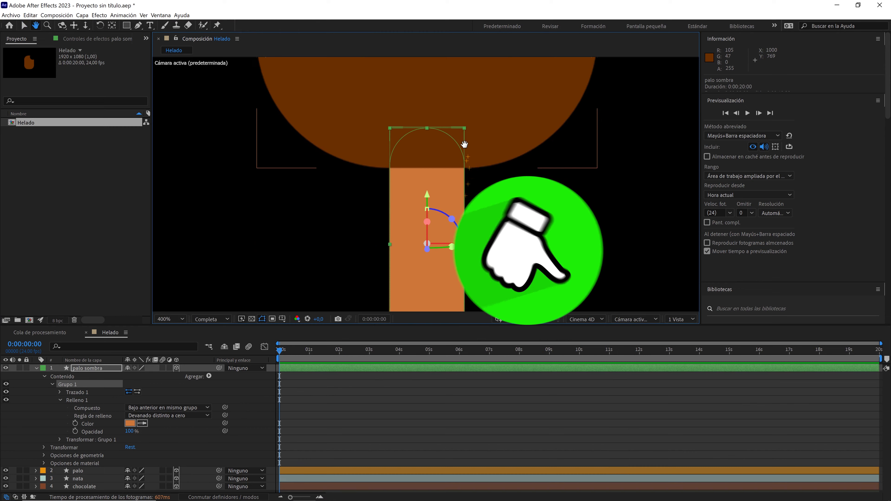
key(comma)
key(v)
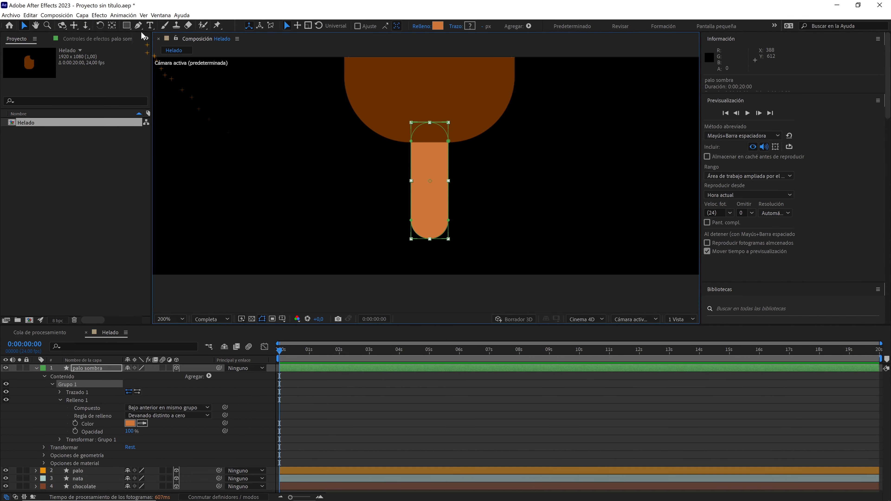
click(139, 25)
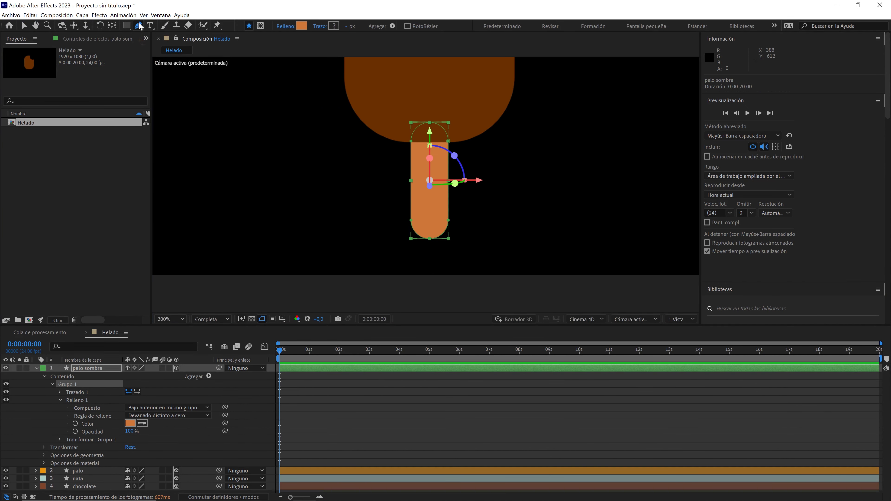
click(431, 239)
Step: Delete the bottom vertex, straighten the bottom edge and pull it up toward the chocolate
key(period)
scroll(425, 239, down, 2)
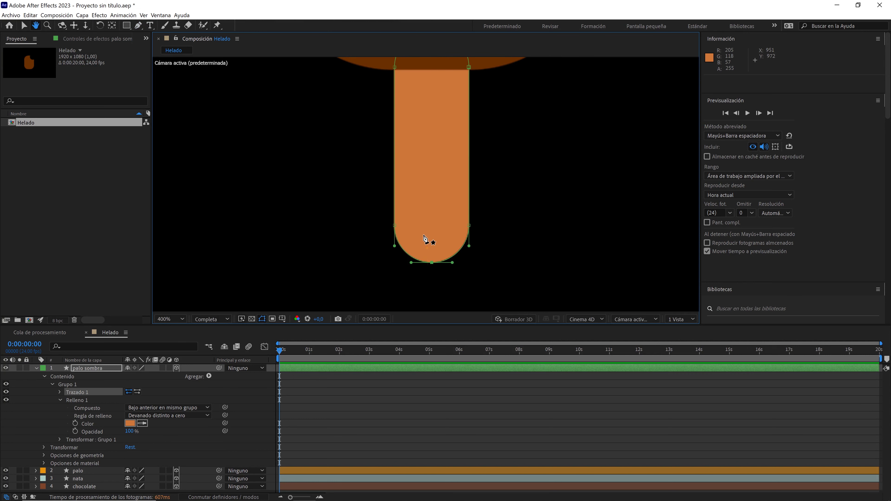
key(g)
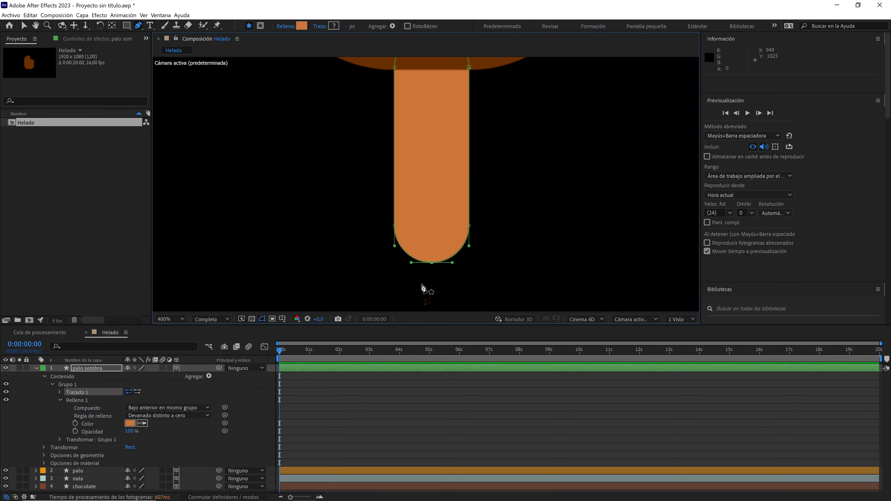
key(Delete)
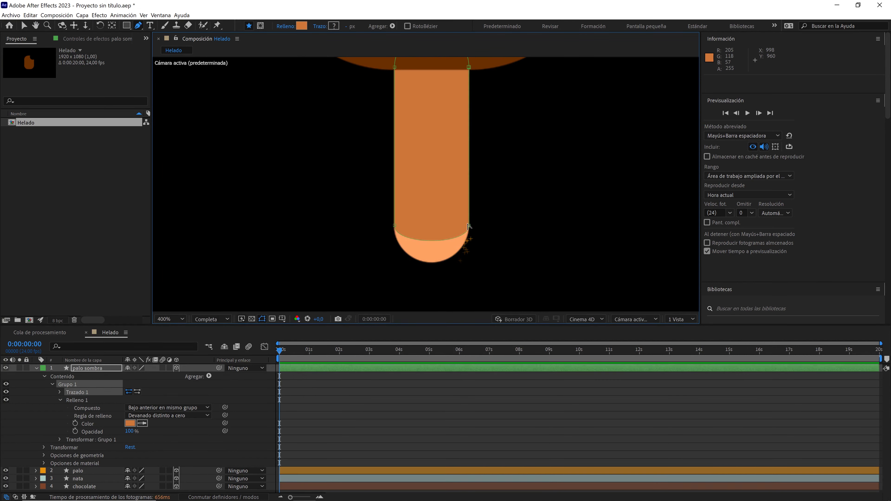
alt+click(395, 225)
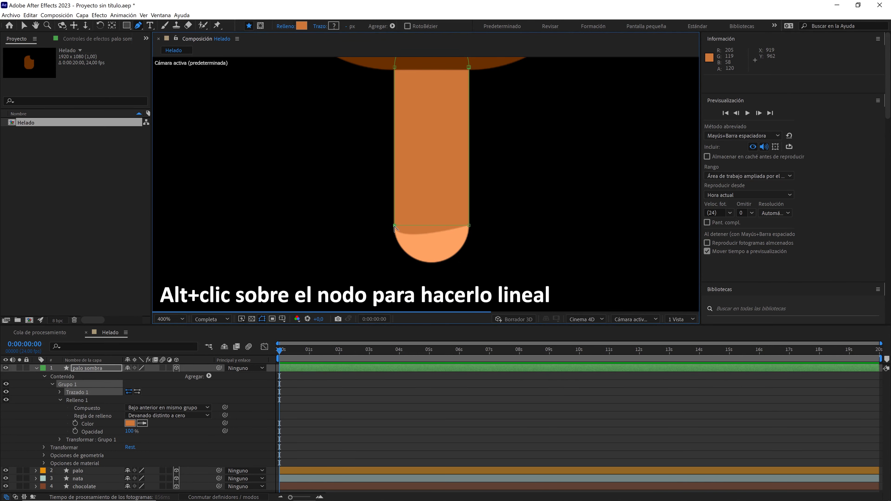
scroll(423, 241, down, 2)
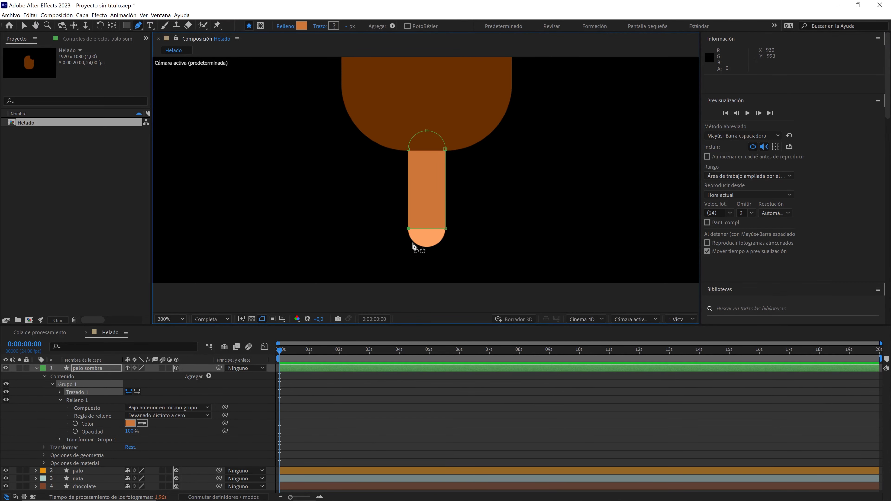
drag(445, 229, 454, 171)
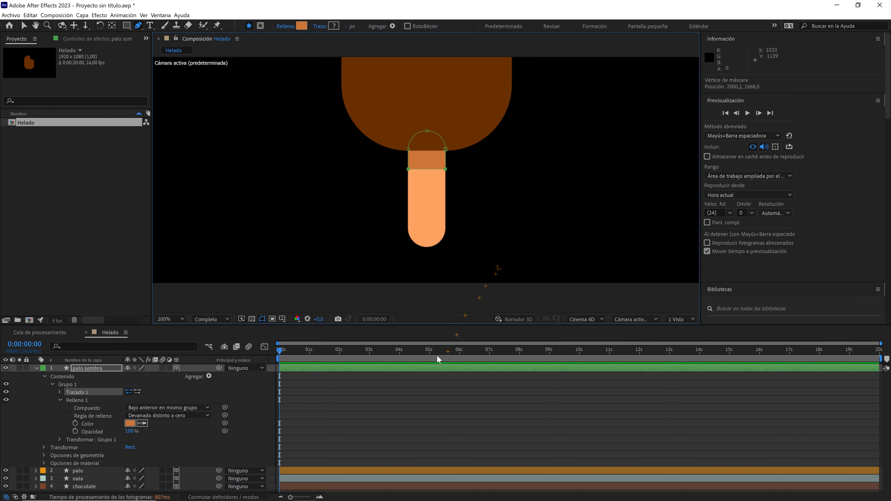
click(415, 384)
key(comma)
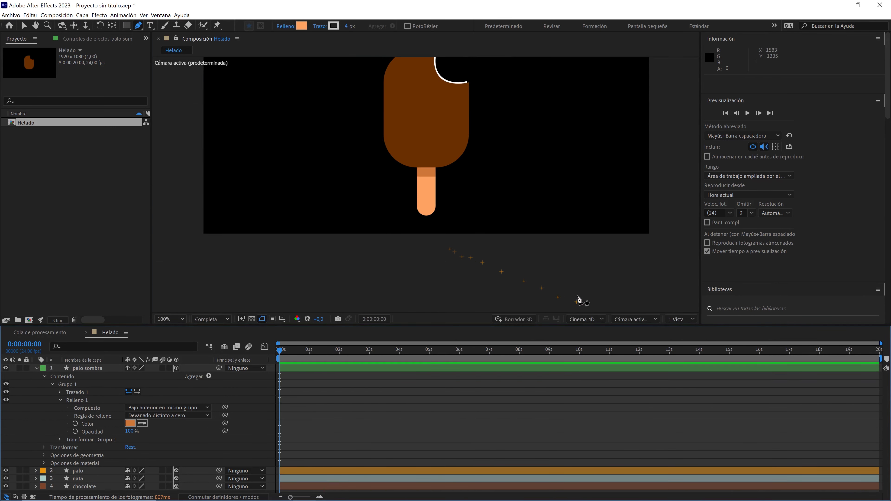
click(635, 320)
Step: Zoom the custom view to 400% and set the palo sombra scale to 100,3%
click(649, 415)
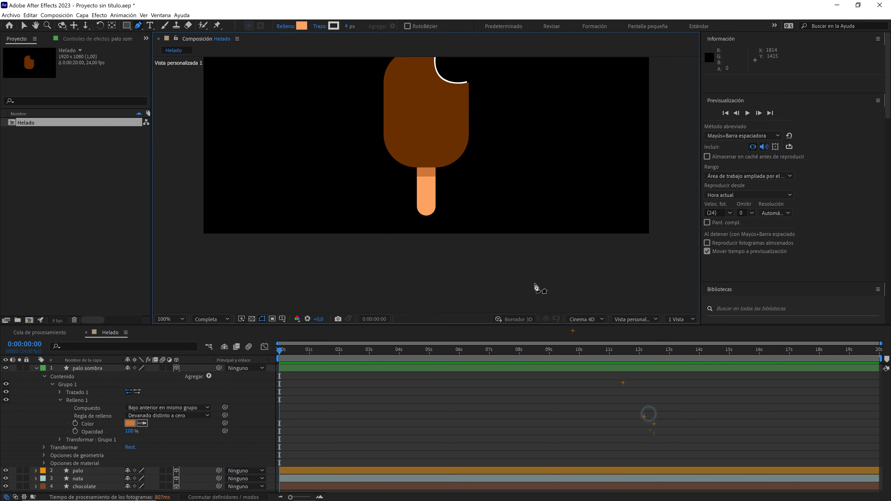
key(period)
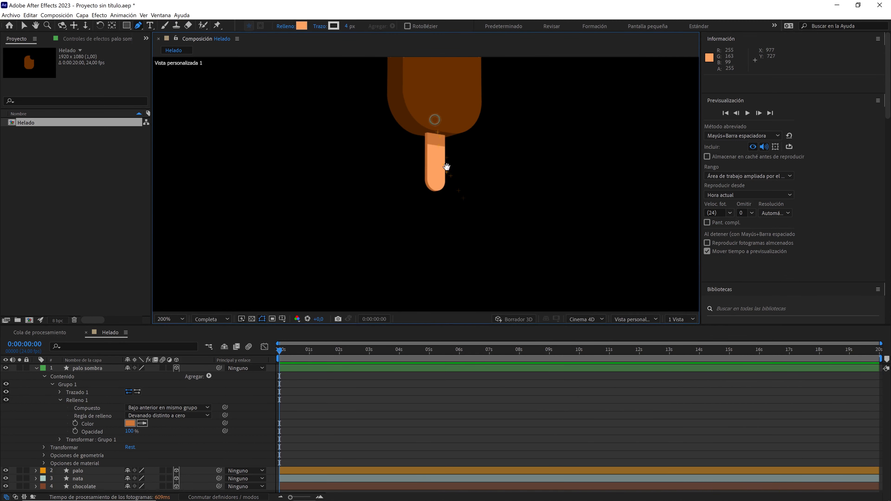
key(period)
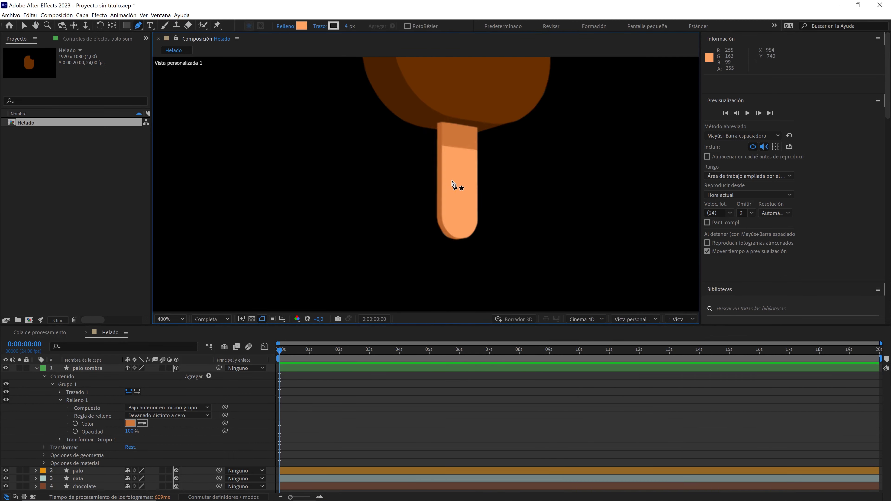
click(101, 369)
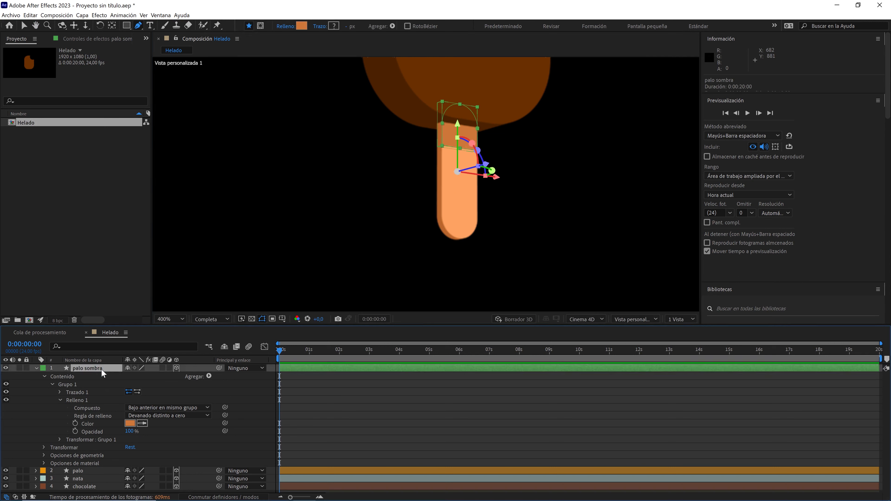
key(s)
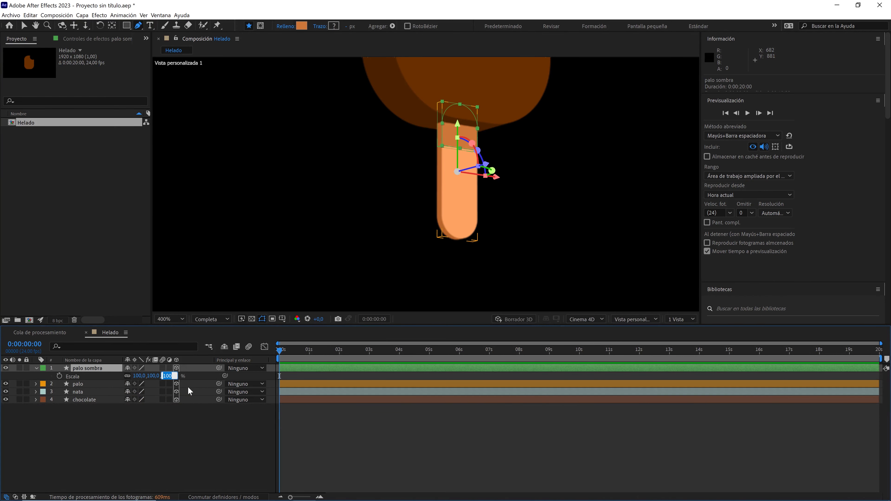
text(100,2)
key(Return)
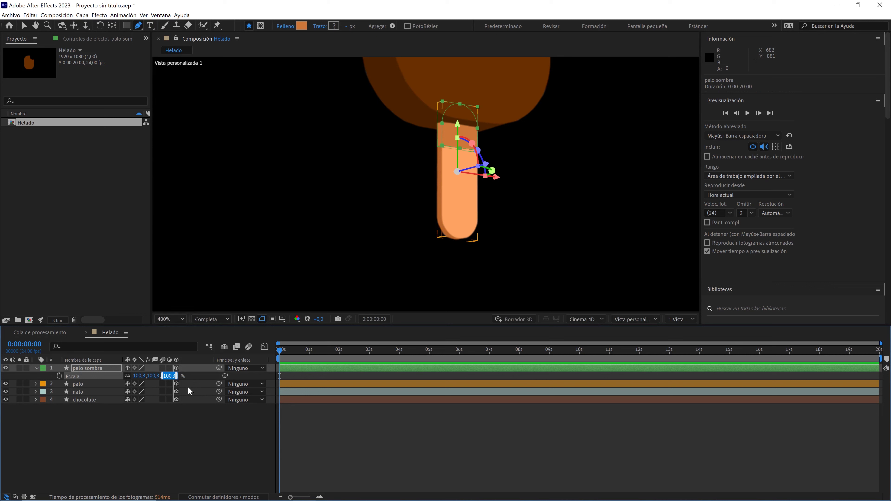
click(191, 423)
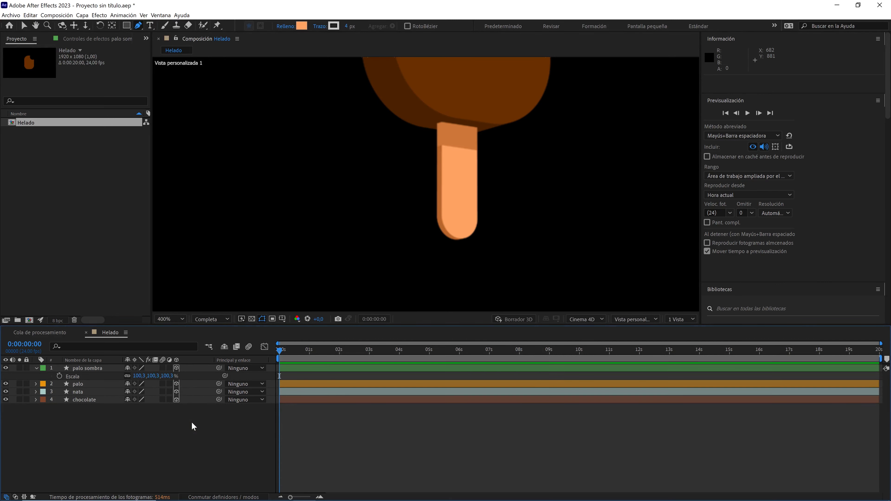
Step: Change the palo sombra fill to darker orange B1622A
click(108, 369)
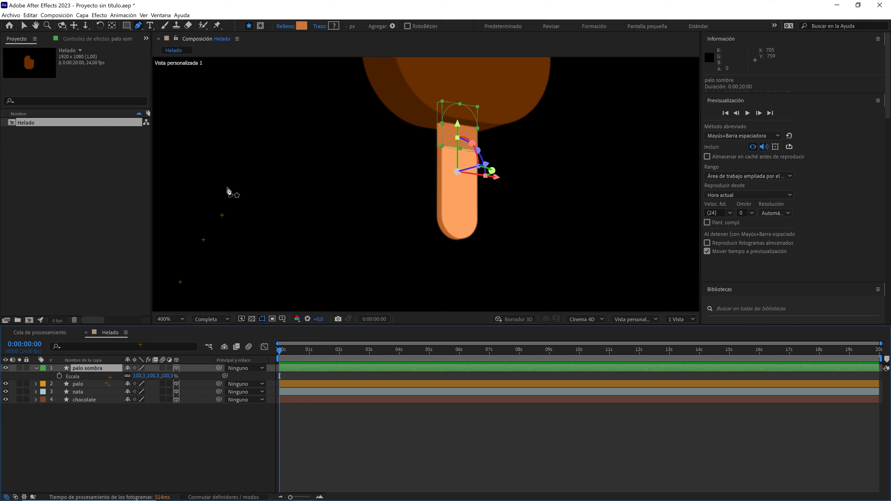
click(302, 25)
click(439, 336)
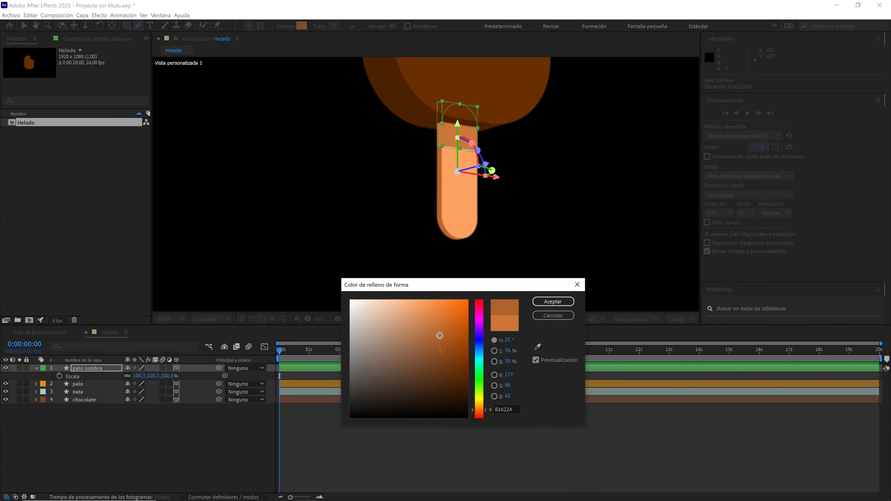
click(534, 303)
Step: Set the palo sombra opacity to 50% and return the viewer to the active camera
click(98, 368)
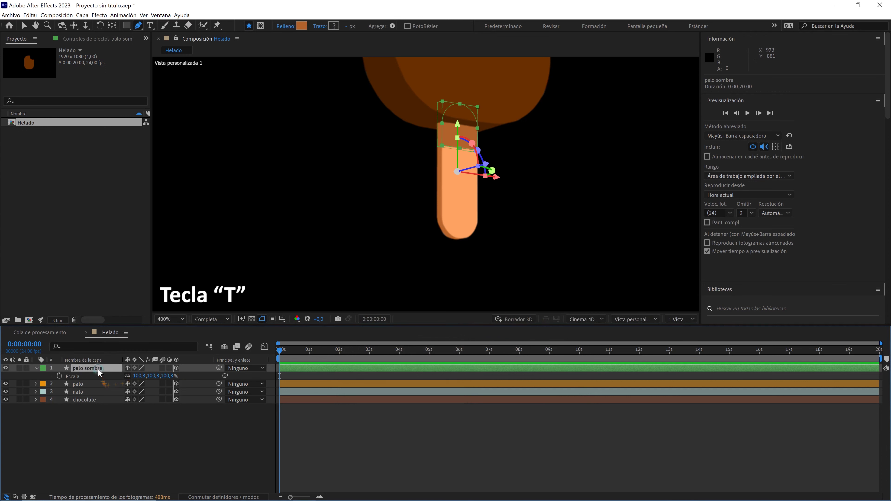
key(t)
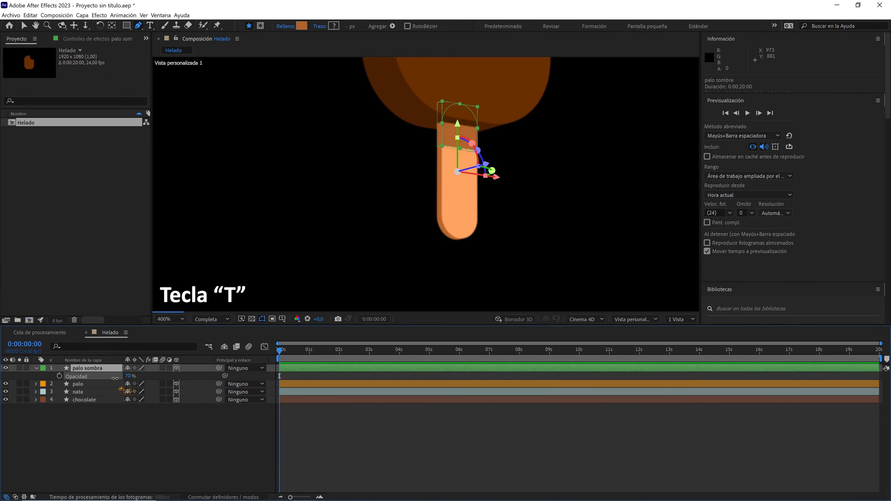
drag(129, 376, 127, 420)
click(131, 428)
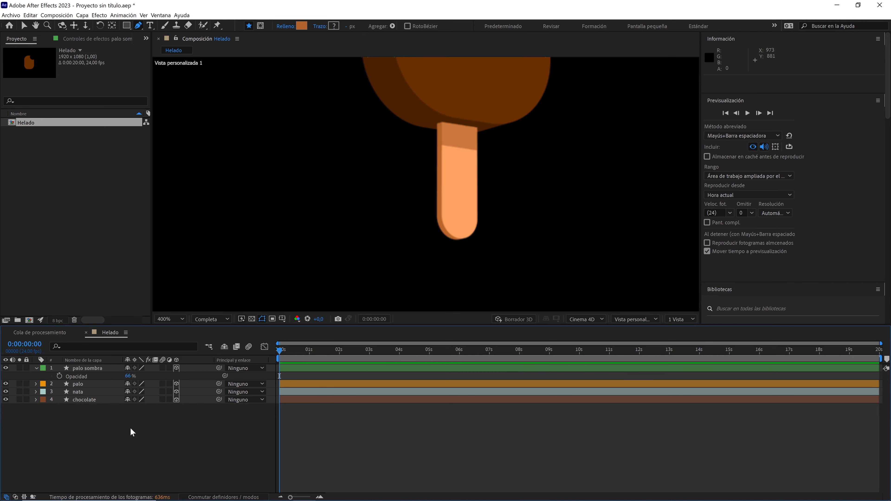
click(129, 377)
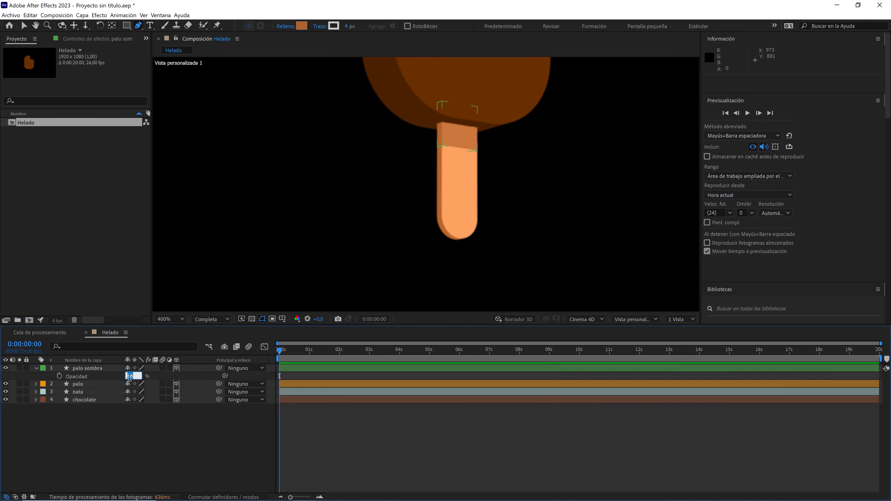
text(50)
click(150, 430)
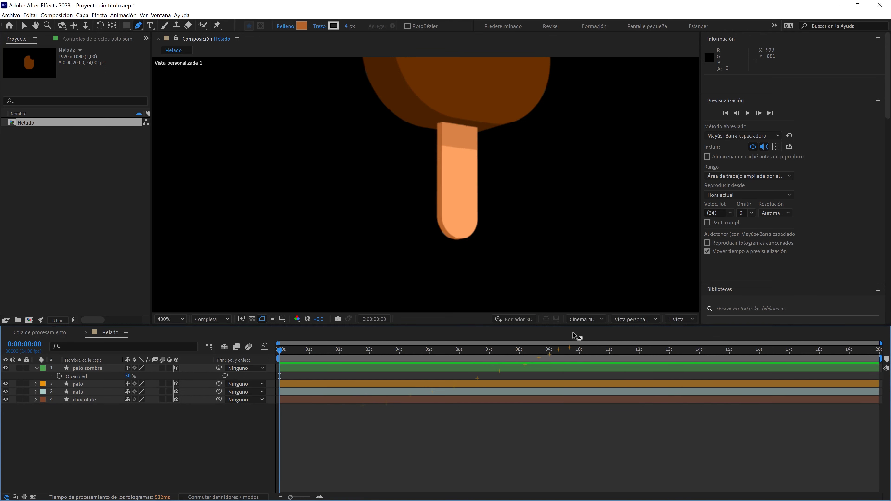
click(626, 320)
click(631, 330)
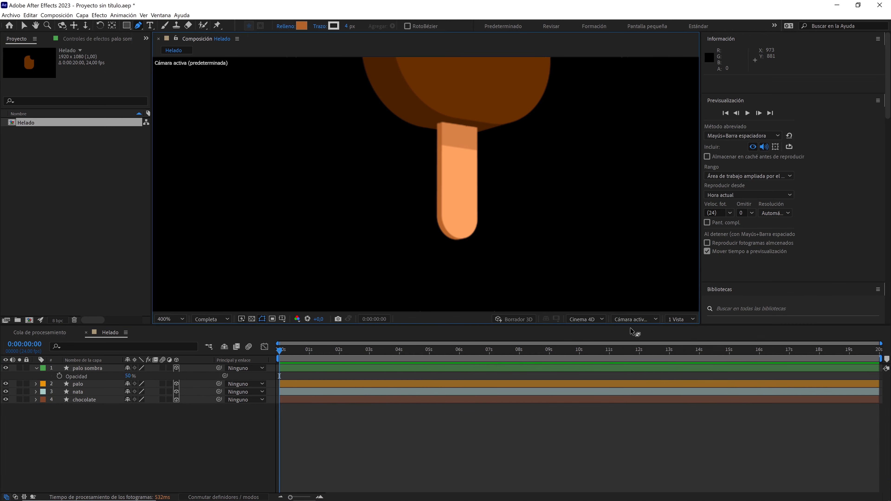
scroll(504, 189, down, 1)
scroll(462, 144, down, 1)
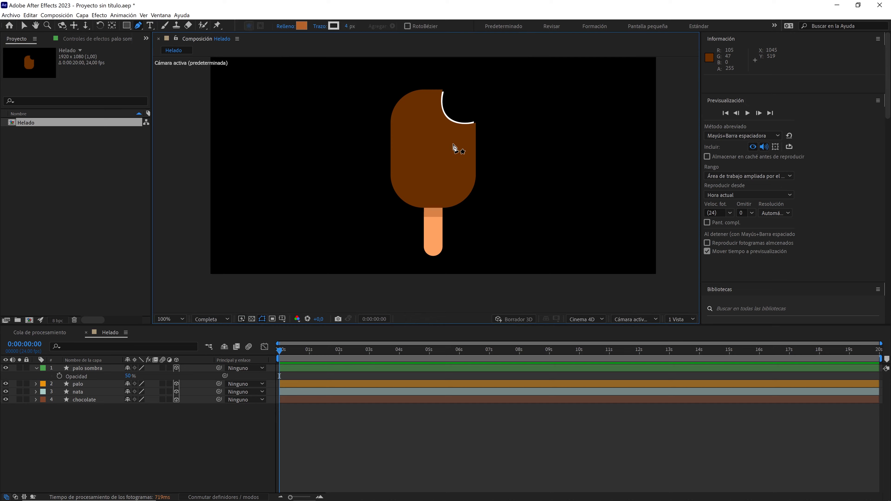
Step: Create a 1920×1080 pale peach (FFE5D7) solid named bg and move it to the bottom
right_click(69, 434)
mouse_move(175, 339)
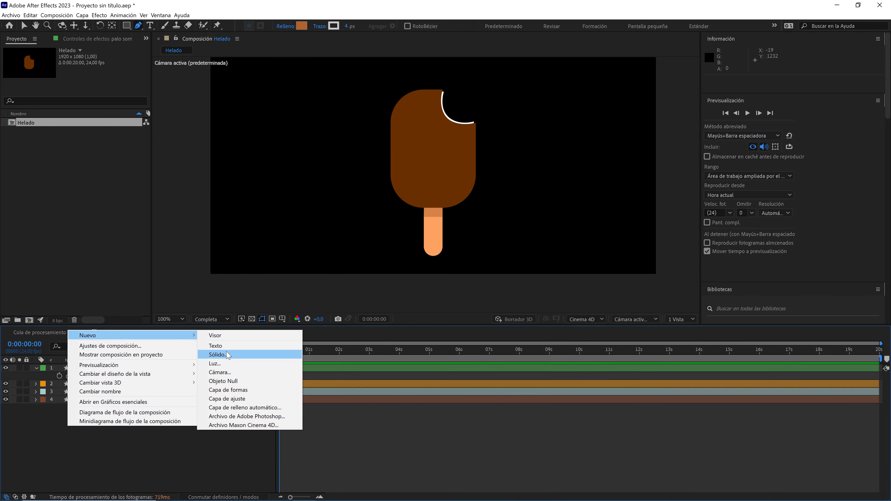
click(218, 354)
text(bg)
click(197, 324)
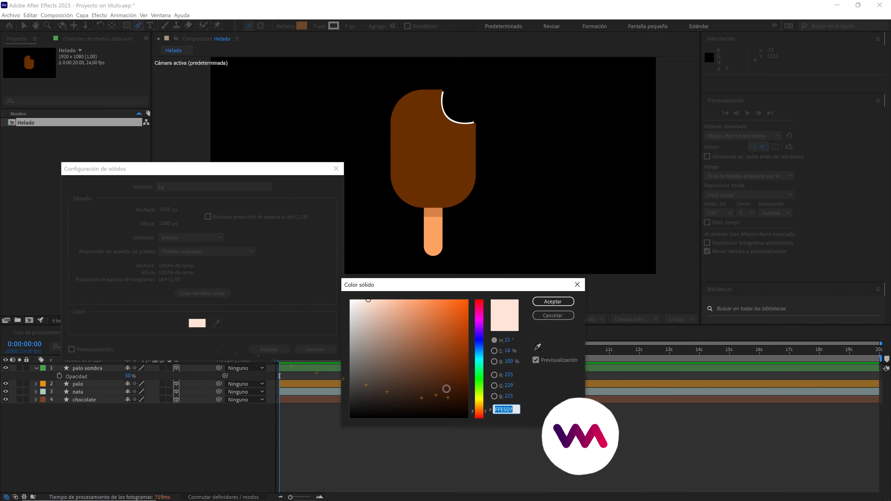
click(554, 303)
click(273, 349)
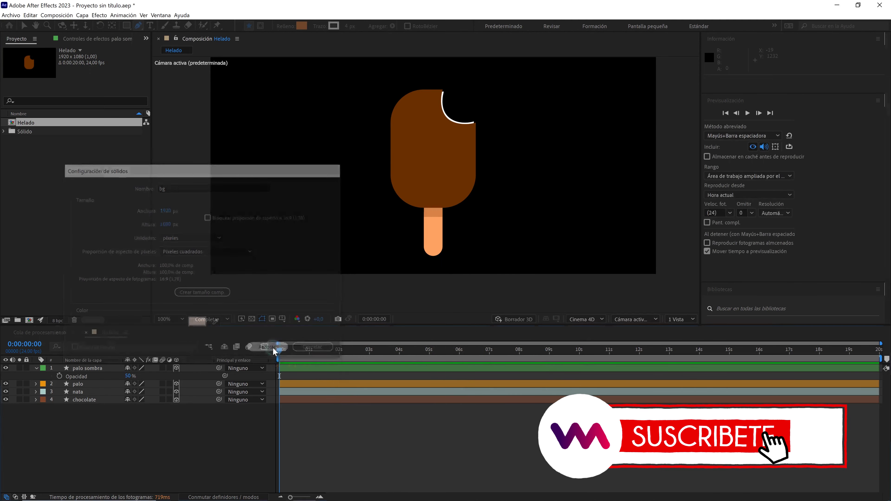
drag(111, 367, 100, 435)
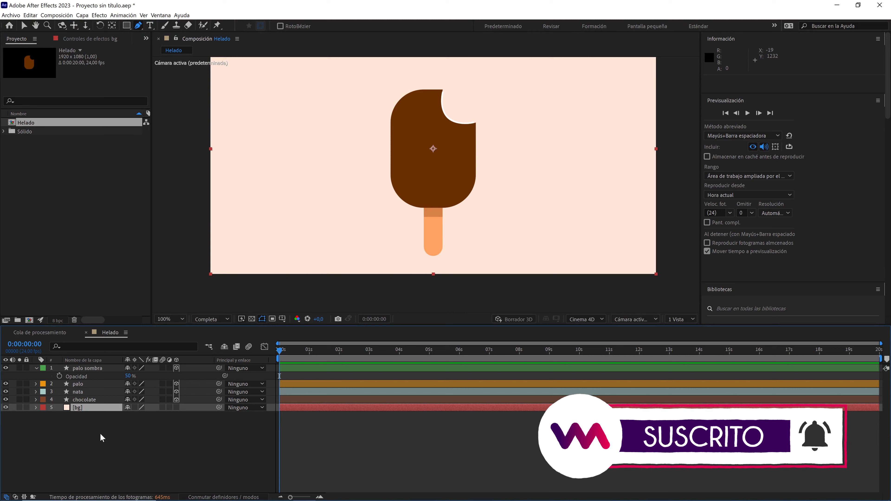
click(93, 469)
Step: Add a 3D null, Nulo 1, and parent palo sombra, palo, nata and chocolate to it
click(36, 367)
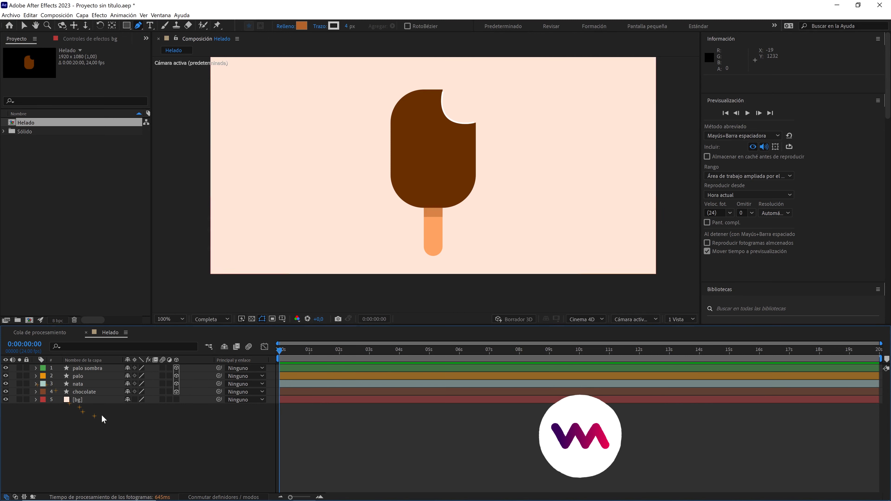
right_click(106, 424)
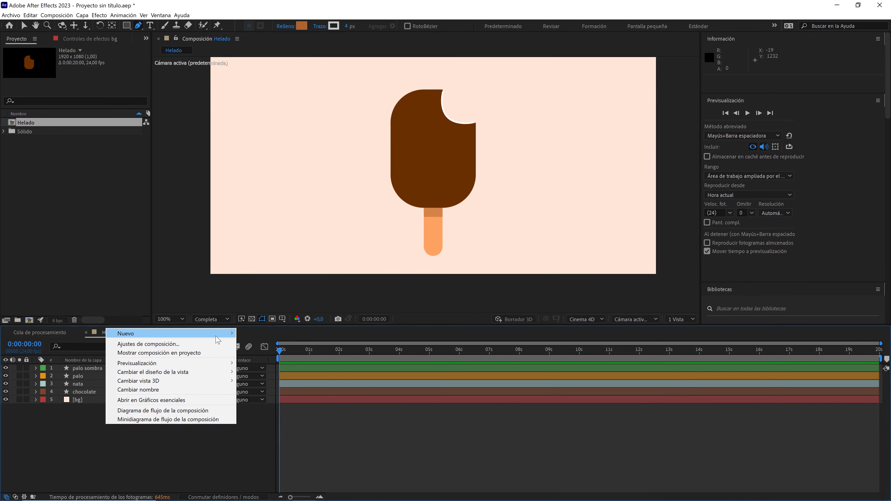
mouse_move(217, 334)
click(261, 380)
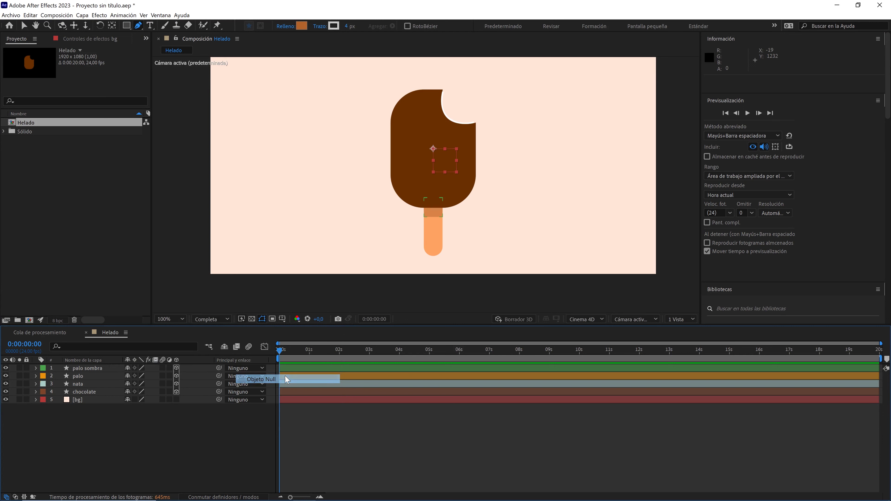
click(176, 368)
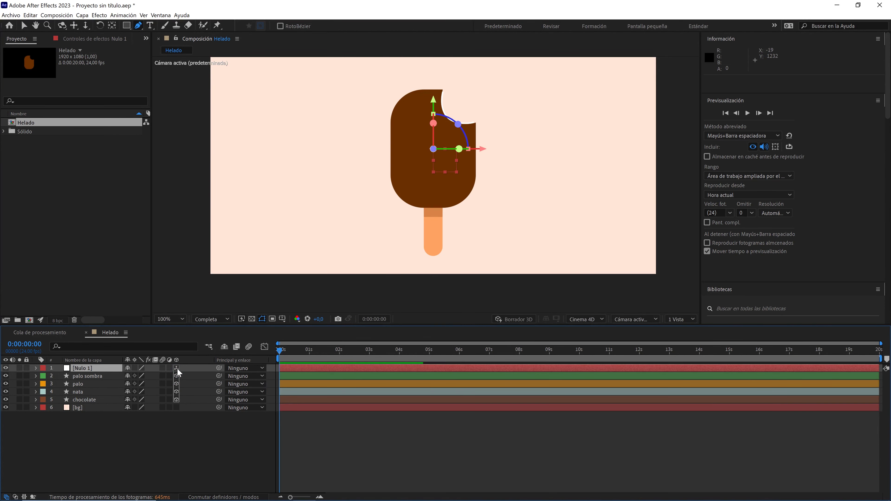
click(99, 376)
shift+click(90, 398)
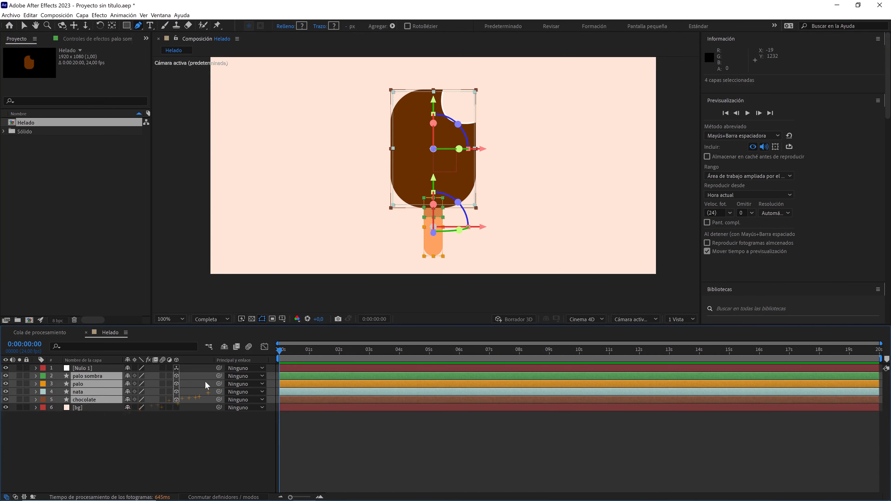
drag(219, 376, 101, 369)
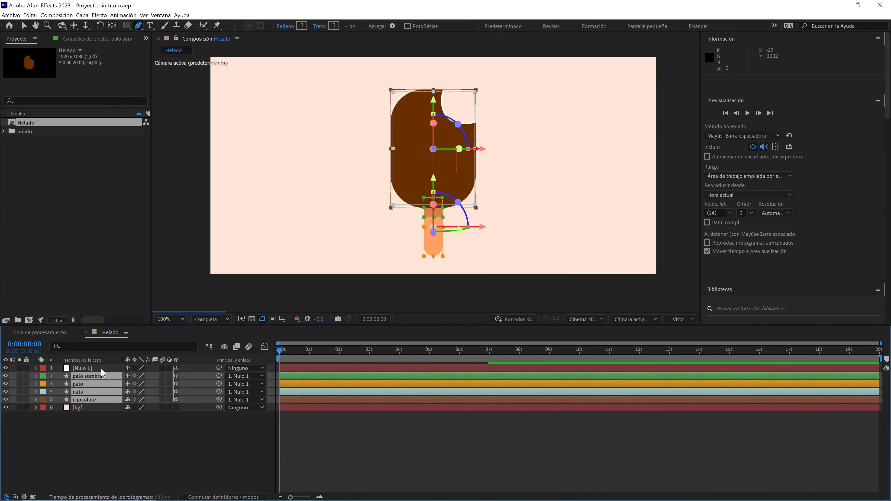
click(101, 369)
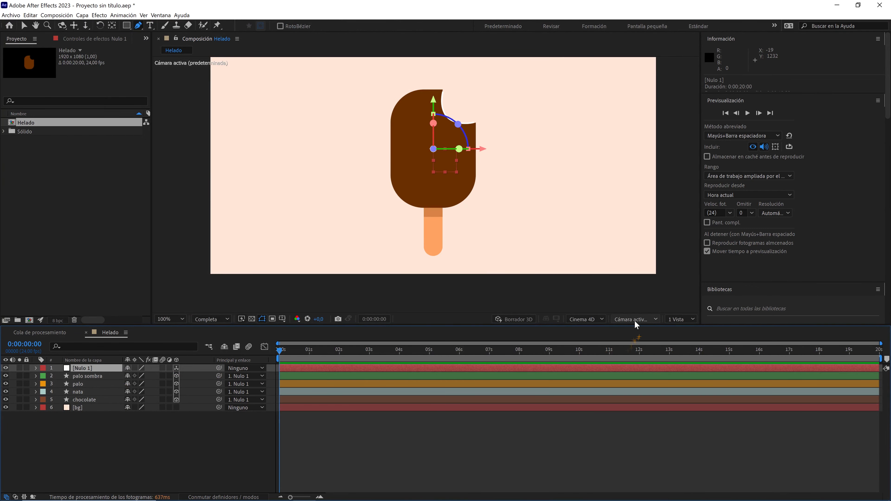
Step: Switch to 2 Views and keyframe Nulo 1's Rotación Y at 0° at 0s
click(679, 319)
click(682, 337)
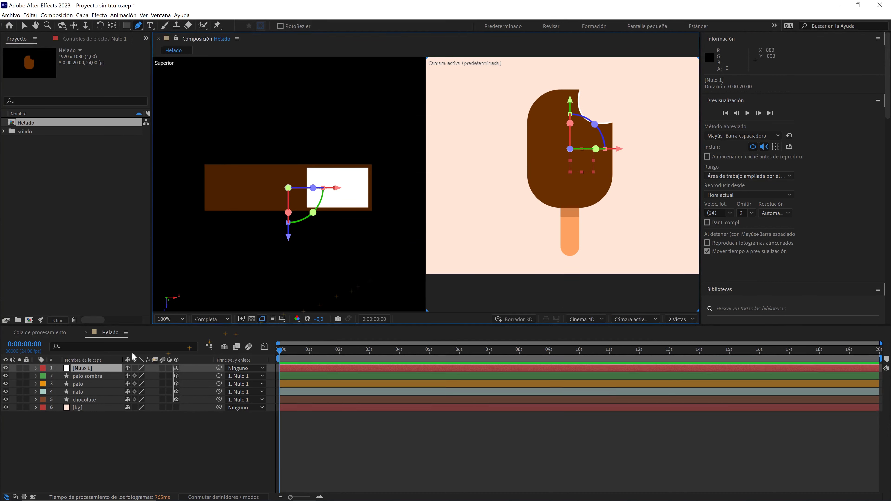
key(r)
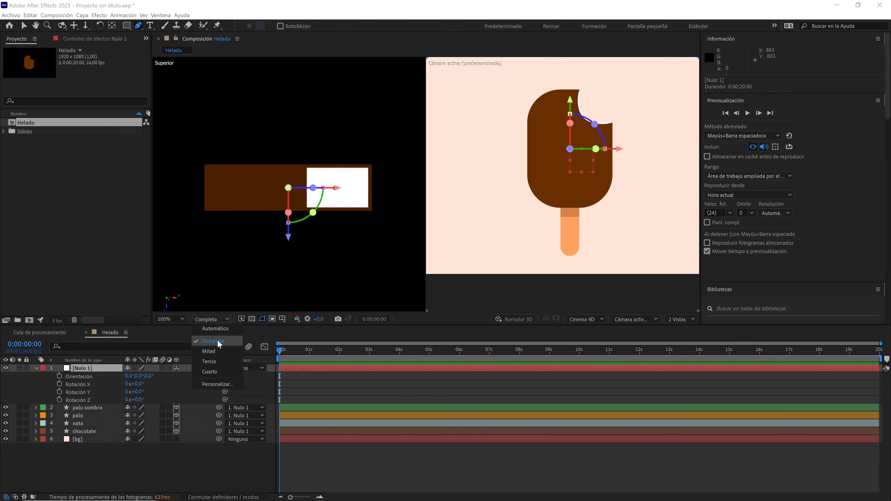
mouse_move(140, 392)
mouse_down()
mouse_move(176, 389)
mouse_move(138, 392)
mouse_up()
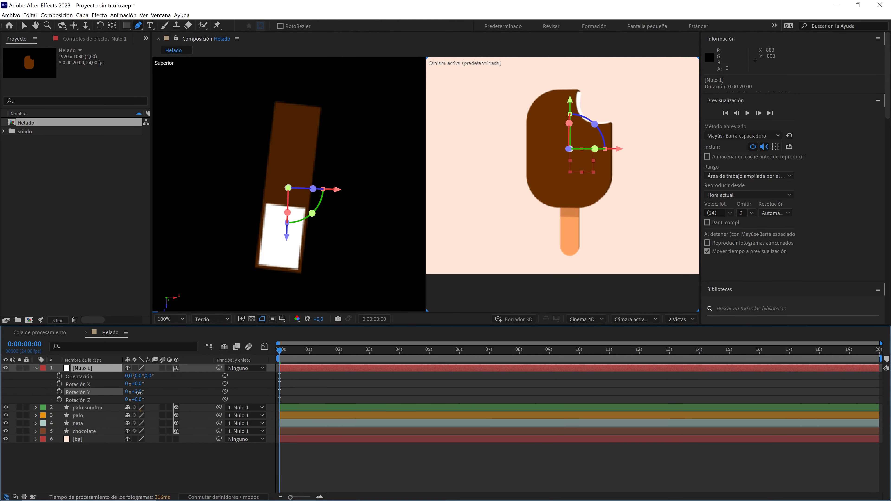
click(139, 392)
text(0)
click(165, 392)
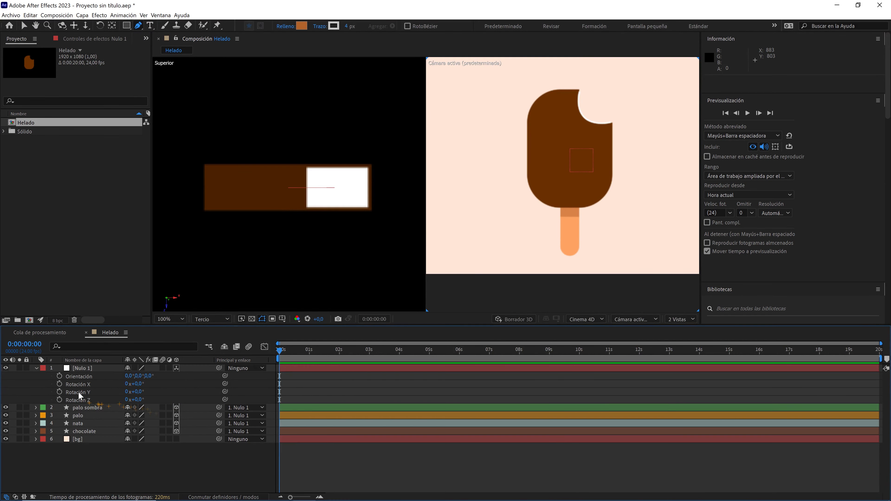
click(58, 393)
Step: At 5 seconds, key Nulo 1's Y Rotation to 1x+0° for one full turn
click(38, 345)
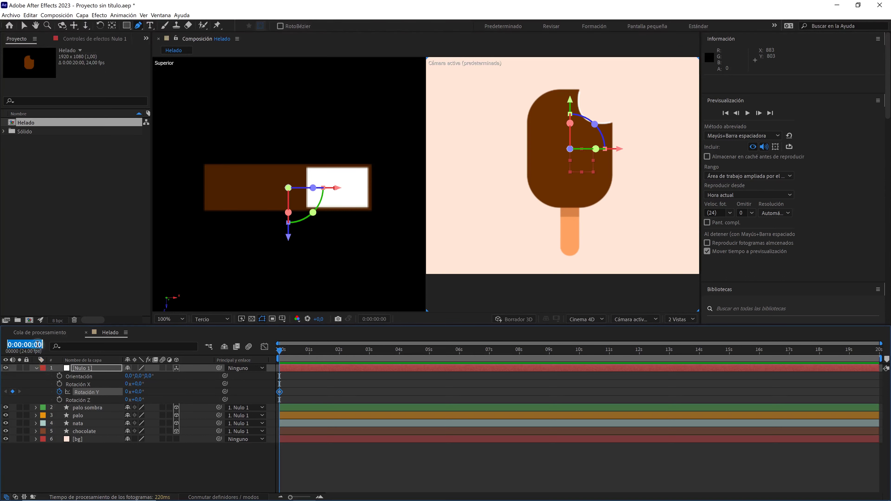
drag(313, 354, 430, 366)
click(127, 394)
text(1)
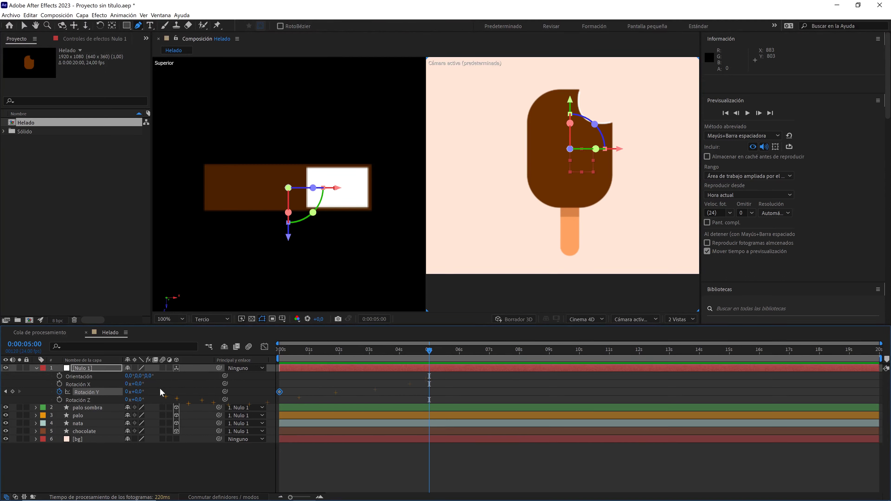
click(187, 388)
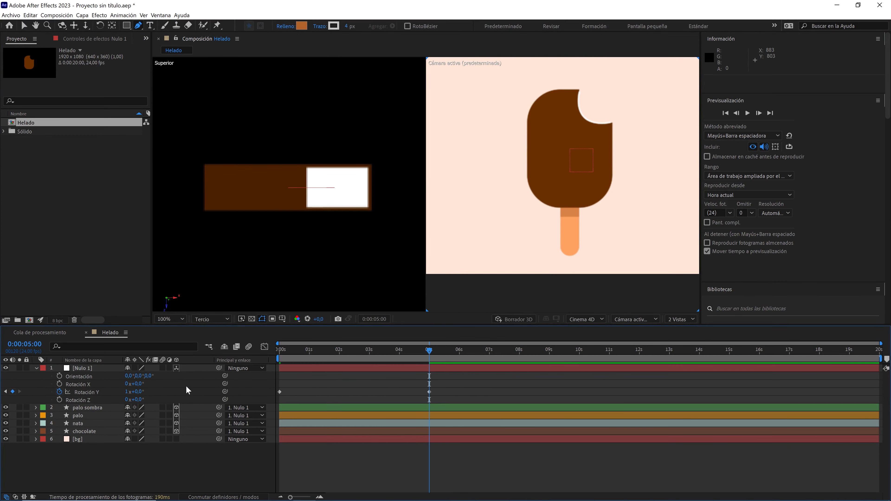
Step: End the work area at 0:00:04:23, one frame before 5 seconds
drag(292, 497, 305, 499)
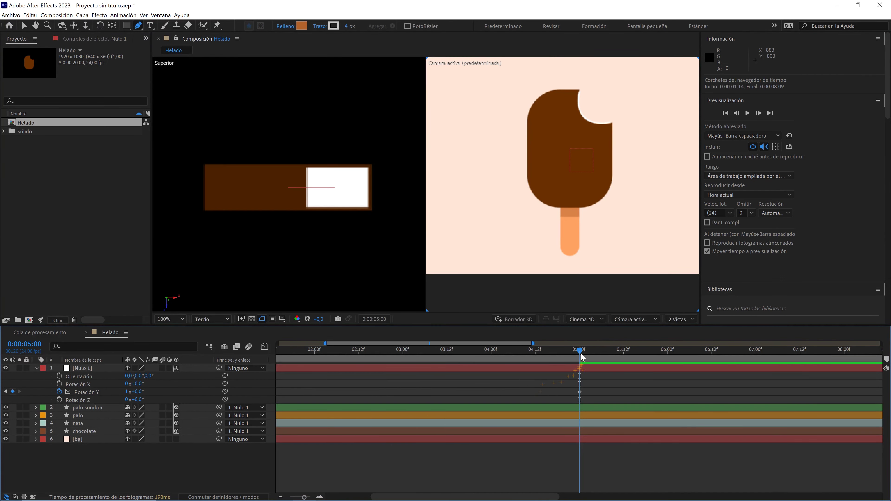
drag(578, 353, 577, 353)
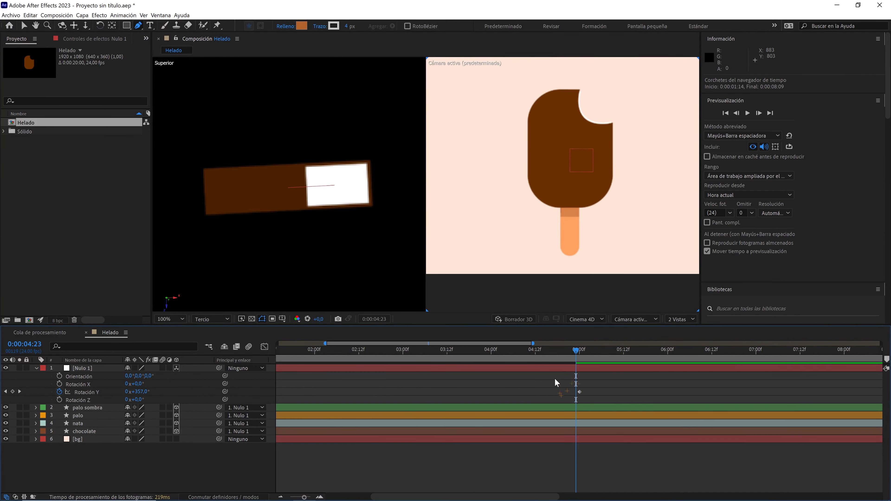
key(n)
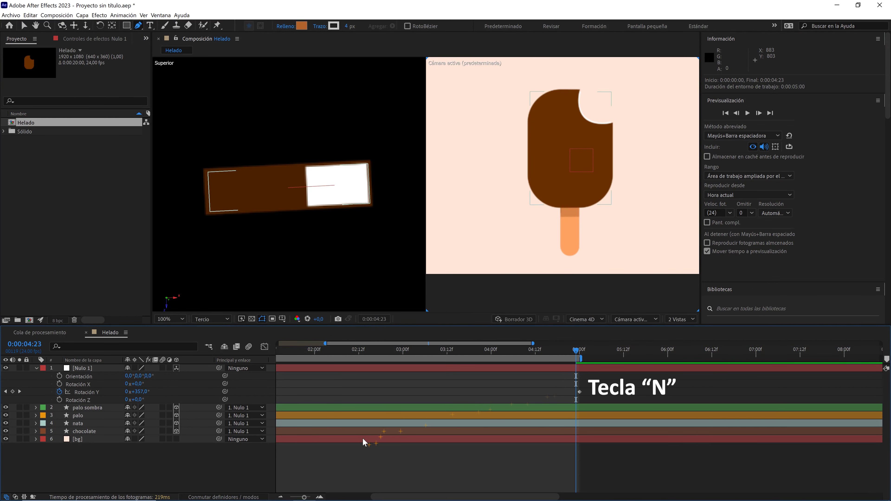
Step: Preview the rotation from 0s at Full resolution
drag(304, 497, 276, 499)
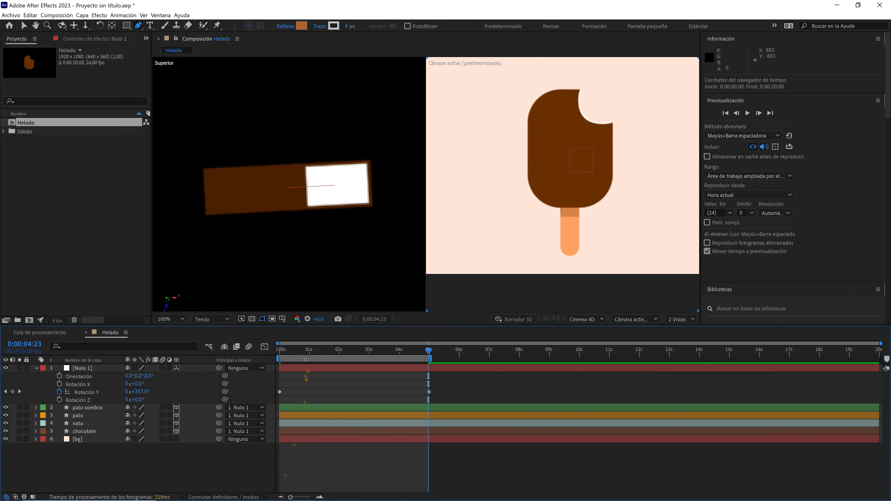
click(276, 352)
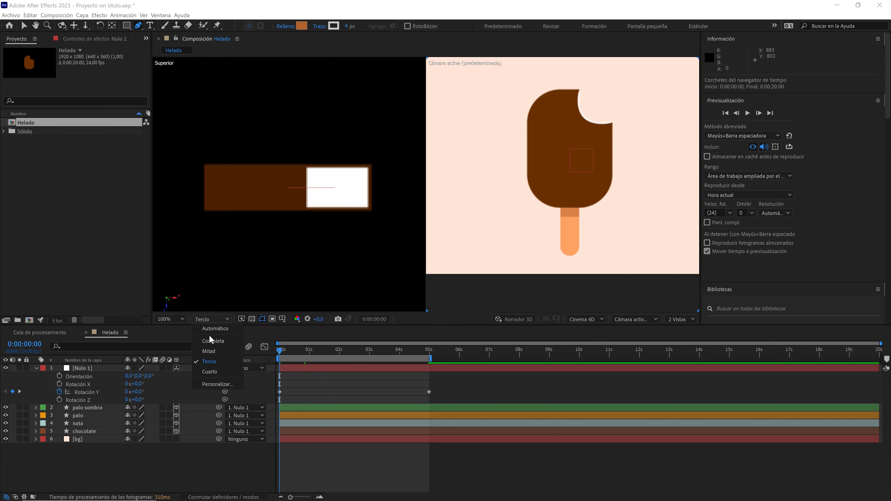
key(ctrl+j)
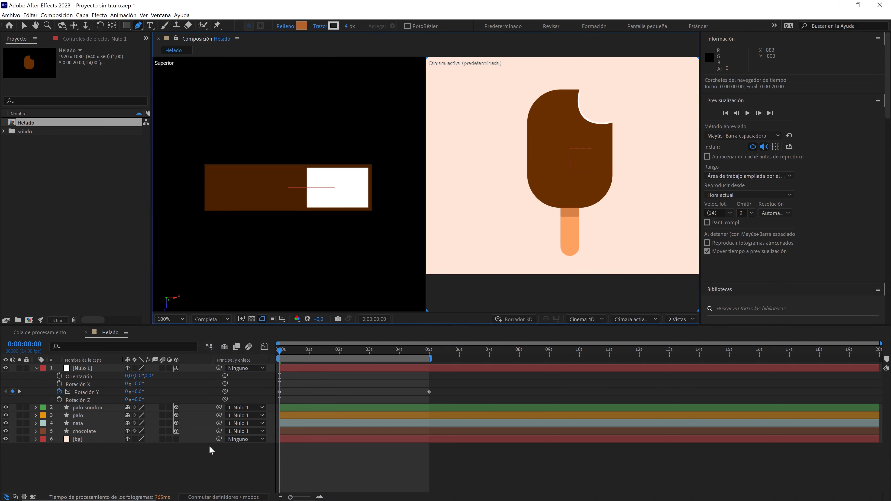
key(space)
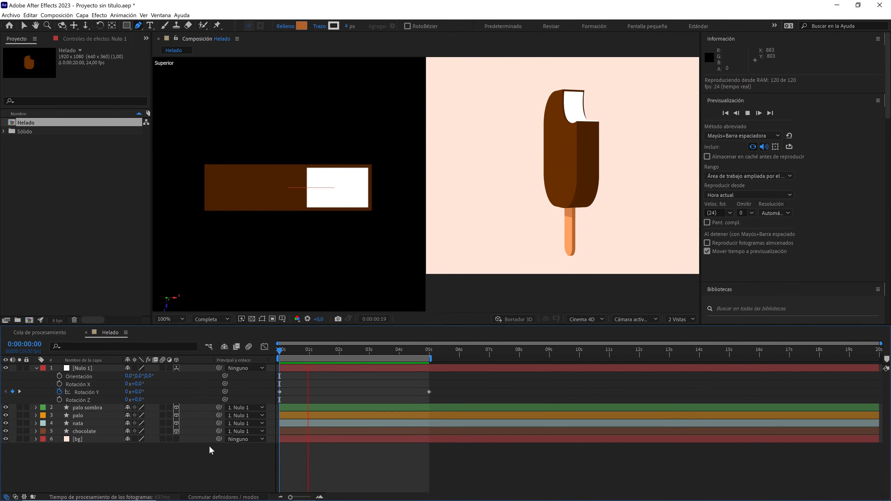
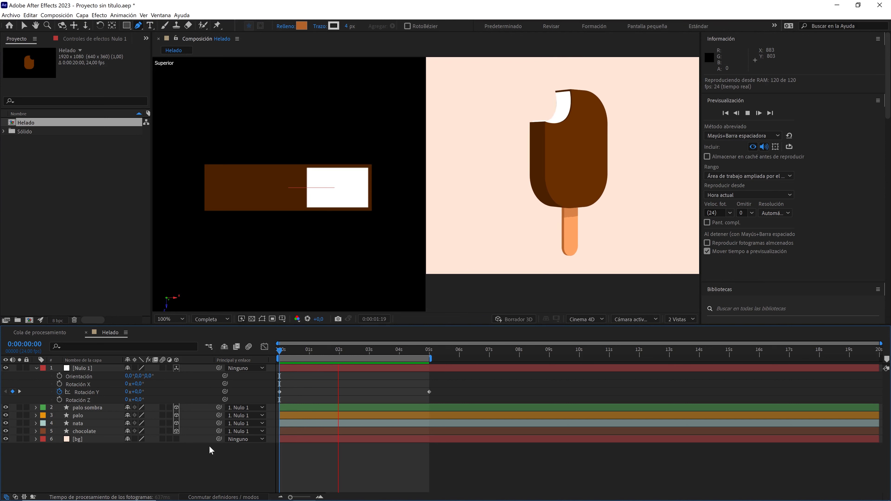
Step: Stop the preview, return to the start, and set preview resolution to Mitad
key(space)
drag(324, 351, 276, 352)
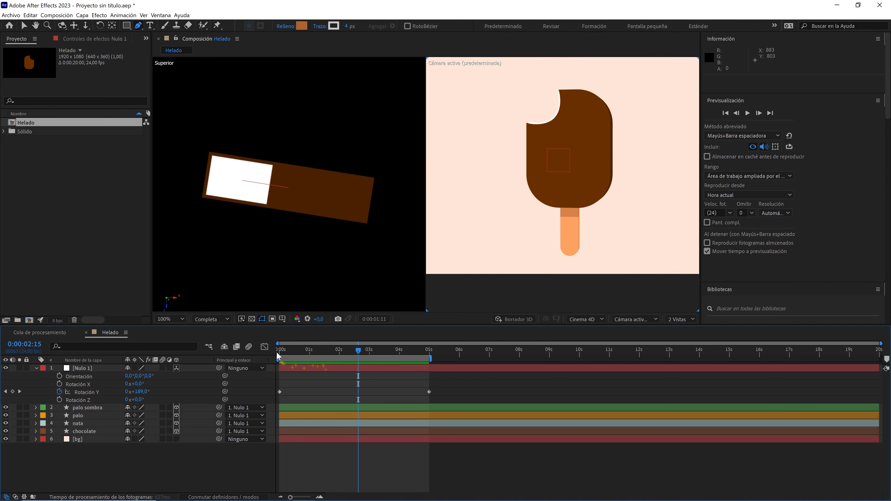
click(218, 320)
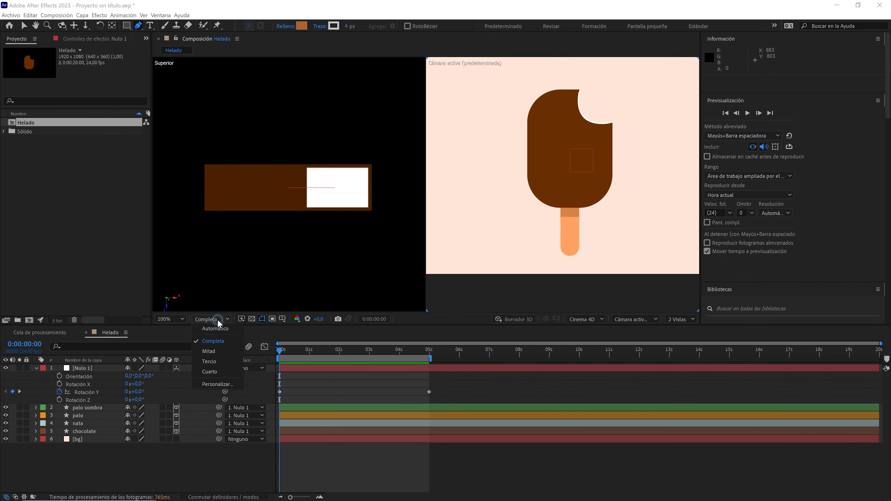
click(216, 352)
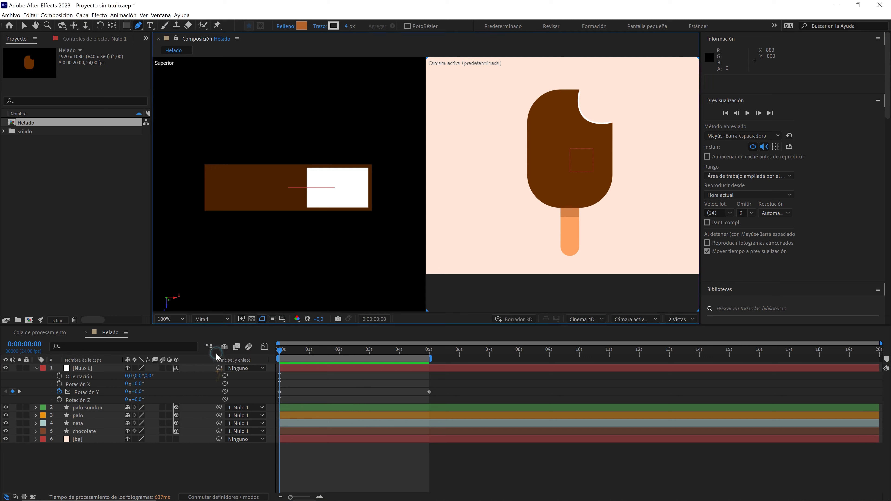
Step: Show a single view with safe-margin guides, fit the frame, and reveal Nulo 1's Position
click(681, 319)
click(679, 329)
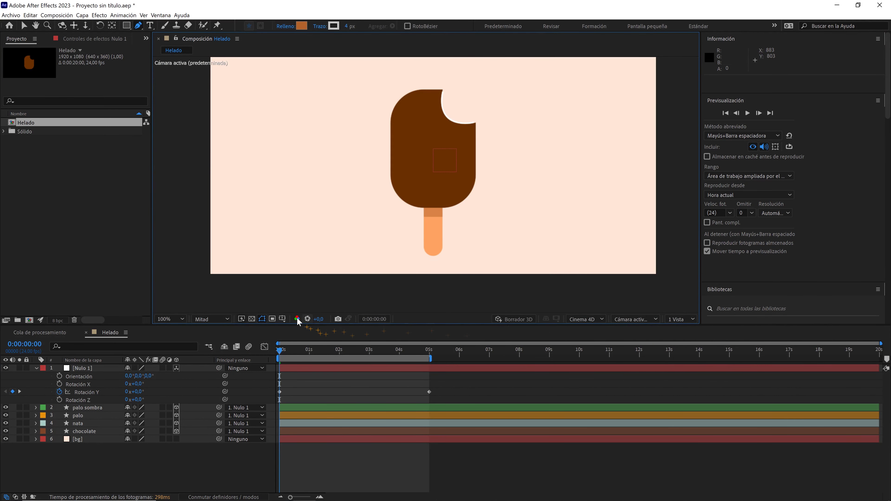
click(282, 319)
click(291, 329)
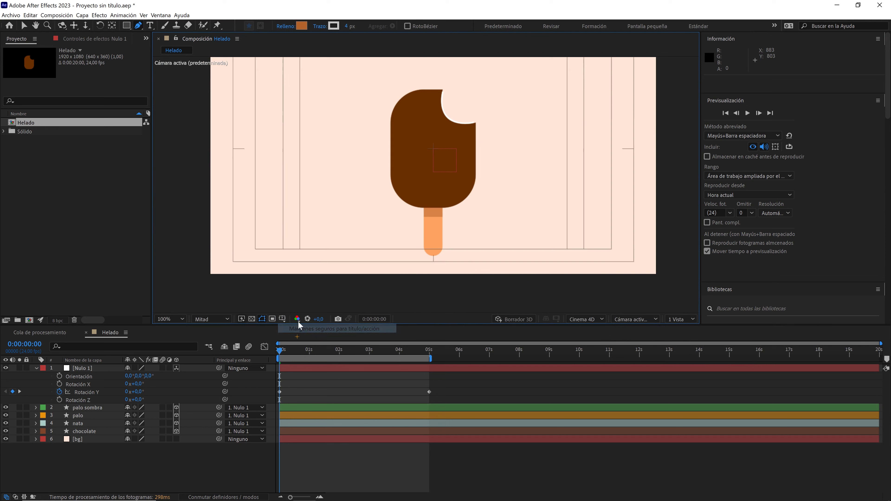
key(comma)
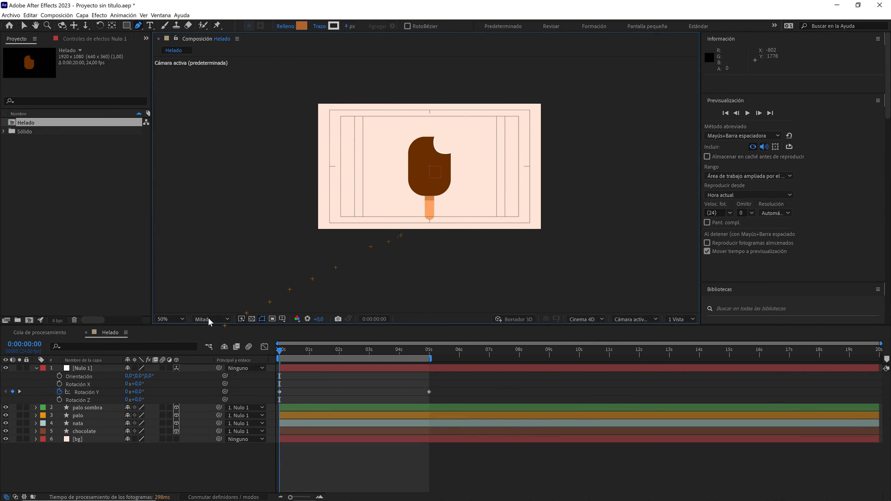
click(111, 367)
key(shift+p)
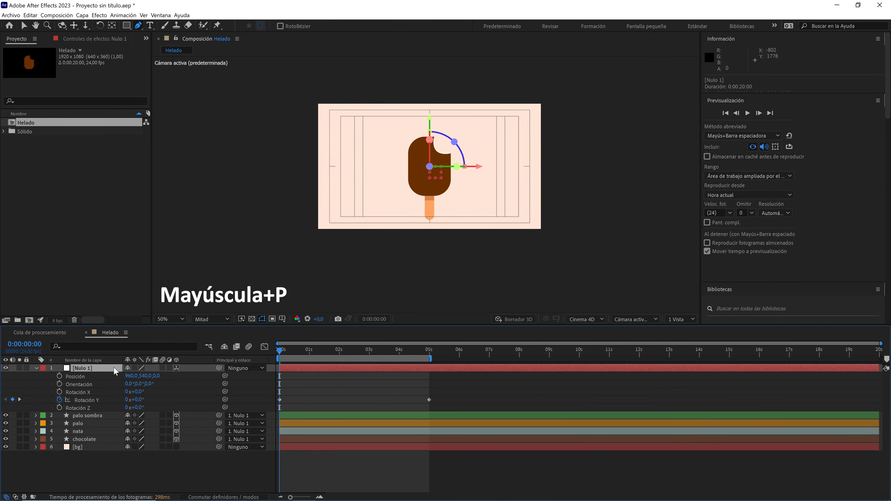
Step: Keyframe Nulo 1's Position at 0s with Y set to 490
click(30, 343)
click(75, 378)
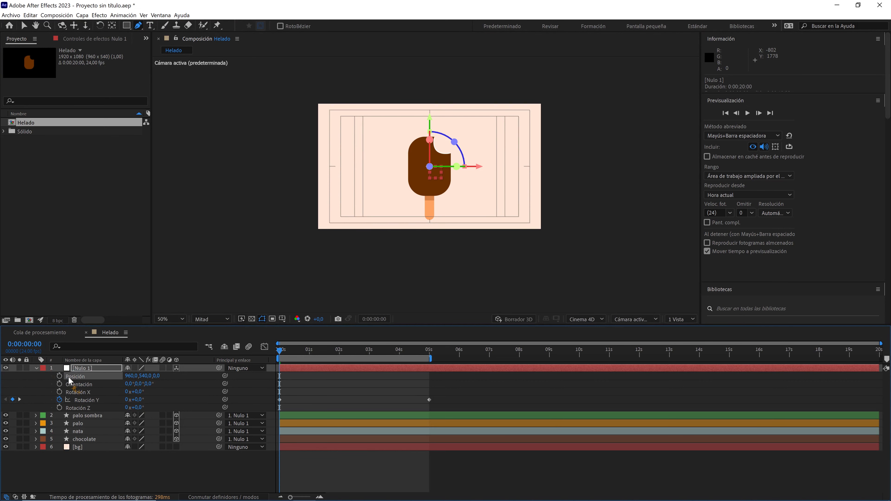
click(60, 376)
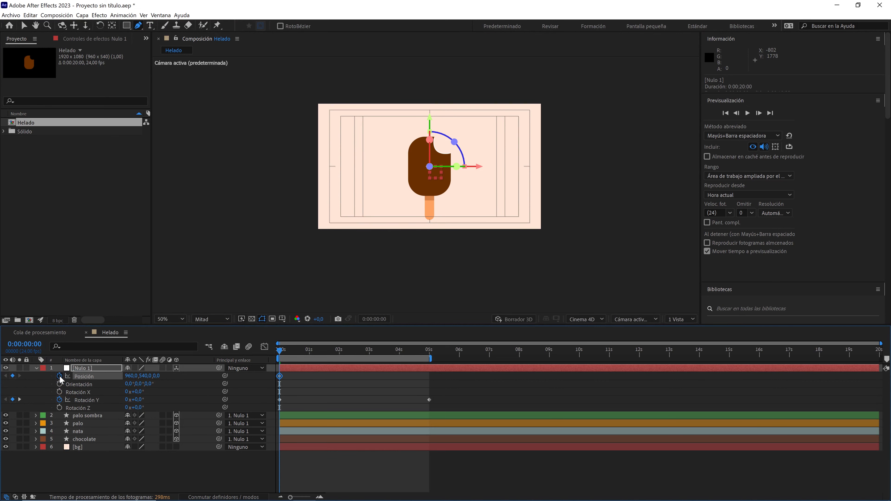
mouse_move(145, 379)
mouse_down()
mouse_move(122, 379)
mouse_move(135, 380)
mouse_up()
click(141, 378)
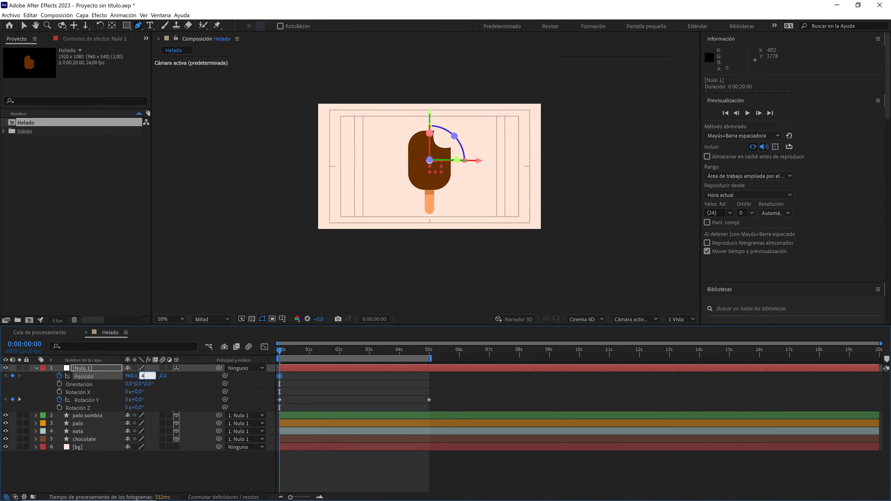
text(90)
click(176, 384)
Step: Add a higher Position keyframe at 0:00:01:06 to lift the popsicle
key(period)
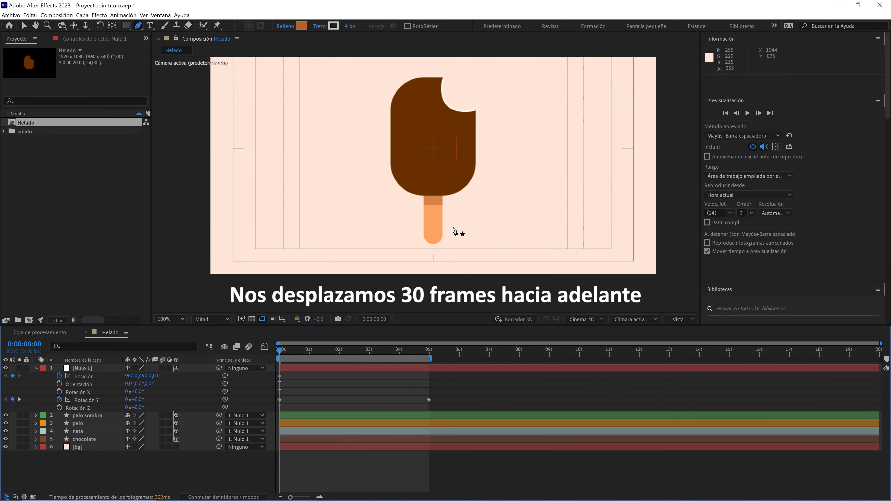
key(shift+Page_Down)
key(shift+Page_Down)
key(shift+Page_Down)
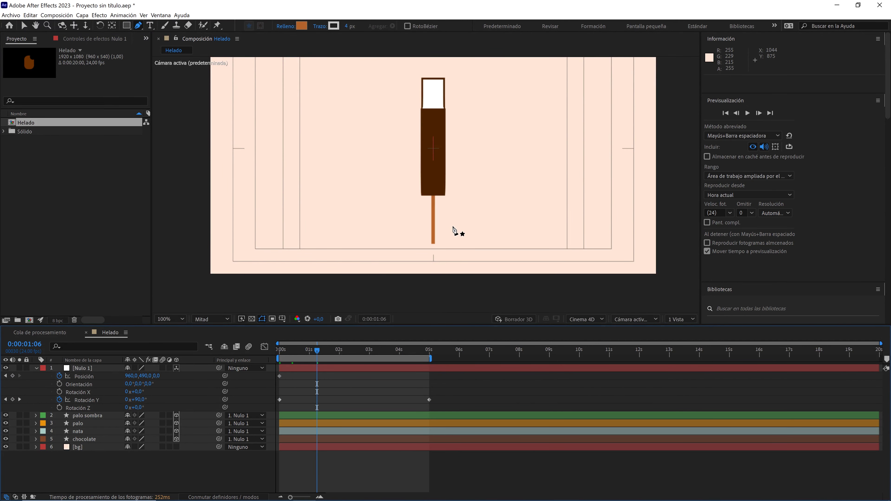
key(comma)
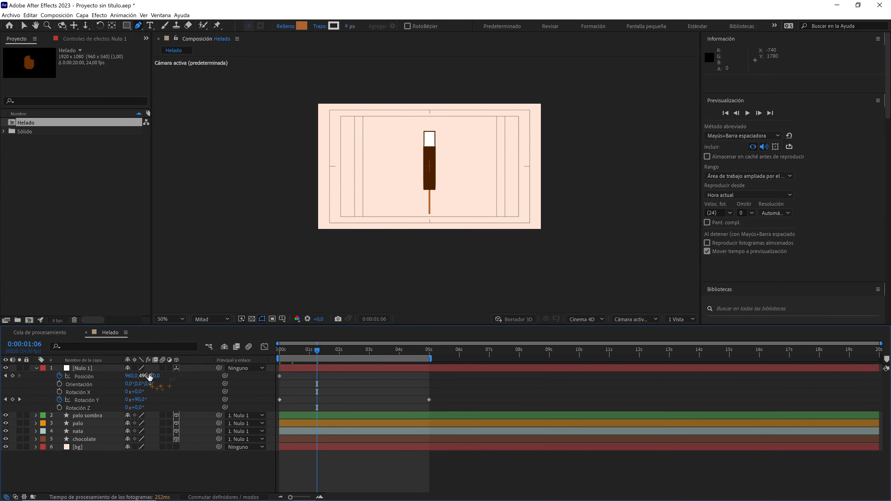
drag(146, 375, 96, 384)
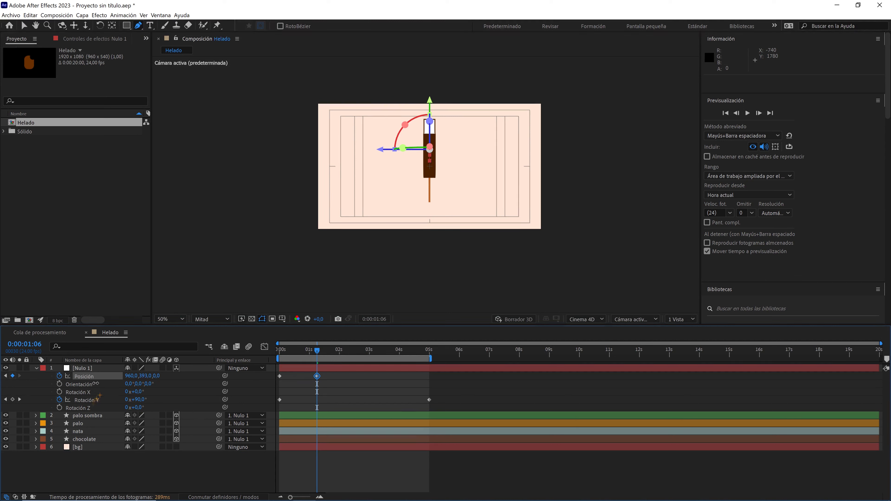
click(201, 389)
Step: Repeat the low and raised Position keyframes at 0:00:02:12, 0:00:03:18 and 0:00:05:00
key(shift+Page_Down)
key(shift+Page_Down)
key(shift+Page_Down)
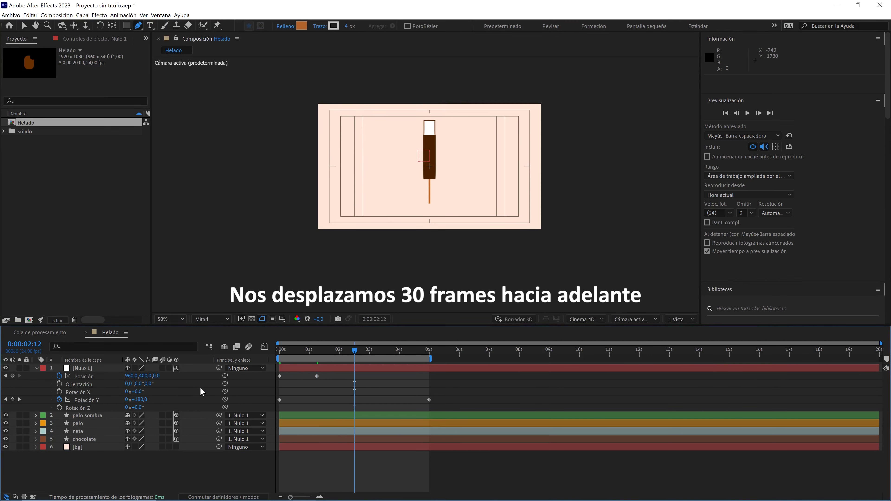
click(279, 376)
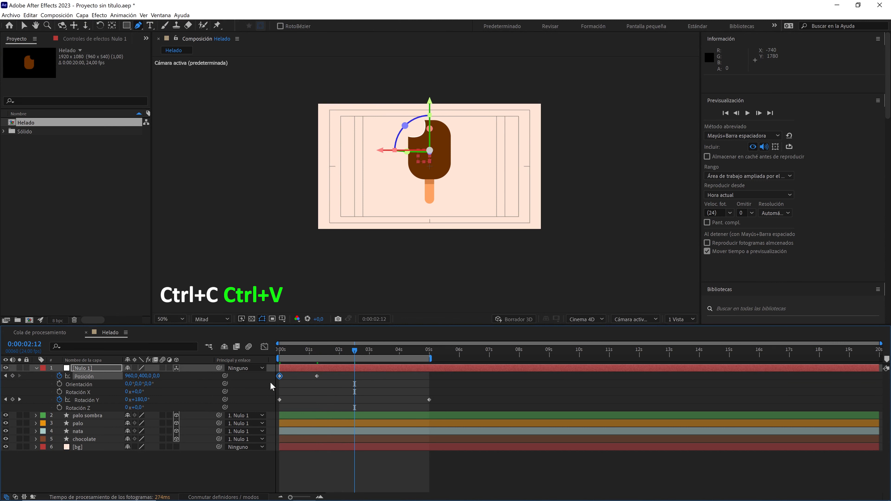
key(ctrl+v)
key(shift+Page_Down)
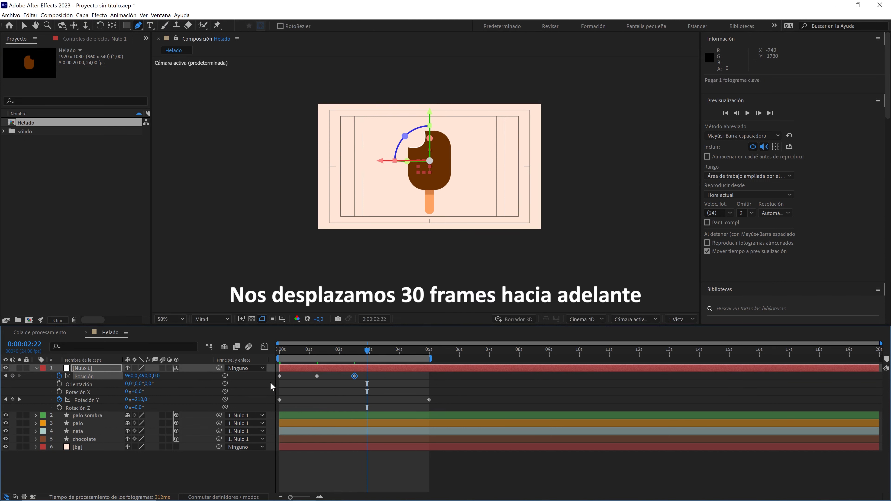
key(shift+Page_Down)
key(shift+Page_Down)
click(317, 376)
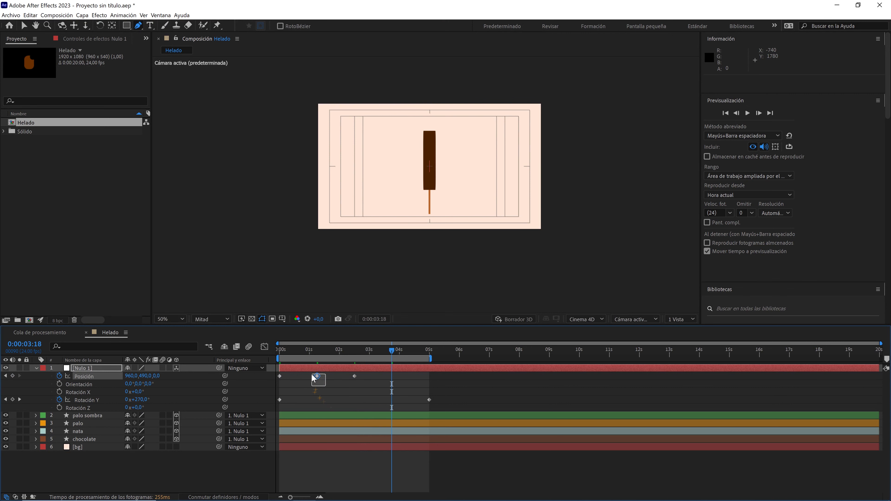
key(ctrl+v)
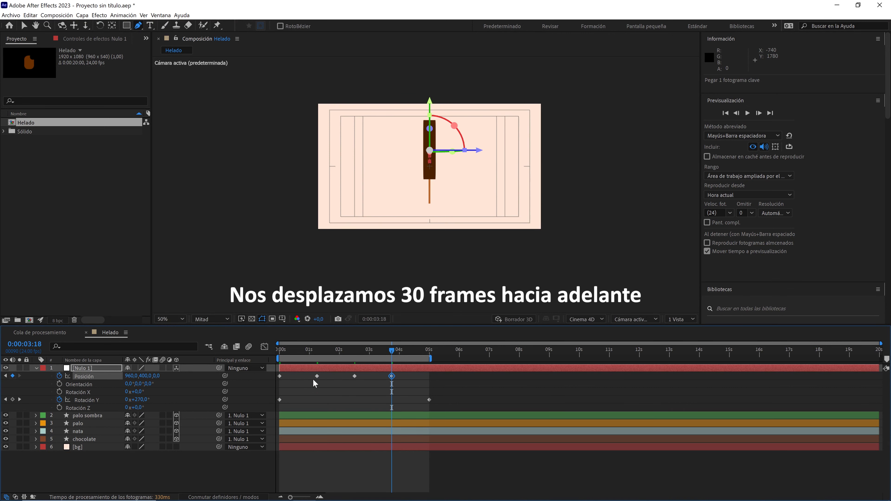
key(shift+Page_Down)
key(shift+Page_Down)
key(shift+Page_Down)
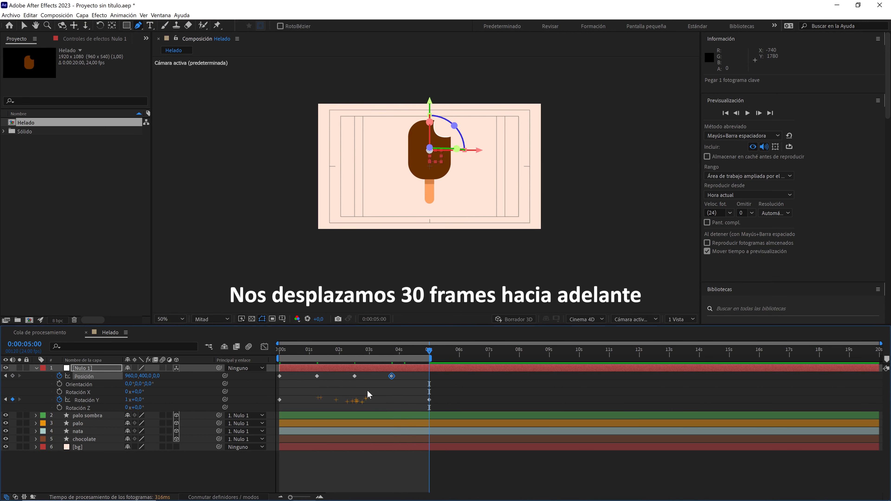
click(355, 376)
key(ctrl+v)
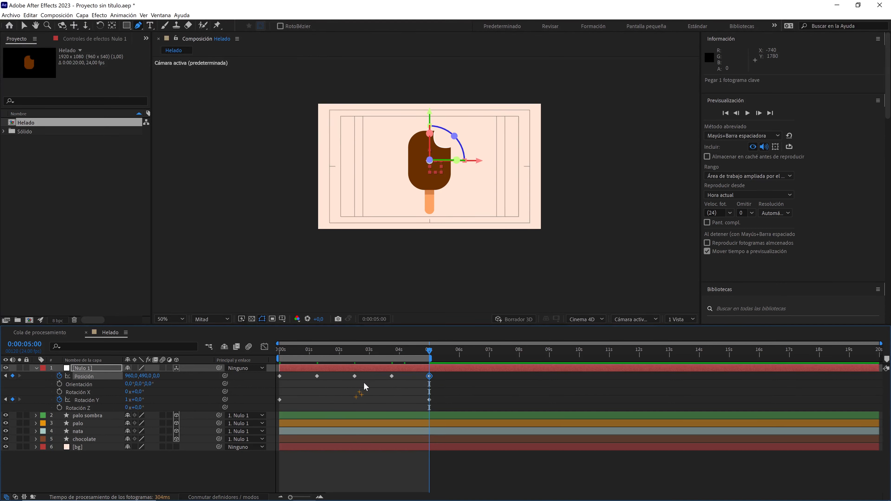
Step: Apply Easy Ease to all of the null's Position keyframes
drag(424, 353, 260, 361)
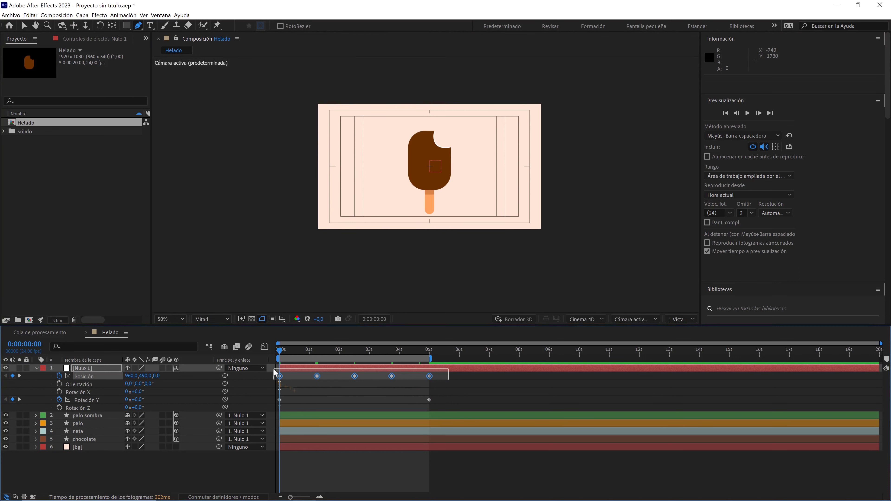
drag(451, 385, 287, 385)
key(F9)
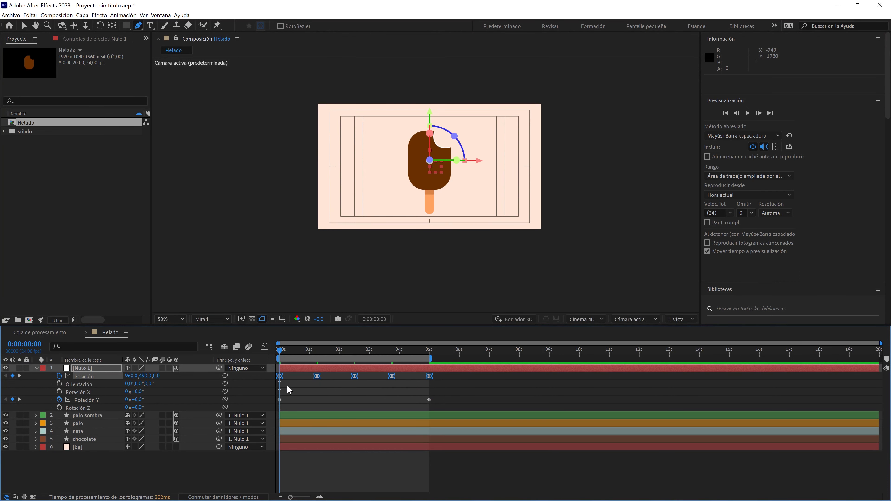
Step: View at 100% without safe margins, collapse Nulo 1, and preview the bobbing spin
click(182, 320)
click(188, 327)
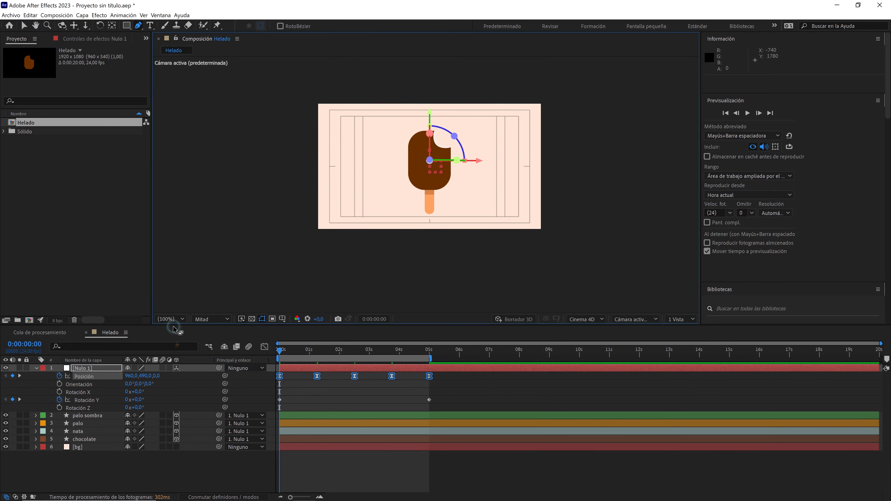
click(283, 322)
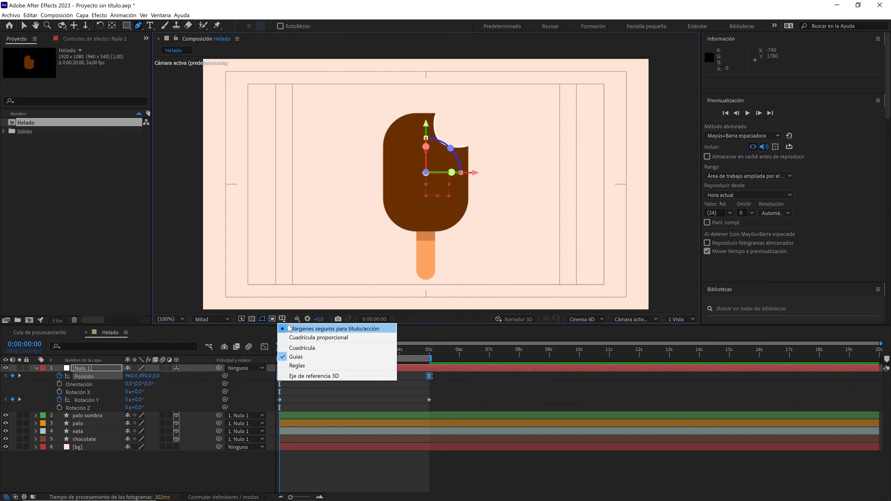
click(291, 327)
click(37, 368)
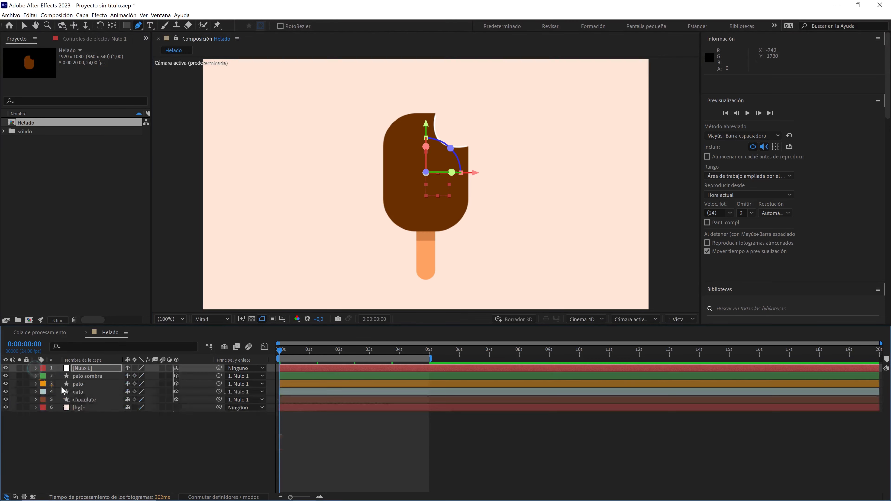
click(126, 428)
key(space)
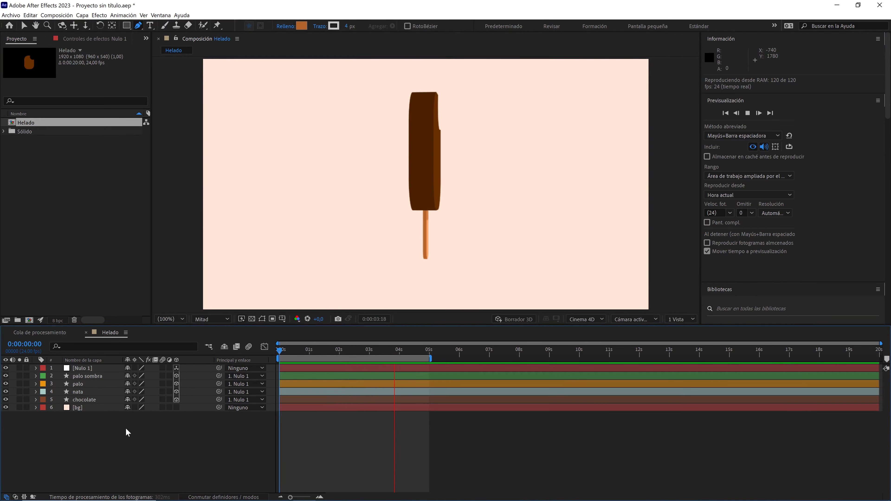
Step: Stop playback, rewind to frame 0, and add Capa de ajuste 1 via Nuevo > Capa de ajuste
key(space)
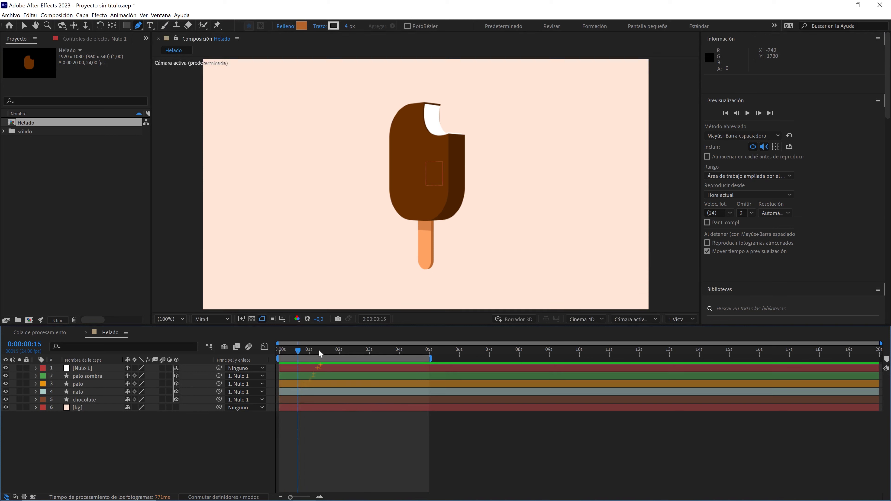
key(Home)
right_click(148, 438)
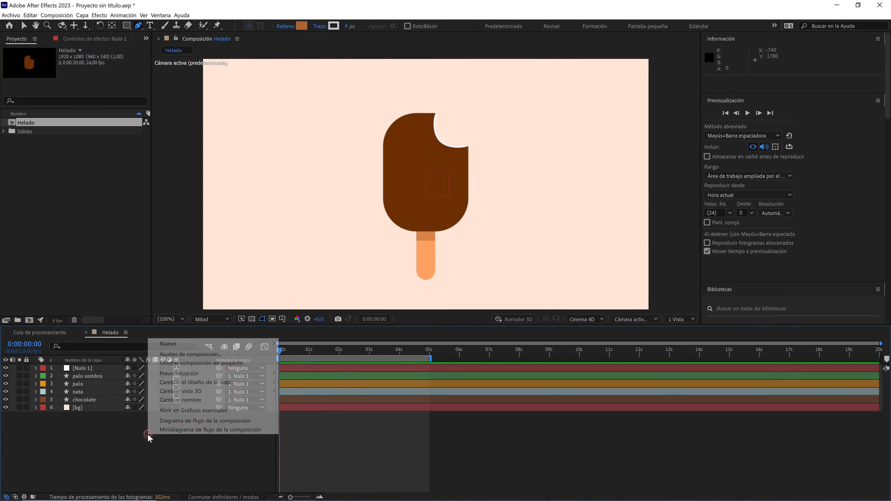
mouse_move(247, 344)
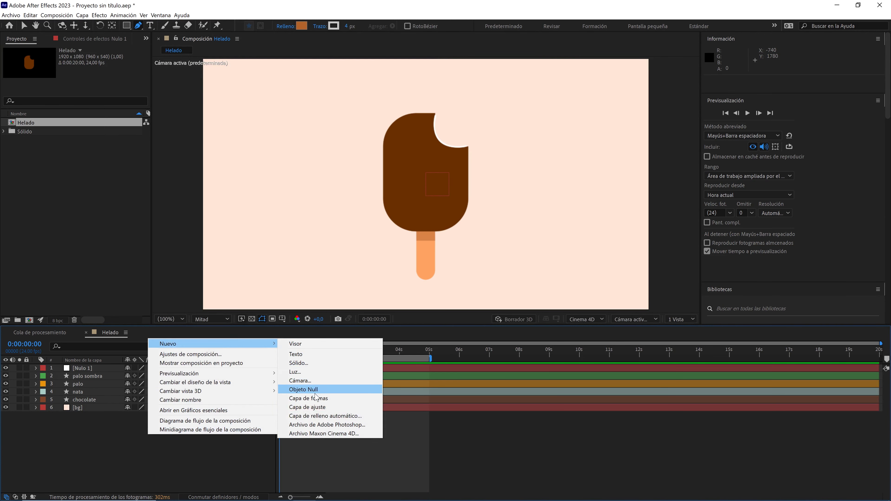
click(313, 407)
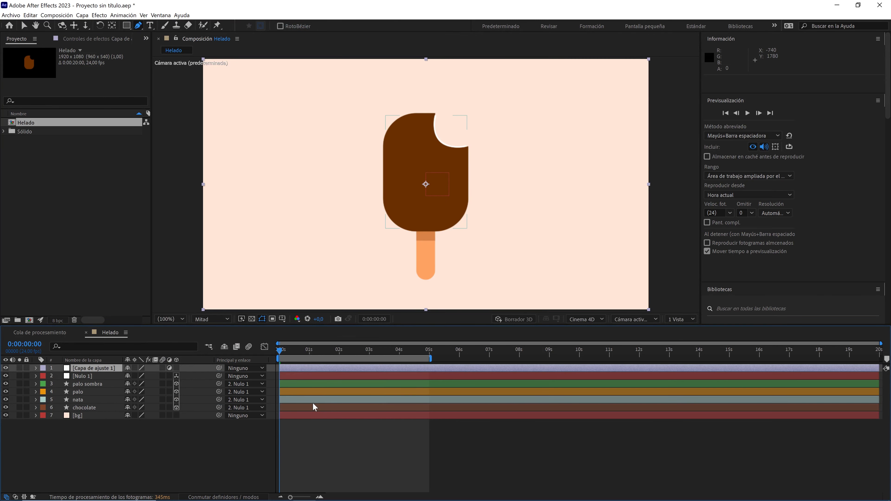
Step: Apply Desplazamiento turbulento from Effects & Presets to the adjustment layer
click(162, 17)
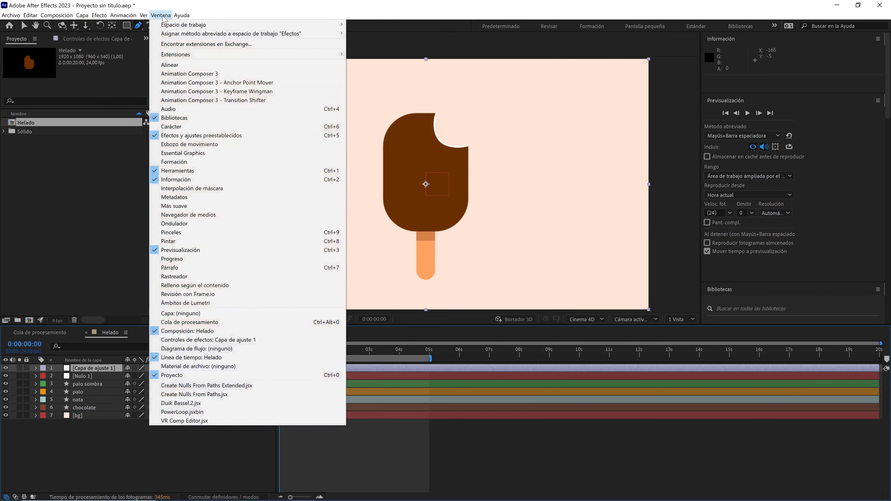
click(201, 136)
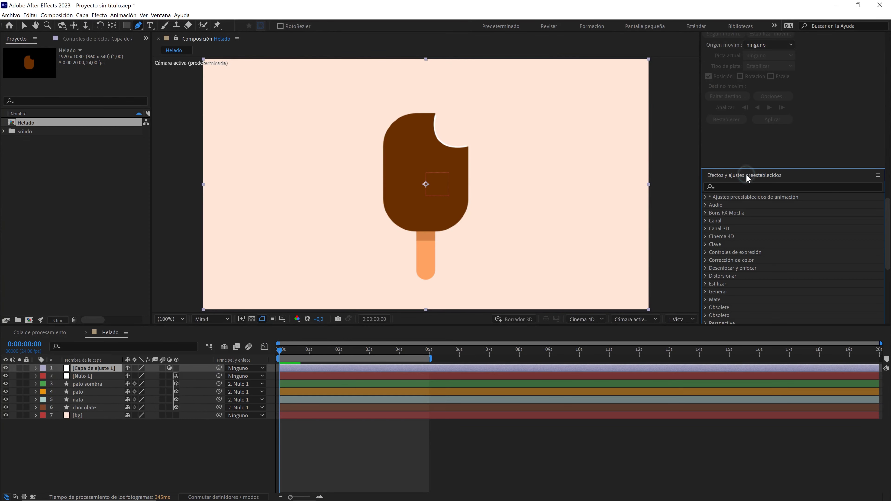
click(737, 184)
text(desplazamiento t)
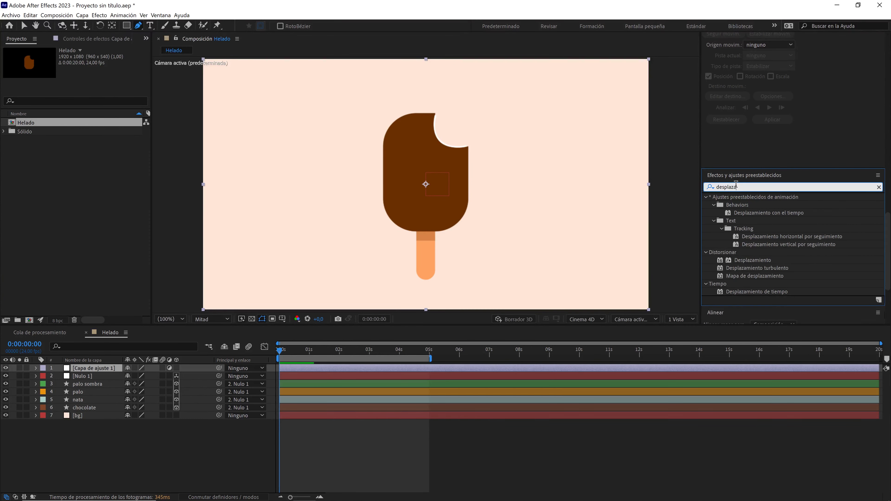
drag(746, 207, 102, 370)
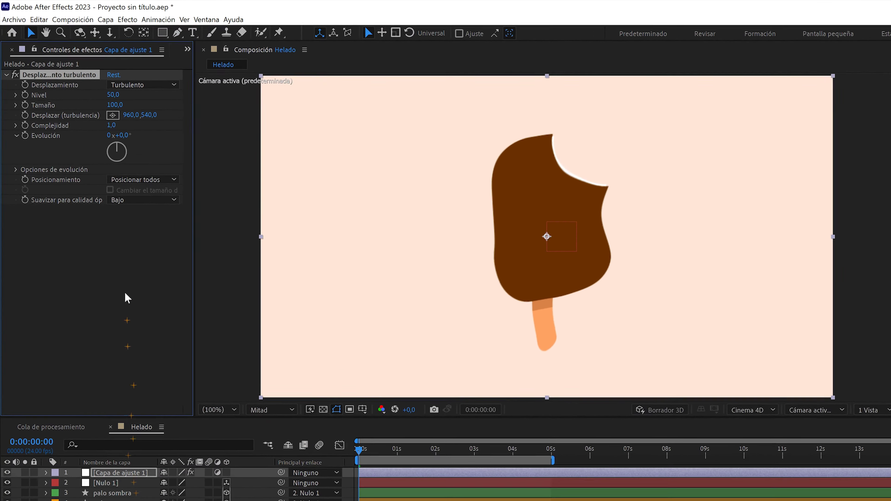
Step: Set Nivel 20, Tamaño 2 and Desplazamiento cruzado, with previews at full resolution
click(100, 83)
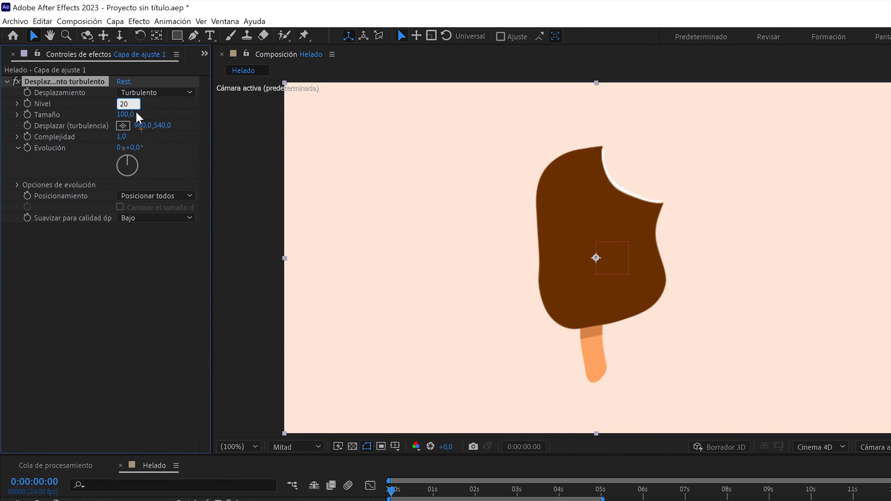
text(2)
key(Return)
click(151, 92)
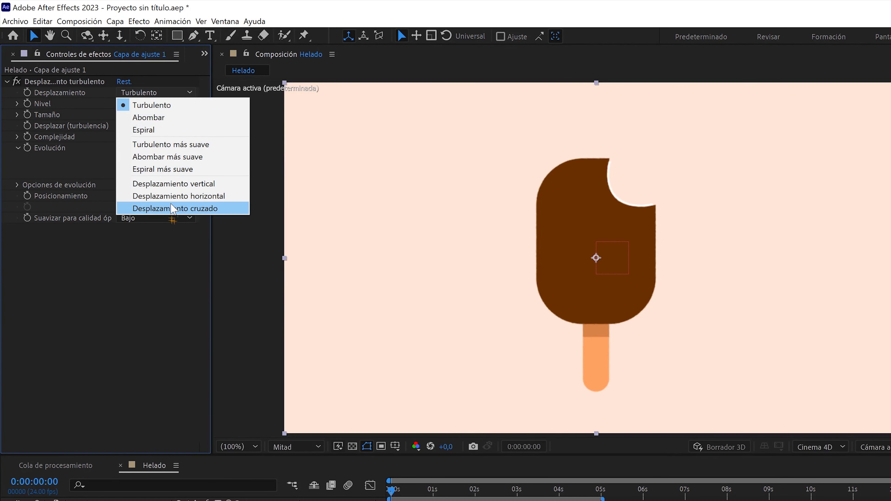
click(172, 208)
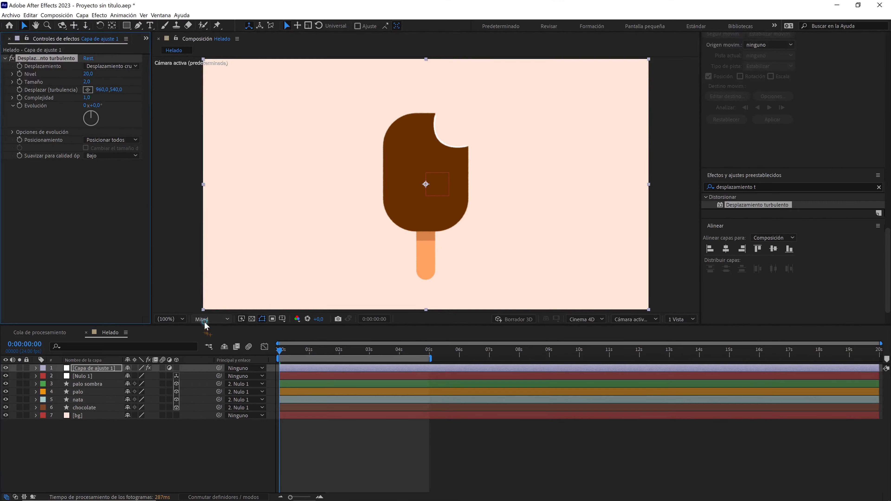
click(211, 319)
click(214, 341)
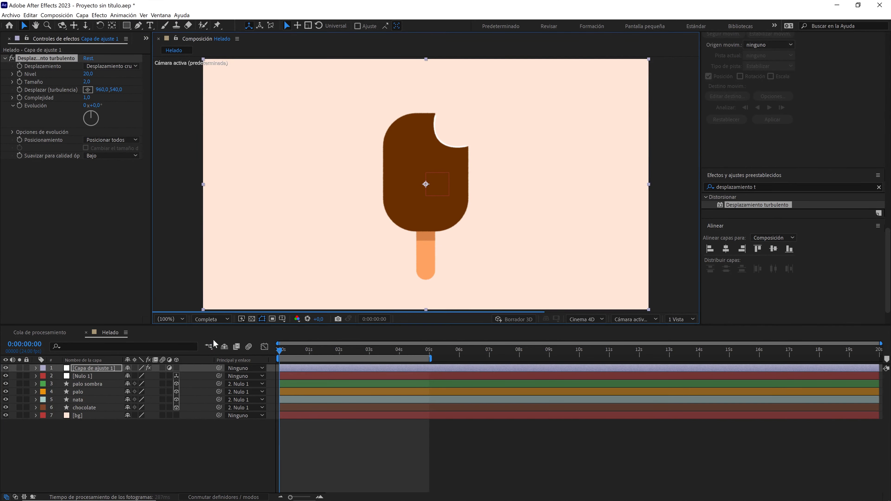
Step: Add Tiempo de posterización at 12 fps to the adjustment layer and preview it
click(766, 186)
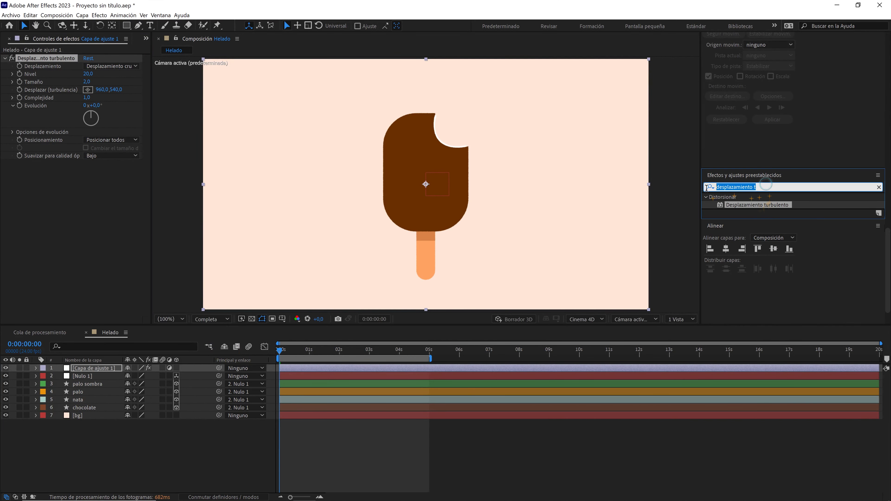
text(tiempo de po)
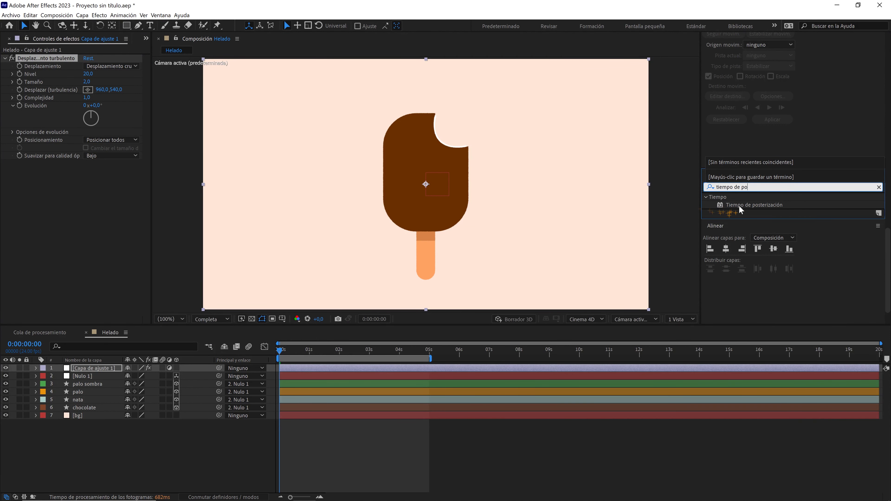
drag(741, 209, 105, 374)
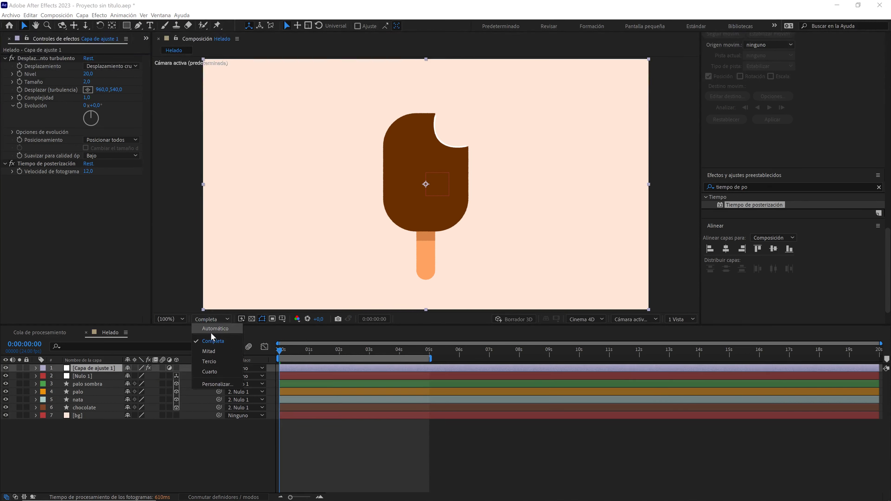
click(193, 441)
key(space)
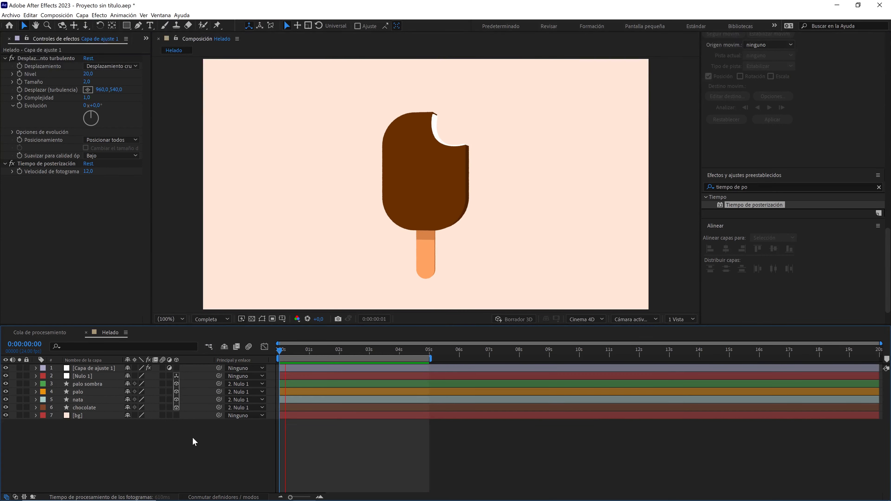